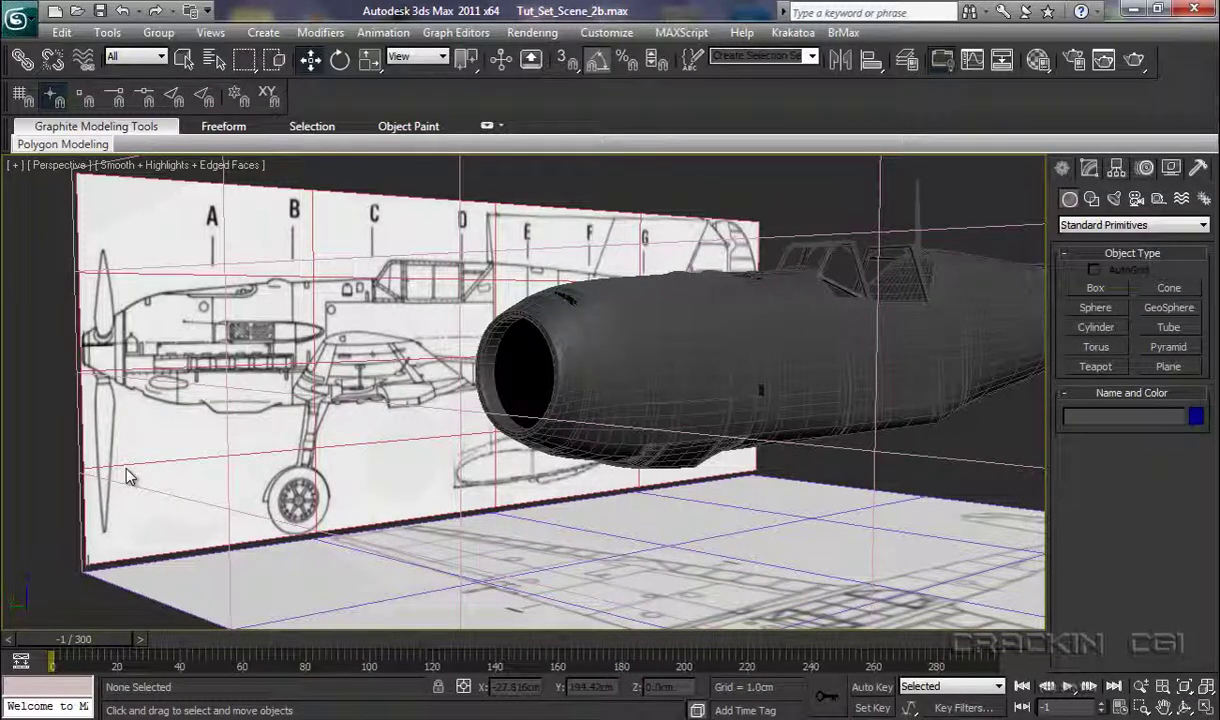
Step: Show the fuselage nose opening in the Back view and enable the crosshair cursor in the preferences
click(52, 165)
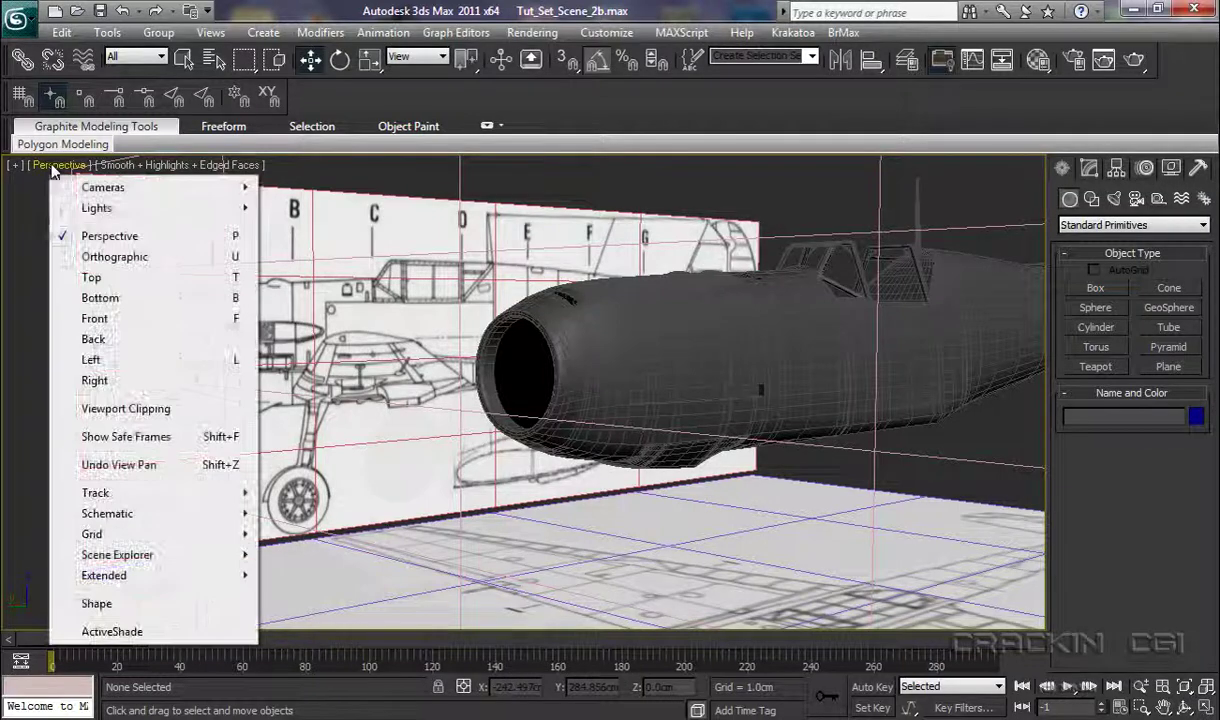
click(93, 340)
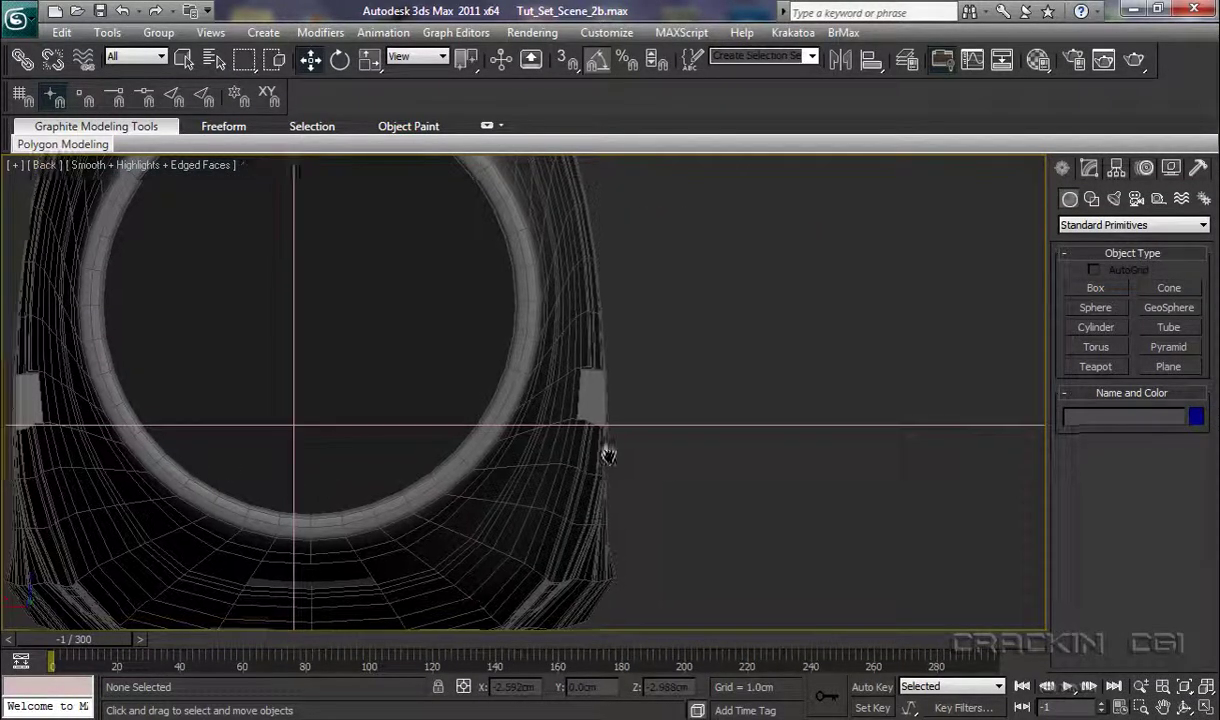
middle_drag(620, 458, 872, 534)
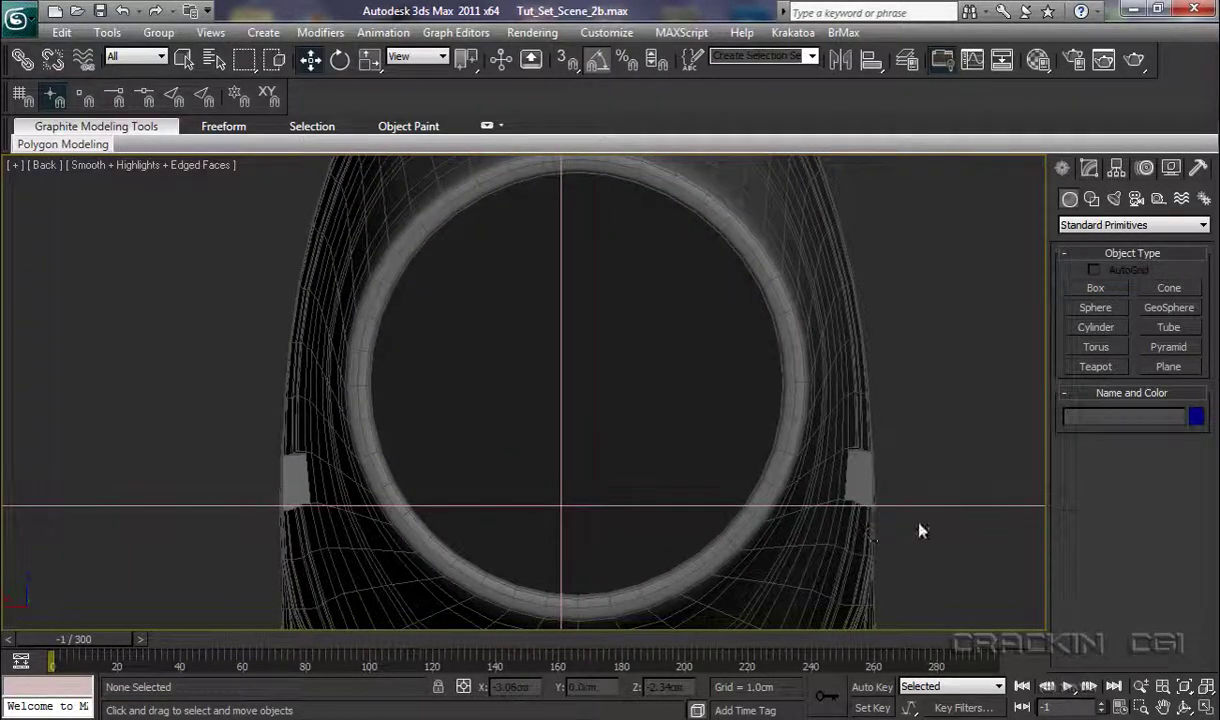
click(622, 35)
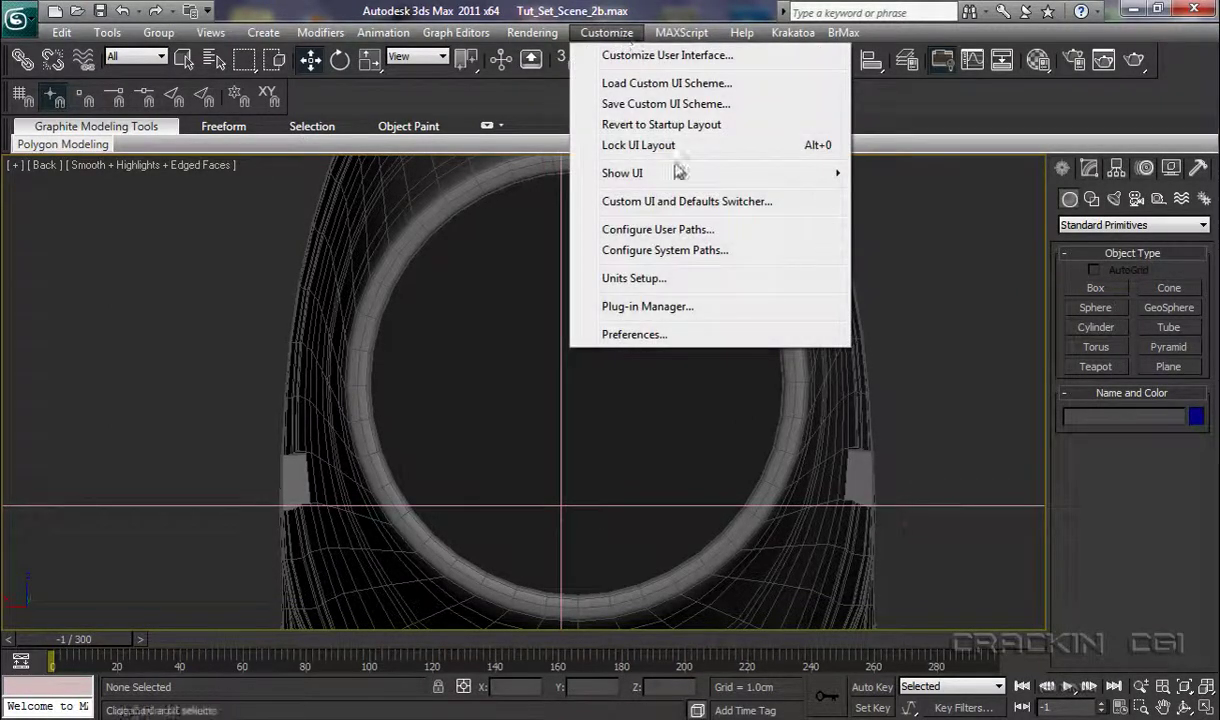
click(638, 336)
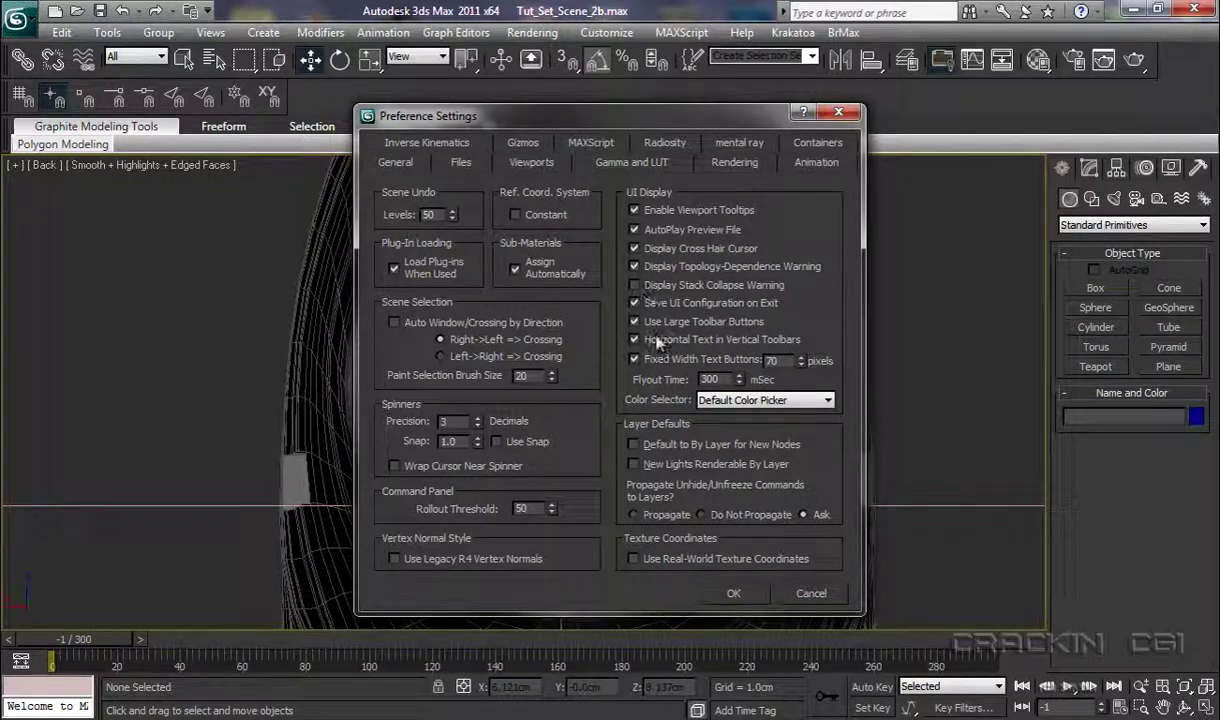
click(736, 594)
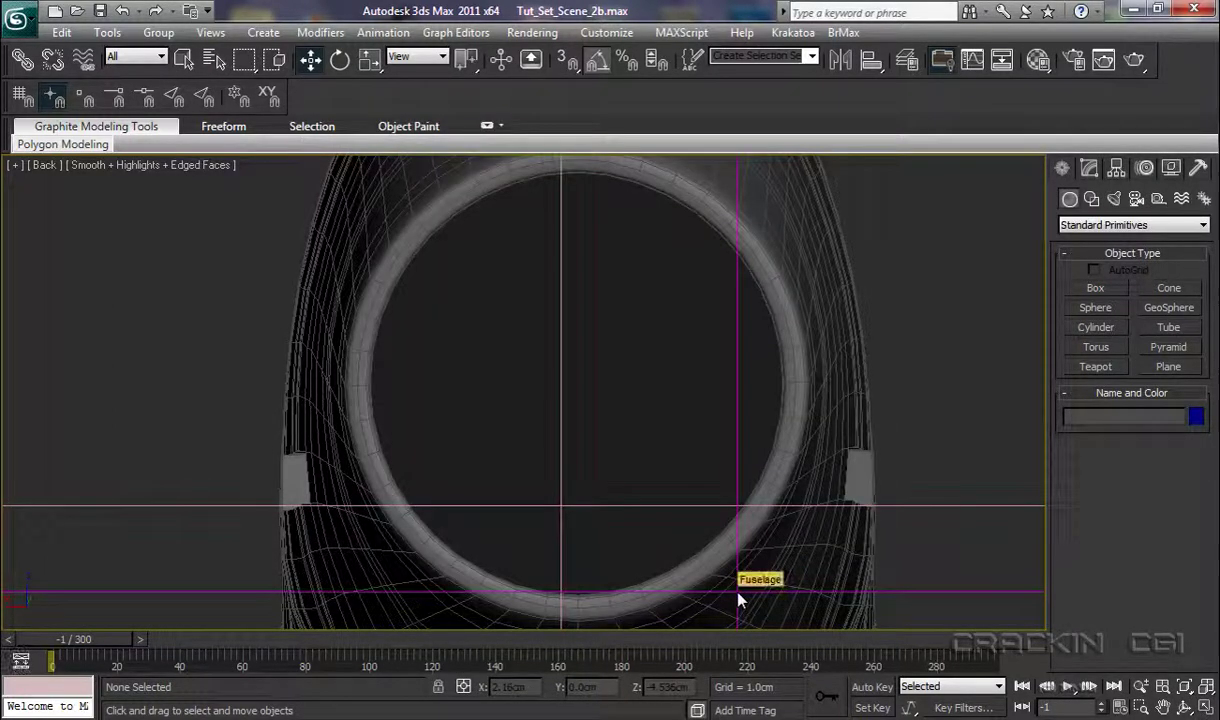
Step: Create a Point helper displayed as a cross at the centre of the fuselage's round nose opening
click(1158, 199)
click(1096, 347)
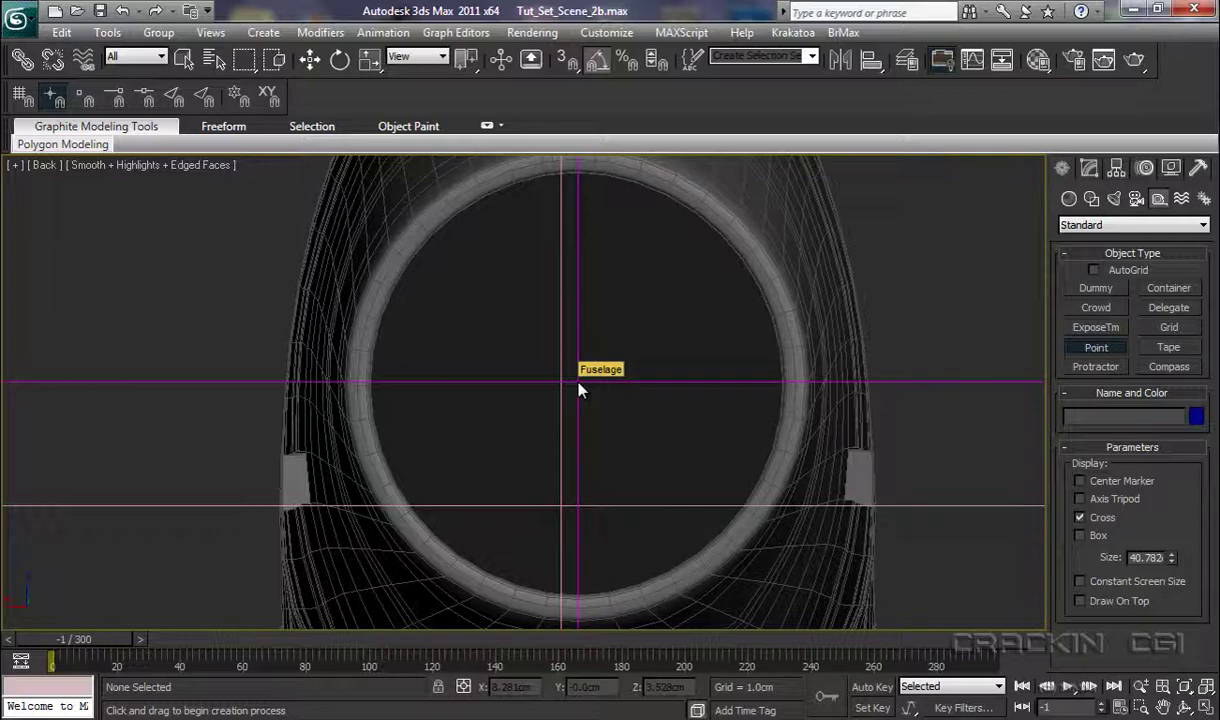
click(578, 390)
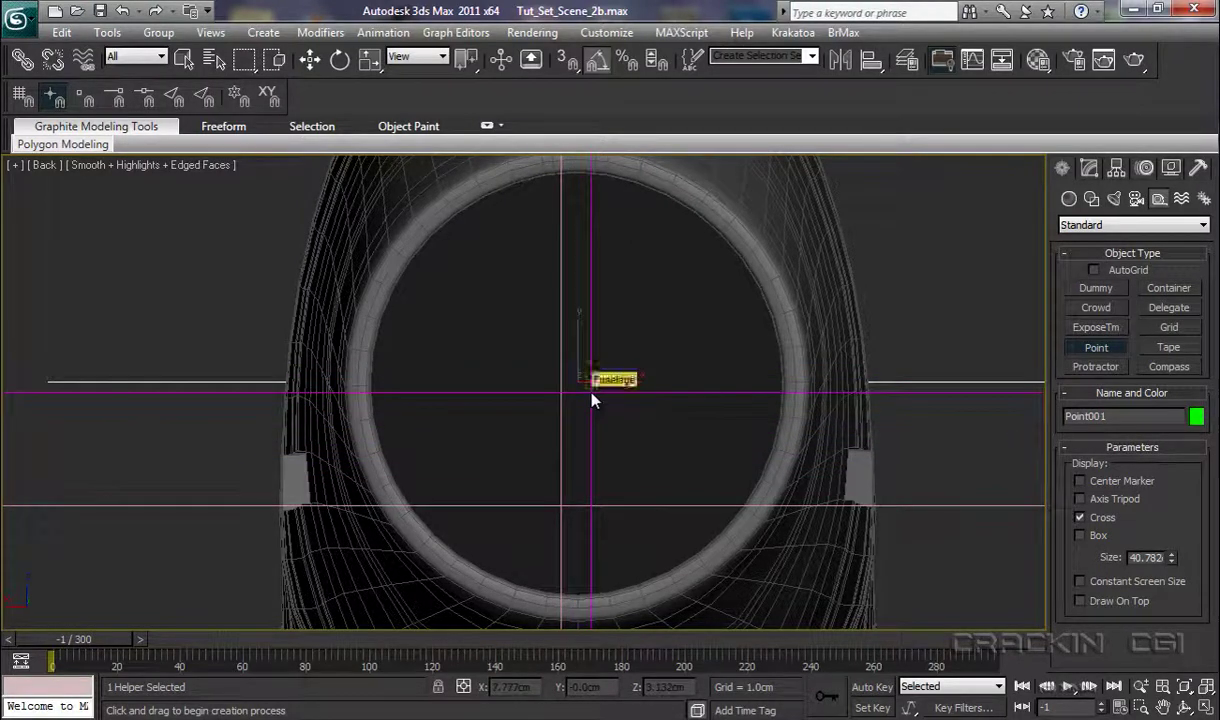
Step: Disable the crosshair cursor display in the preferences
click(606, 32)
click(634, 334)
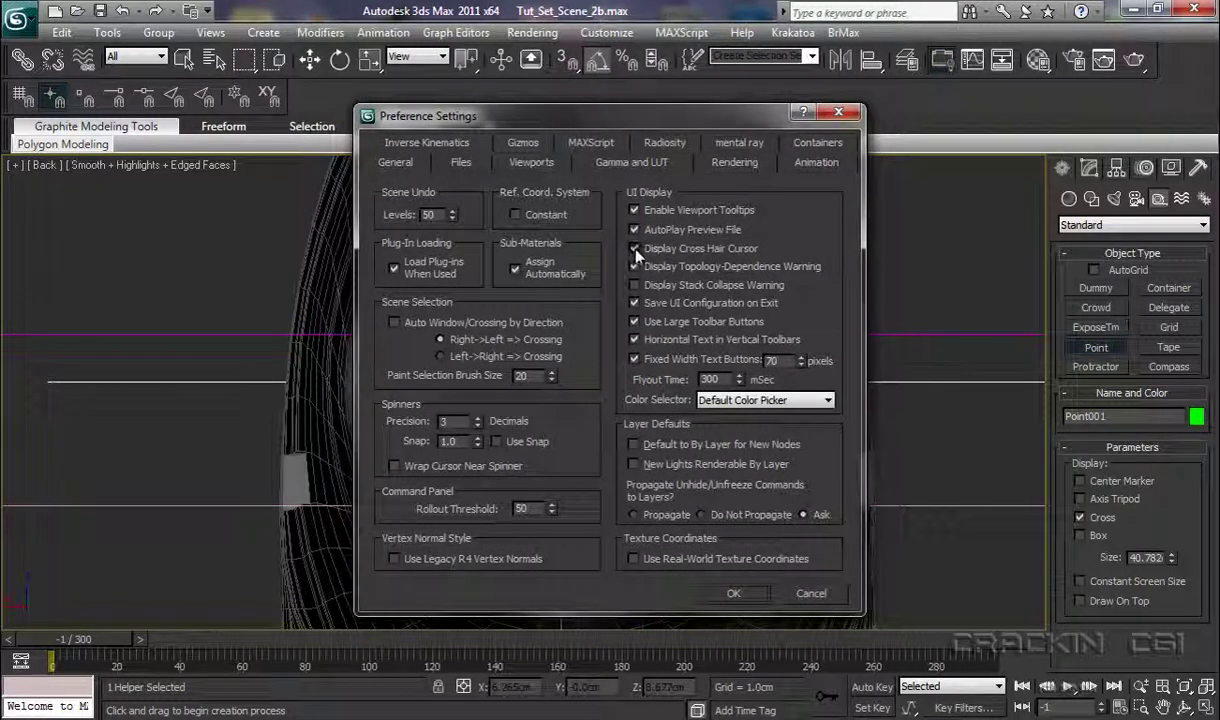
click(733, 593)
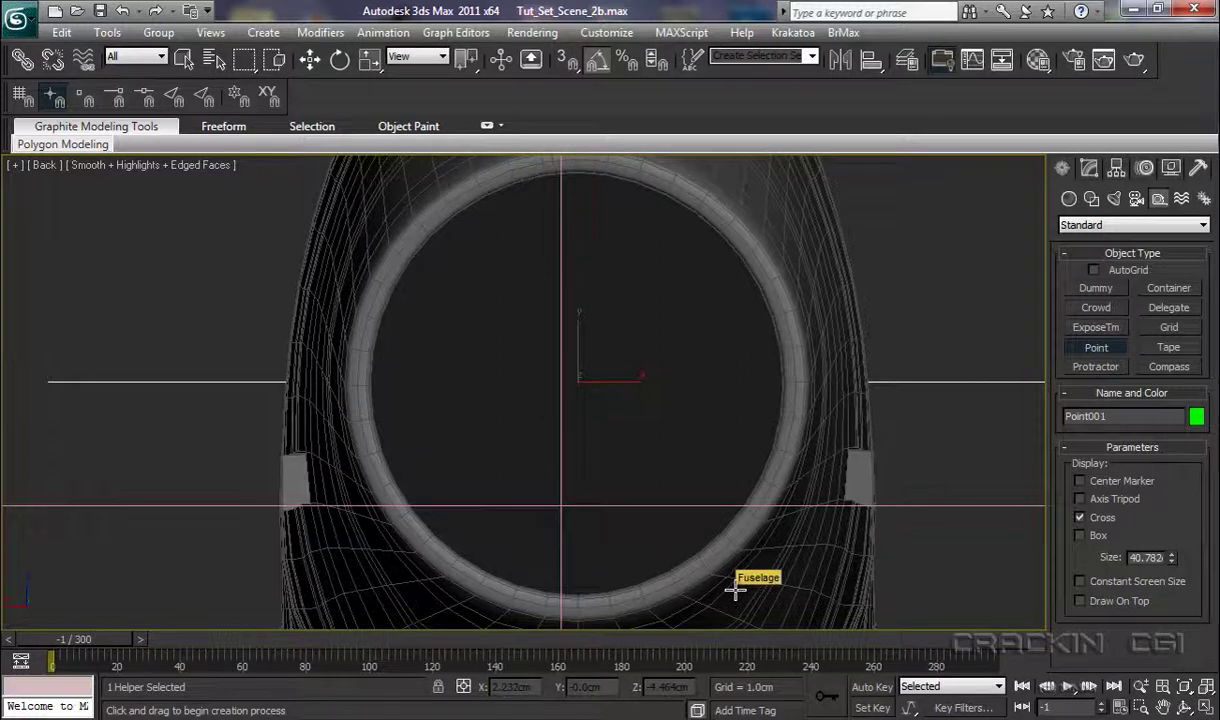
Step: In the Left view, move the point helper along the fuselage to just ahead of the nose, at about Y 121.17 cm
key(l)
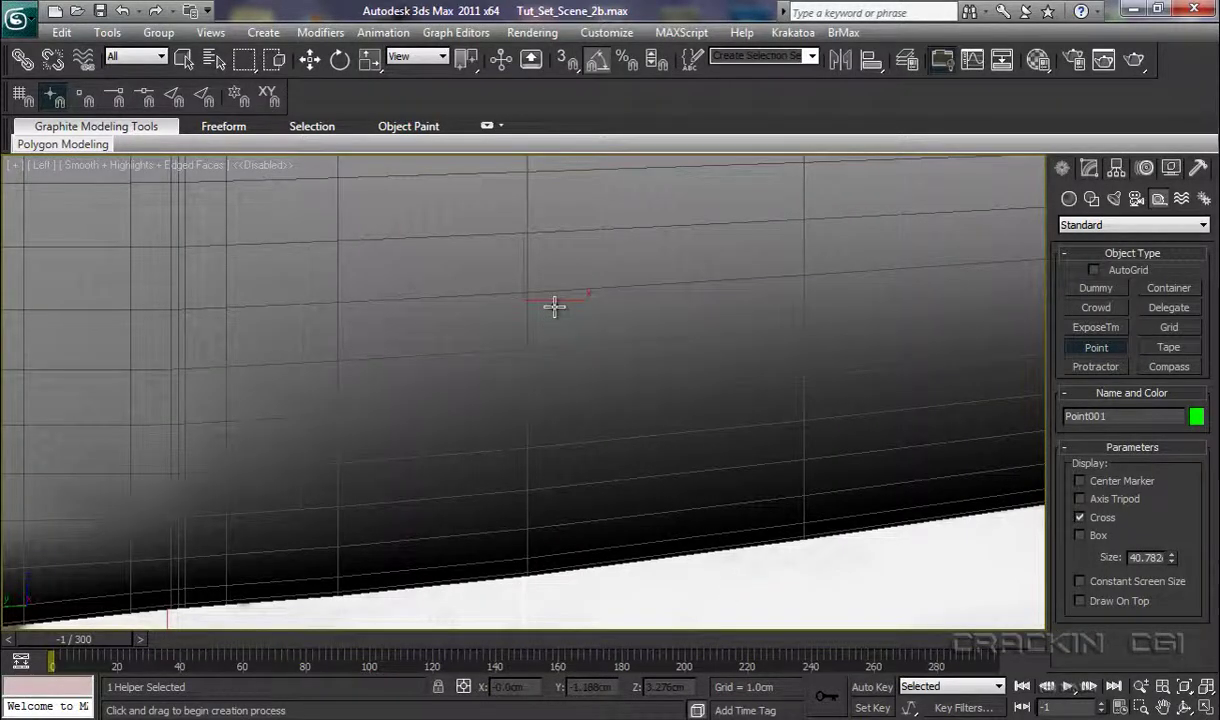
key(w)
scroll(577, 398, down, 5)
middle_drag(585, 485, 942, 488)
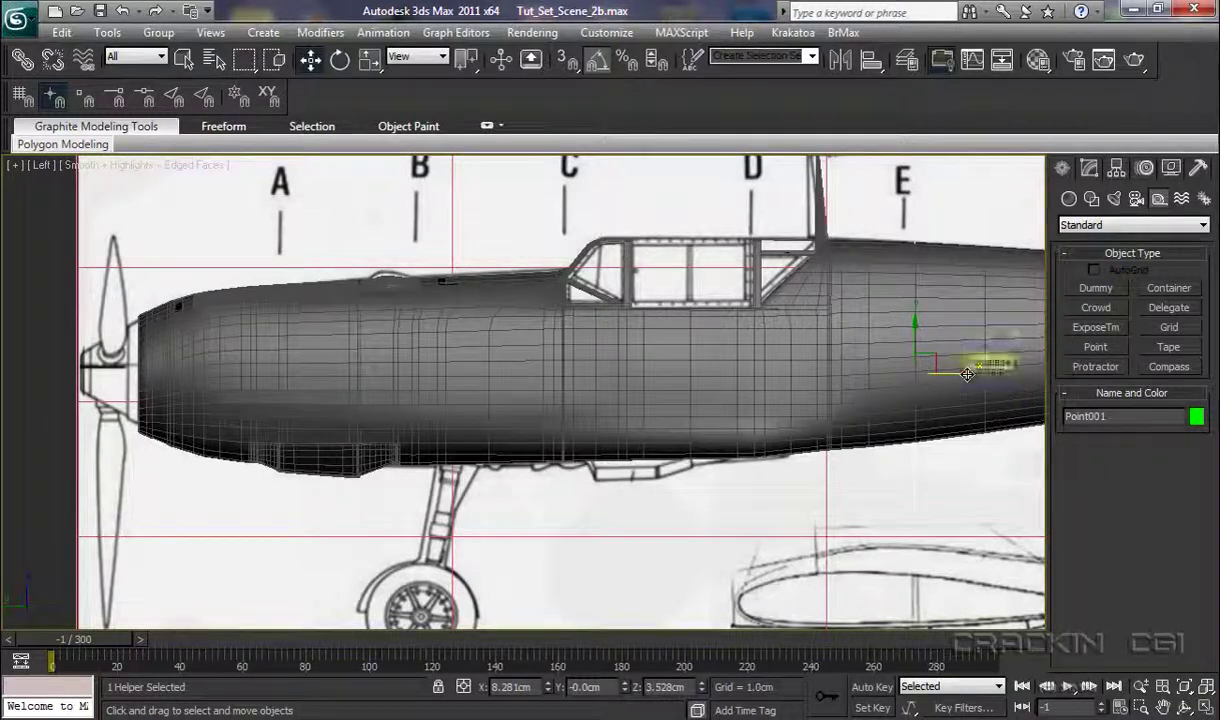
drag(967, 374, 185, 402)
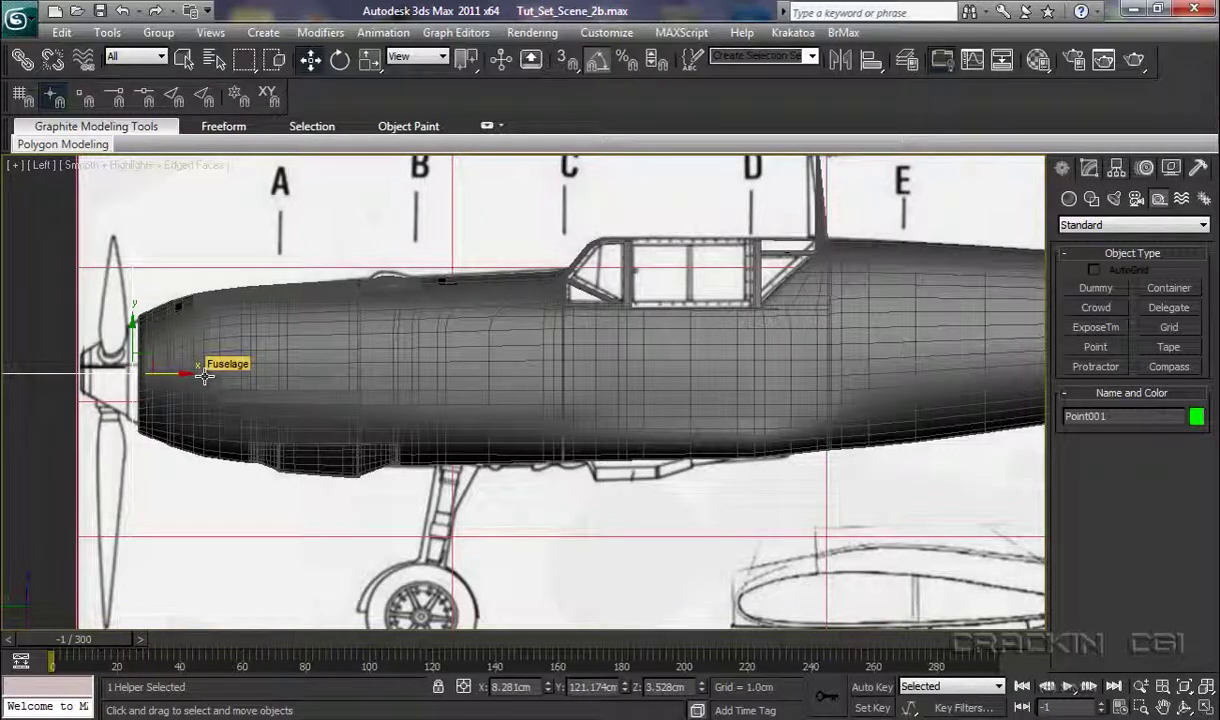
Step: Create a 36-sided cylinder centred on the point helper, with a radius of about 9.28 cm and a height of about 2 cm
middle_drag(203, 374, 525, 397)
scroll(531, 295, up, 8)
scroll(531, 301, down, 3)
middle_drag(501, 404, 607, 385)
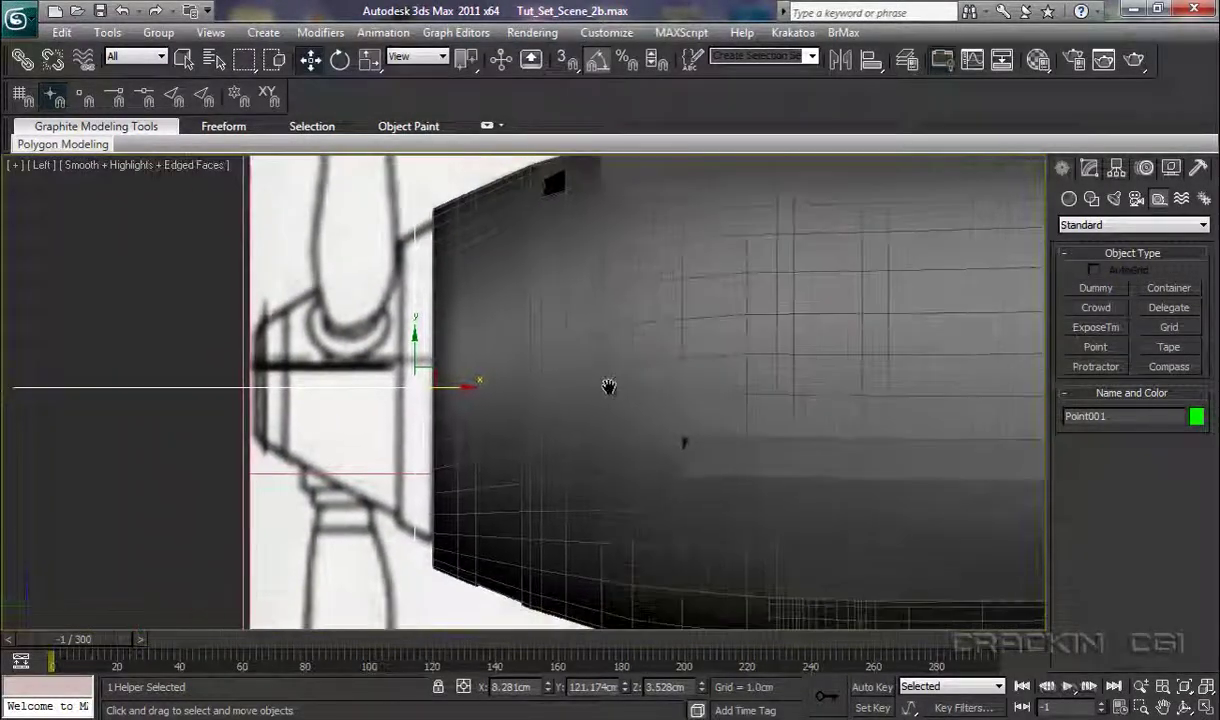
click(1069, 199)
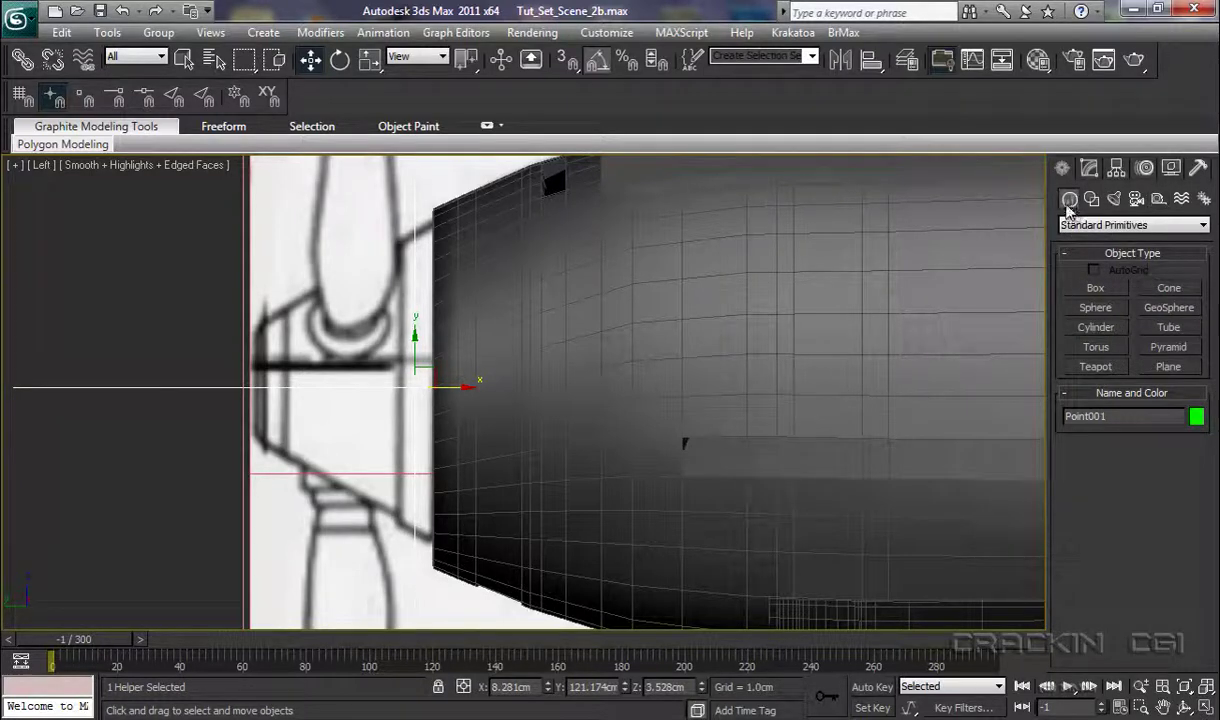
click(1093, 330)
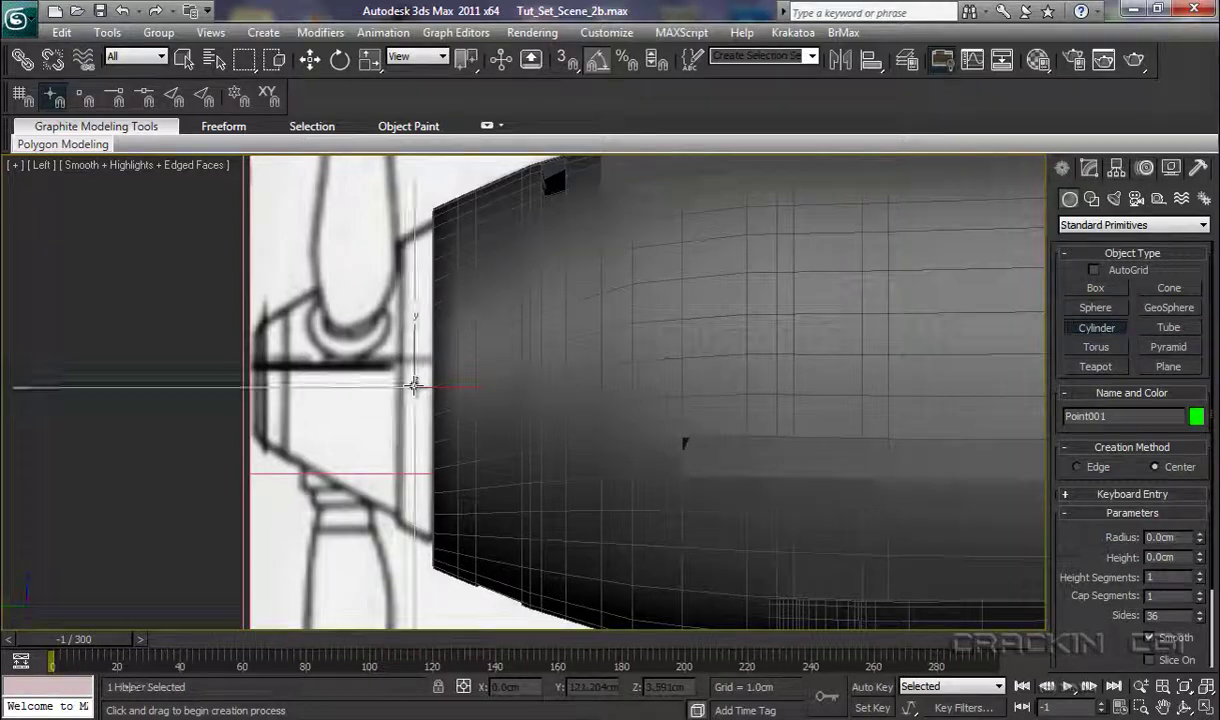
drag(415, 385, 522, 535)
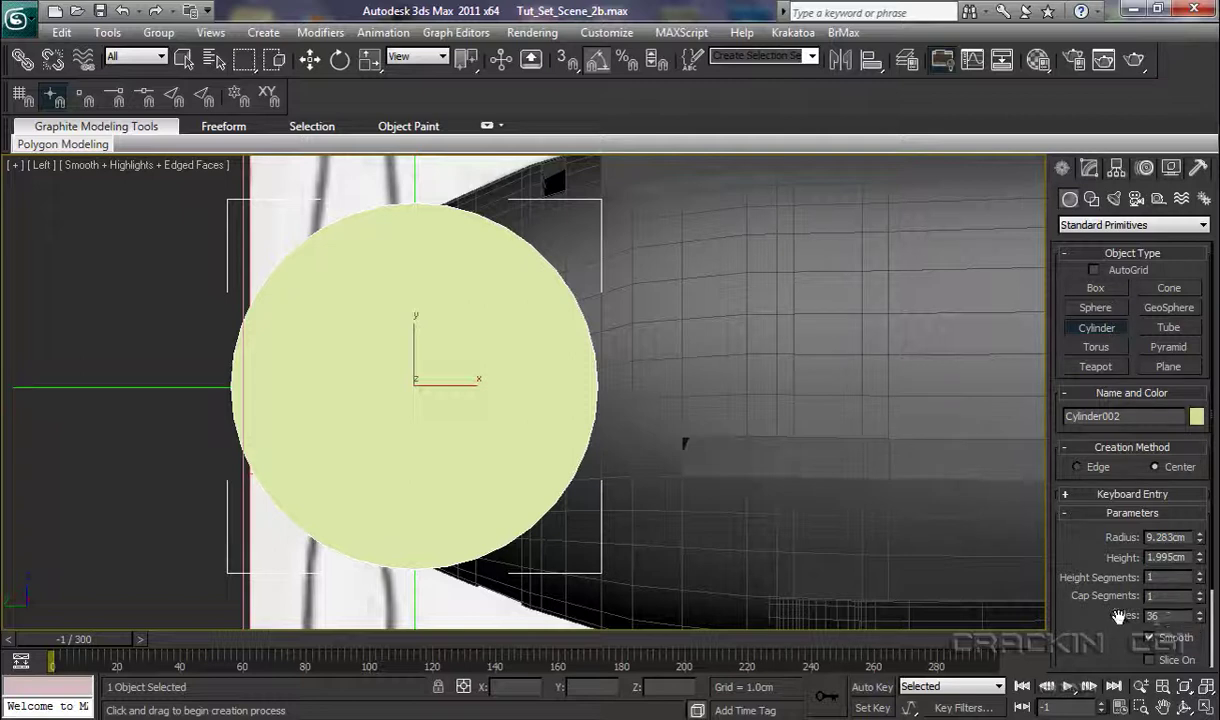
Step: Rotate the cylinder 90 degrees so its axis runs along the fuselage, and convert it to an Editable Poly
key(e)
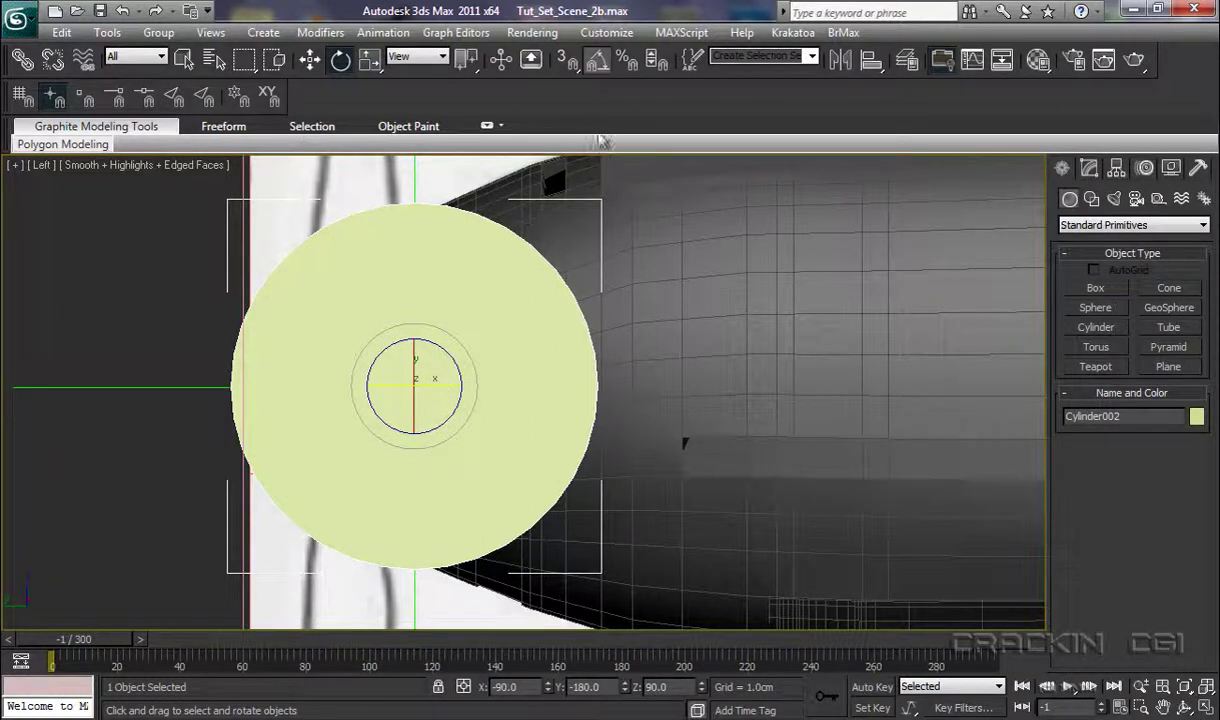
drag(433, 384, 354, 387)
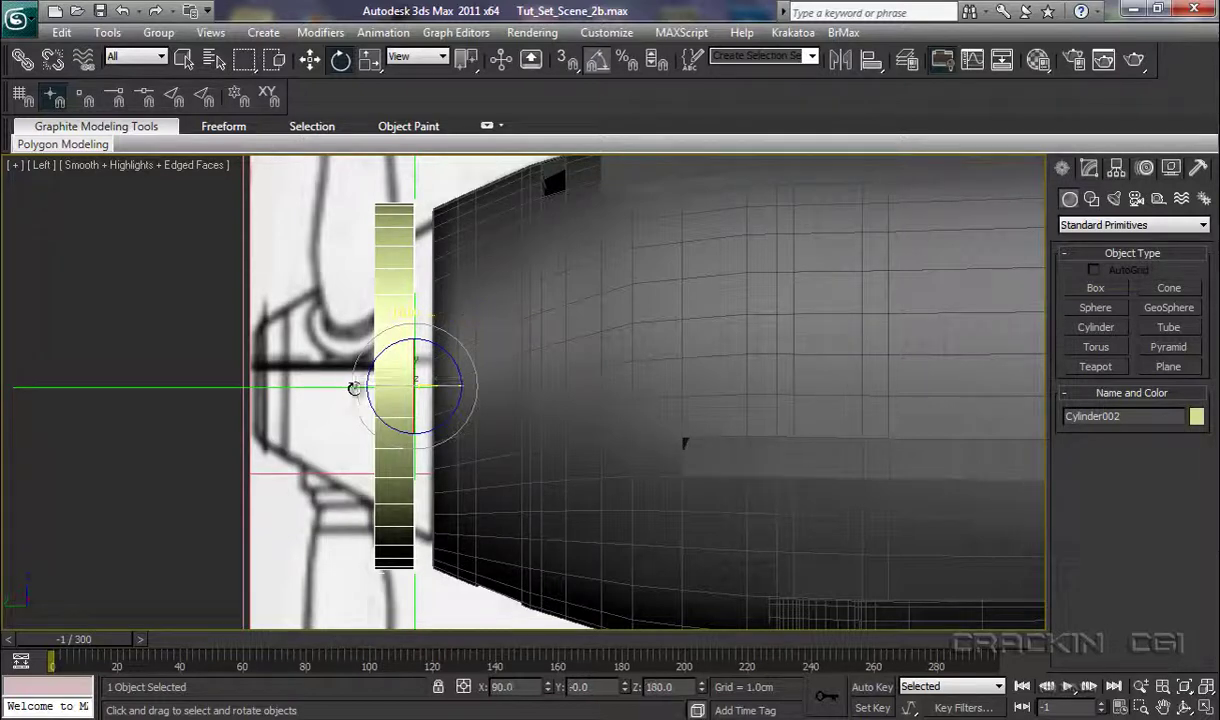
right_click(403, 467)
mouse_move(480, 622)
click(609, 636)
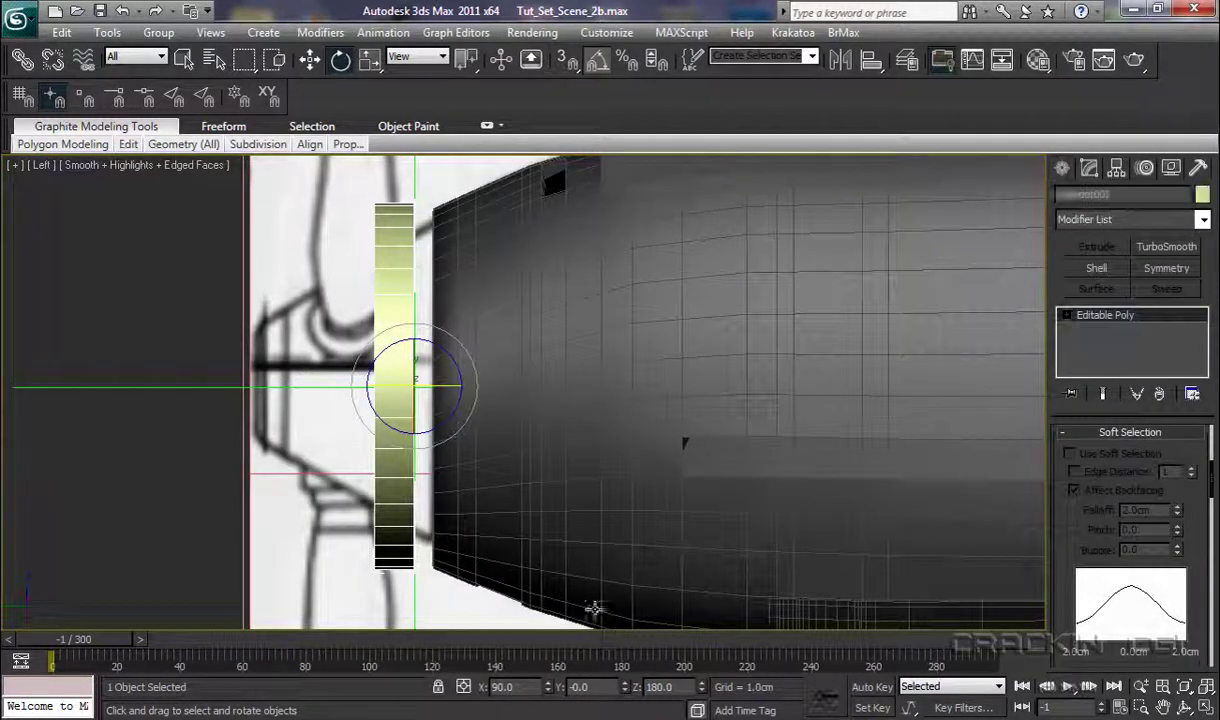
Step: Scale down the cylinder's front ring of vertices uniformly so its side tapers towards the propeller
click(1066, 316)
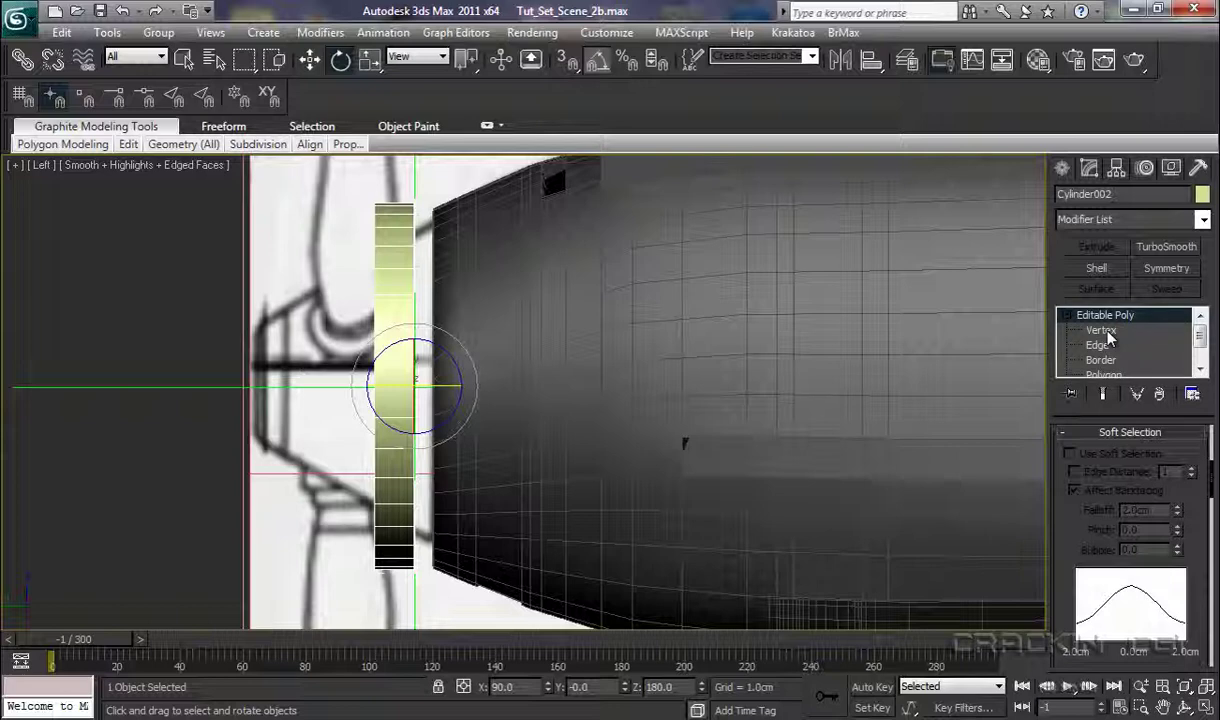
click(1103, 331)
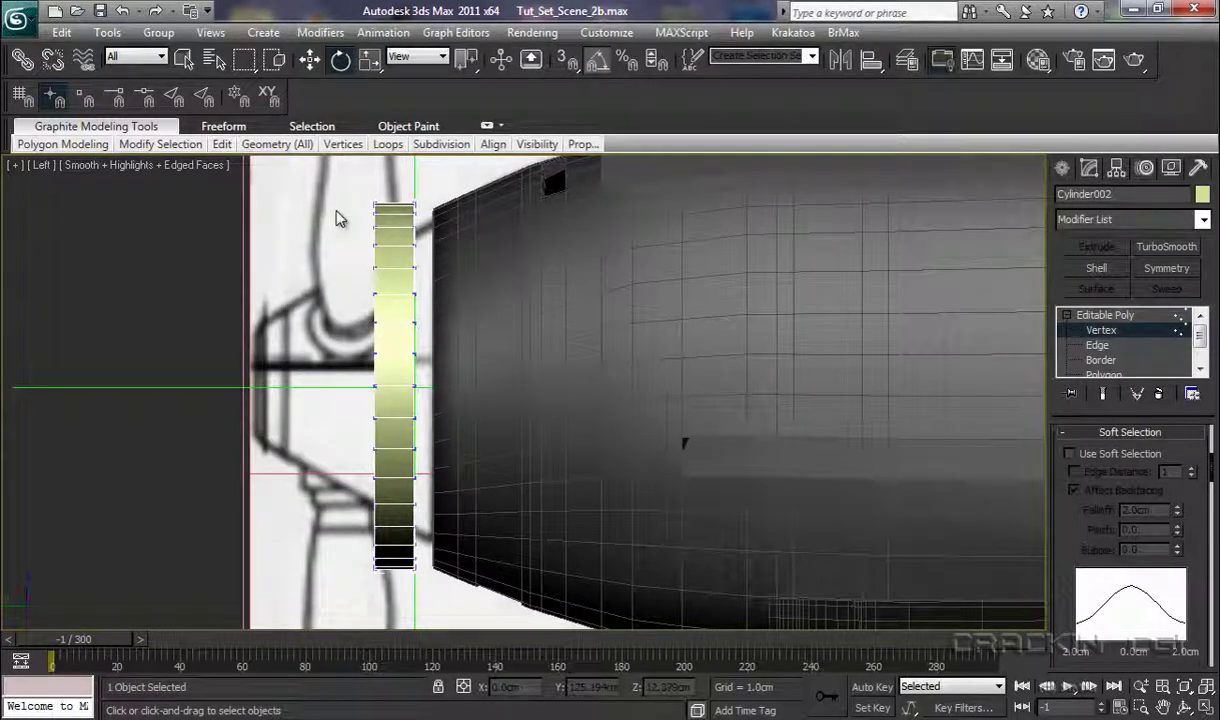
drag(331, 191, 390, 598)
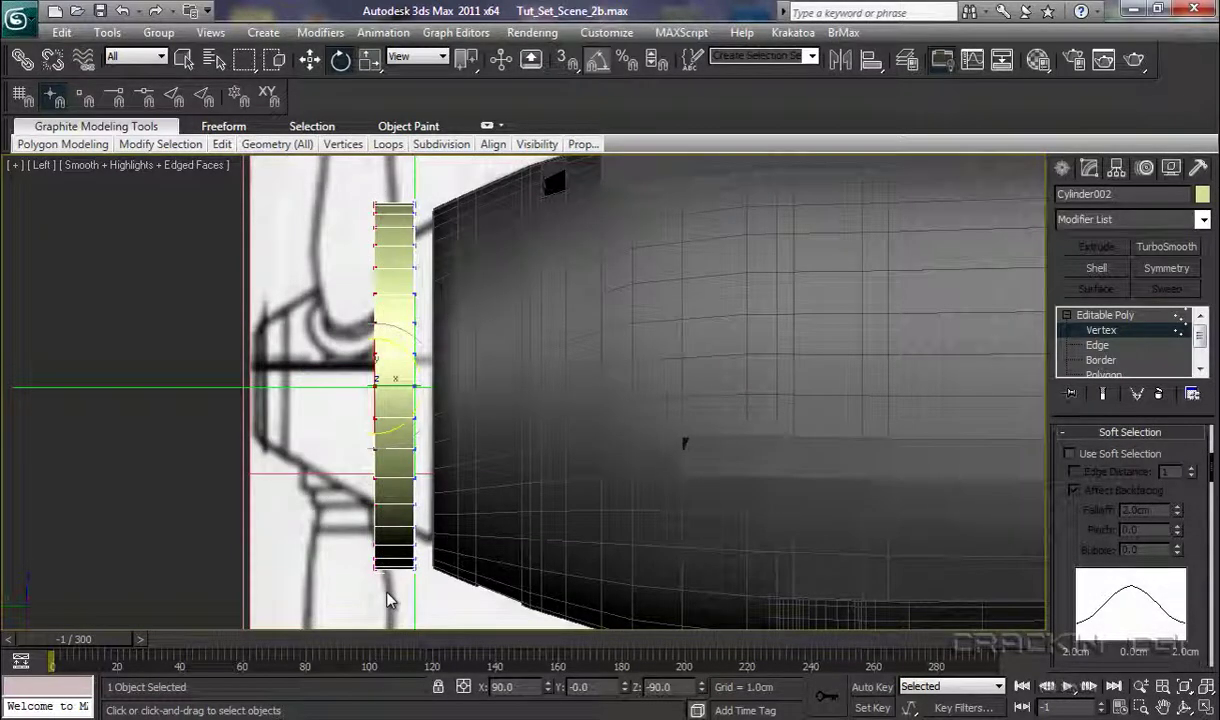
key(r)
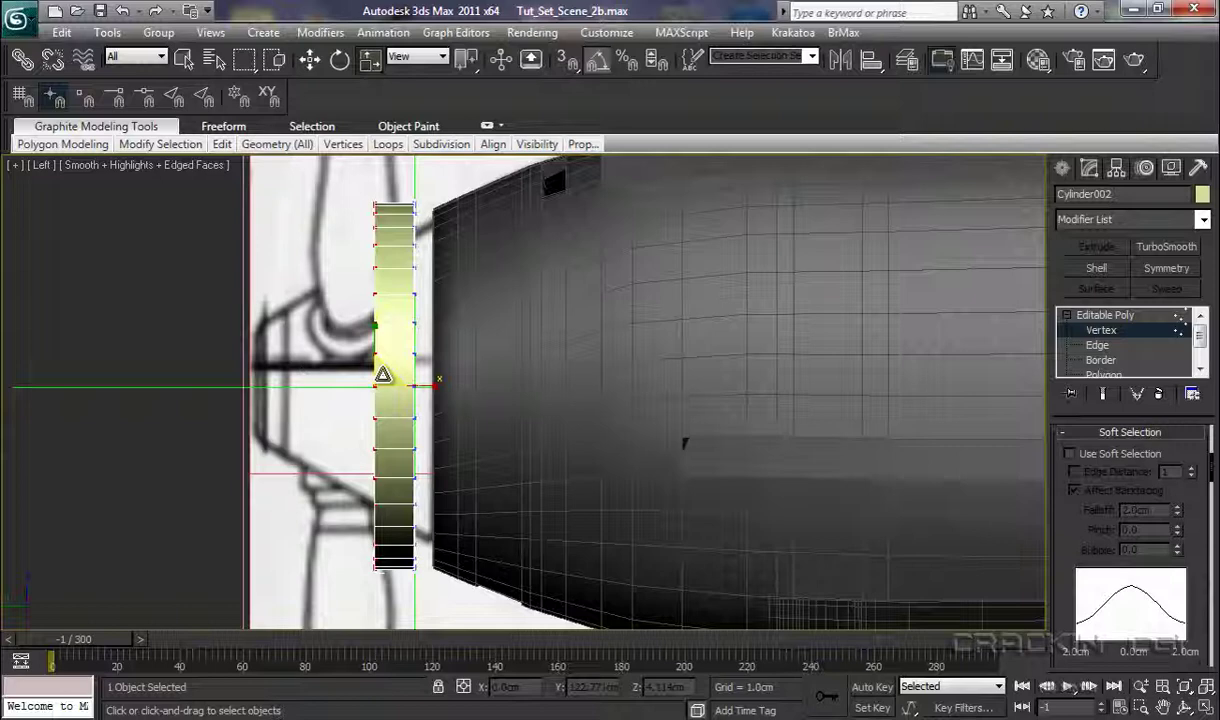
drag(383, 376, 376, 388)
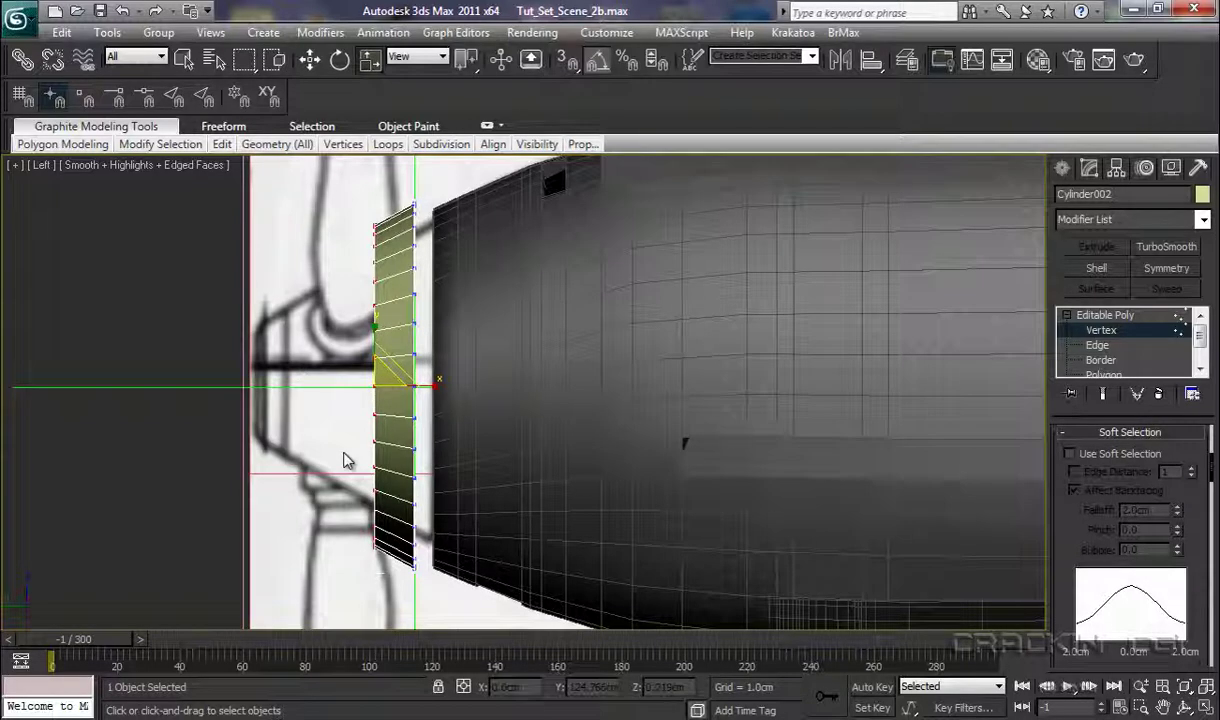
click(1118, 316)
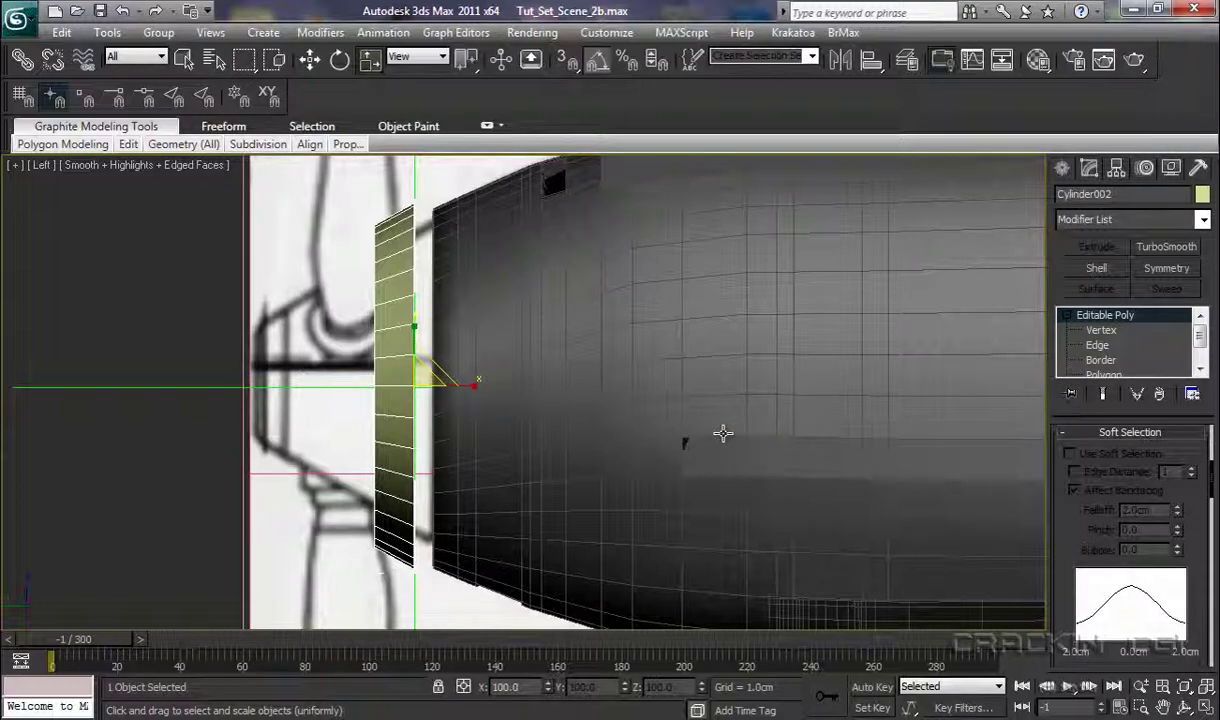
Step: Centre the tapered cylinder's pivot point to the object
alt+middle_drag(724, 433, 824, 442)
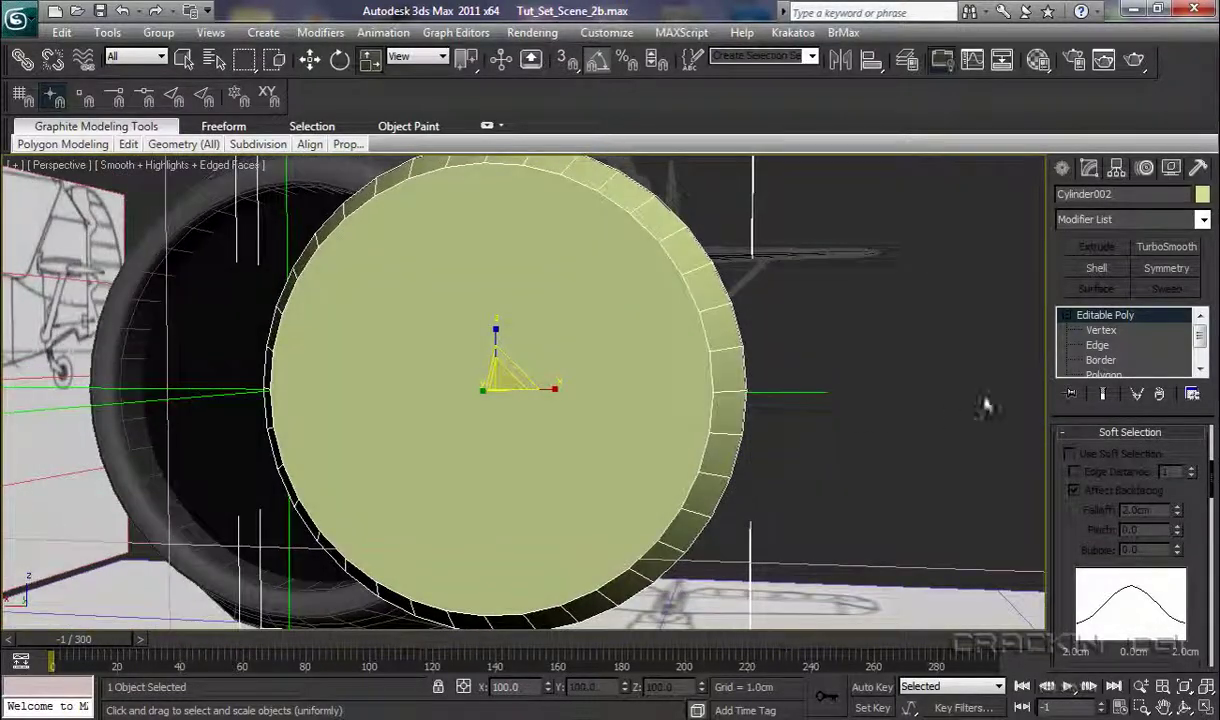
click(1118, 169)
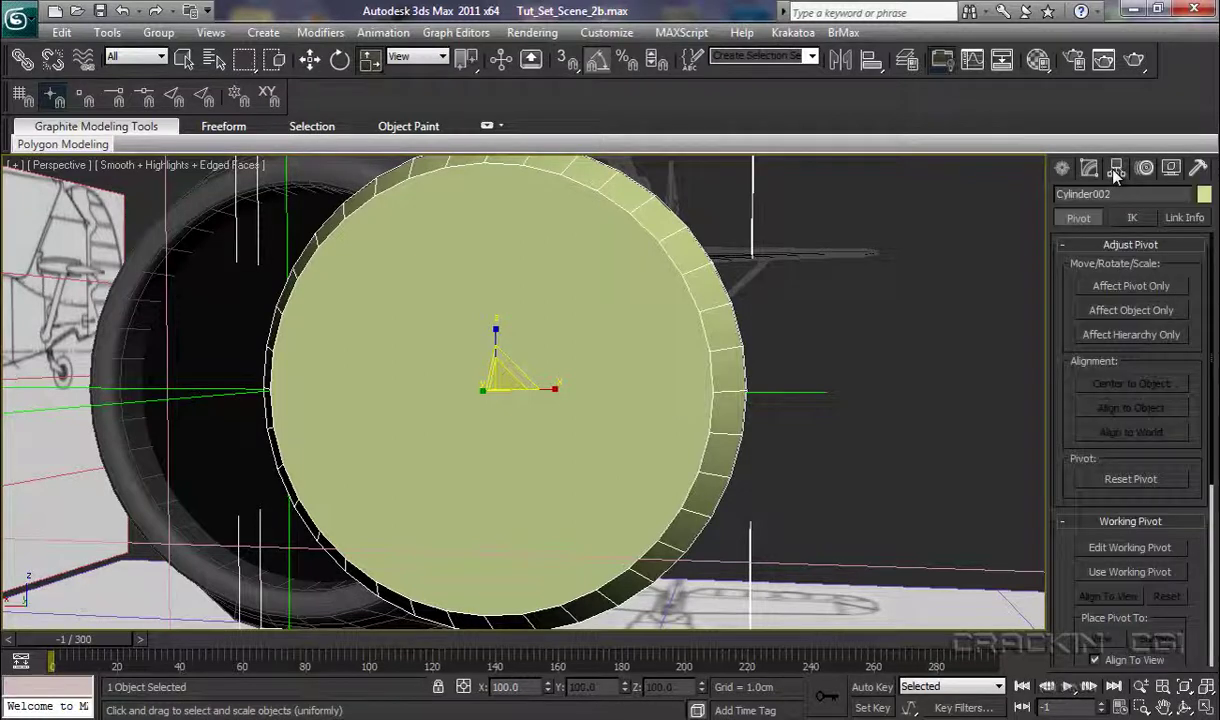
click(1120, 288)
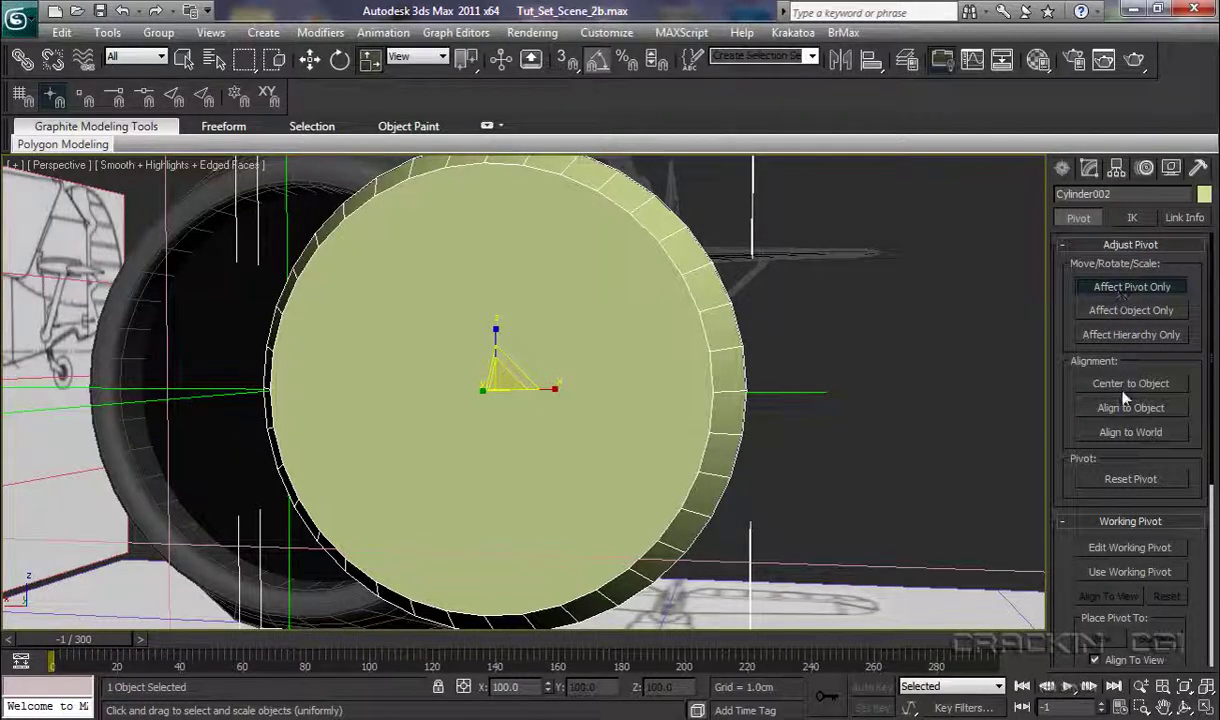
click(1125, 387)
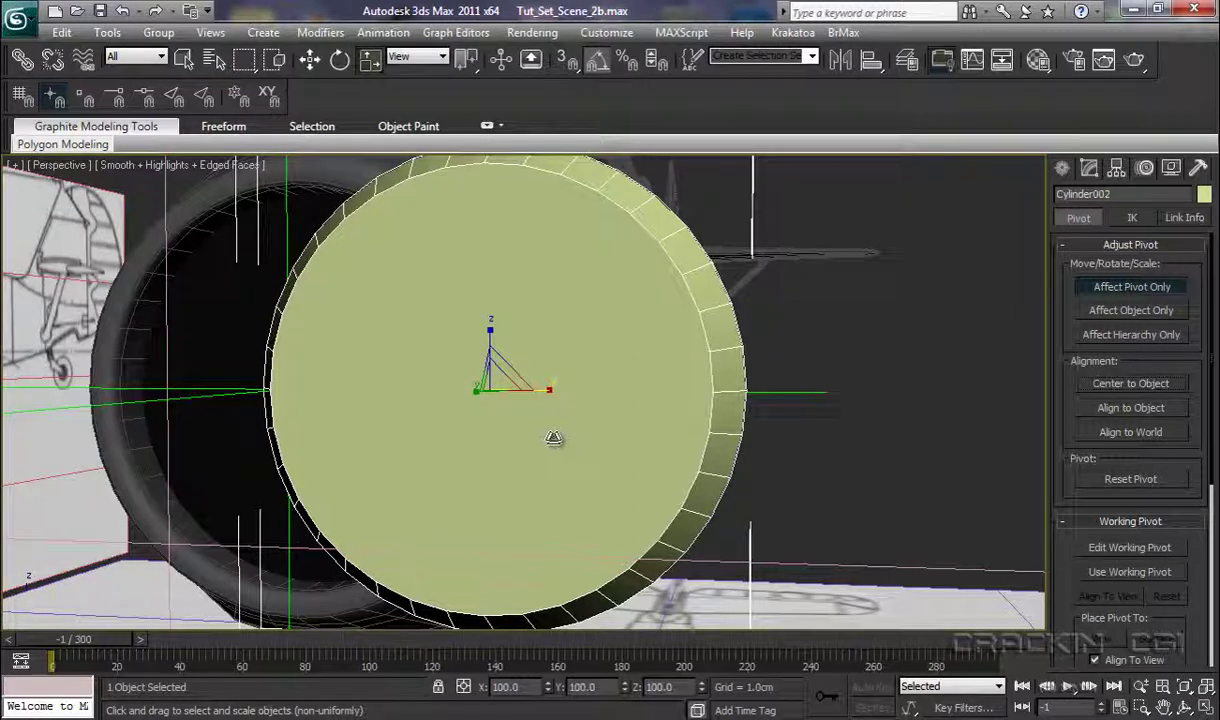
click(1124, 289)
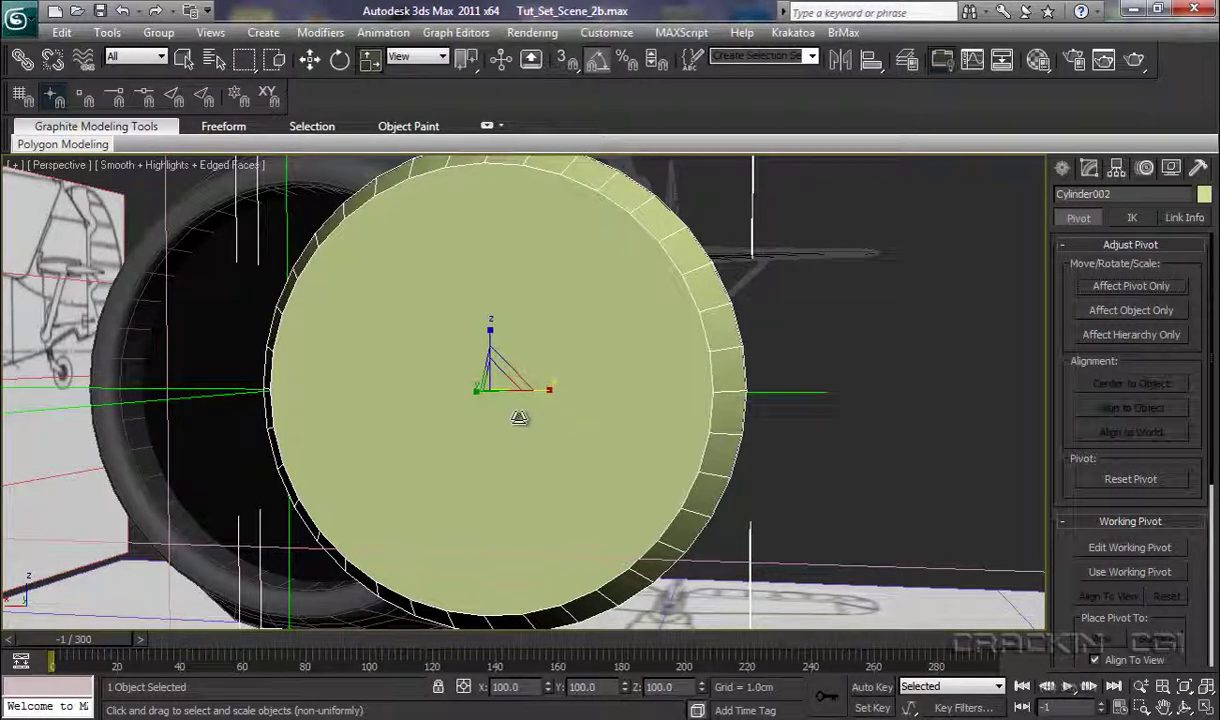
Step: Move the cylinder aside along X, and align its pivot point to the point helper's pivot point in X, Y and Z position
key(w)
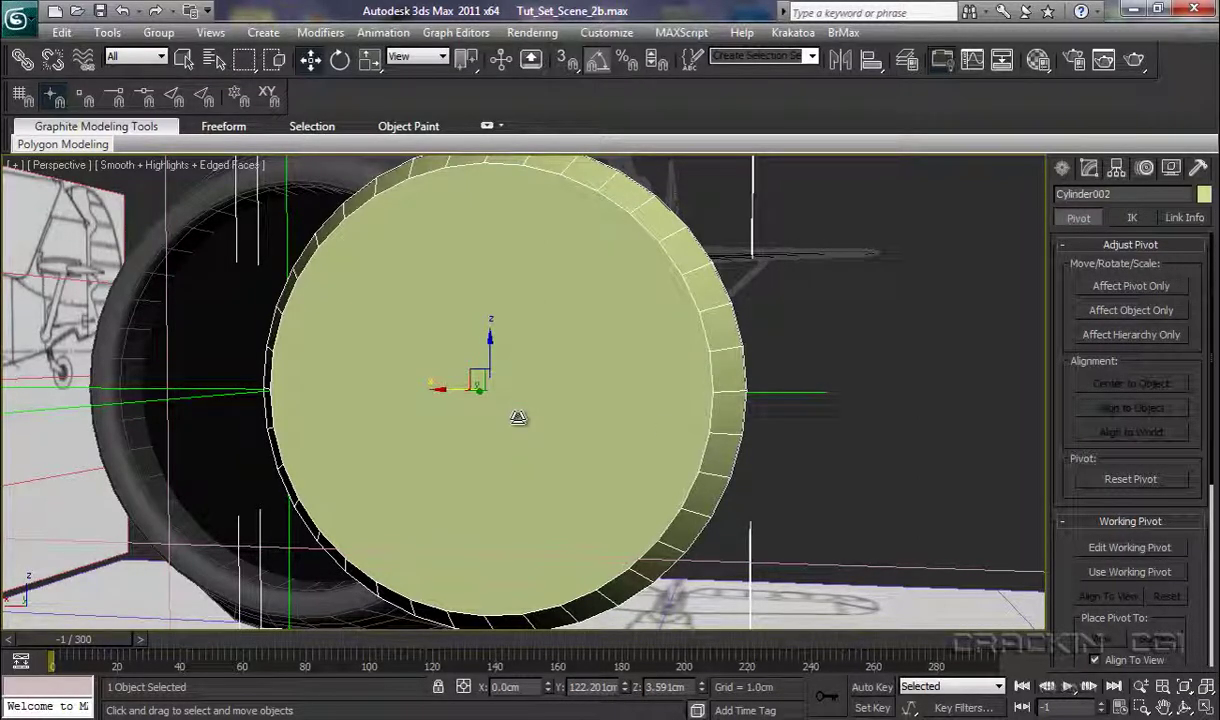
drag(478, 384, 693, 393)
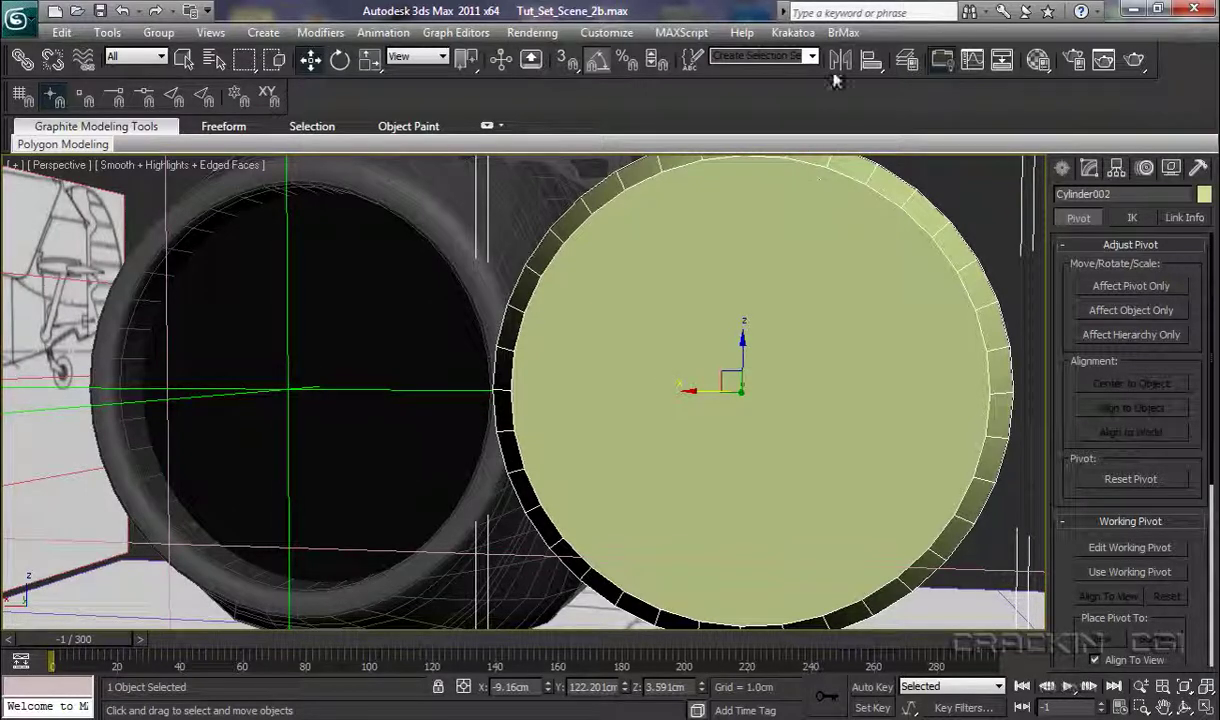
click(869, 61)
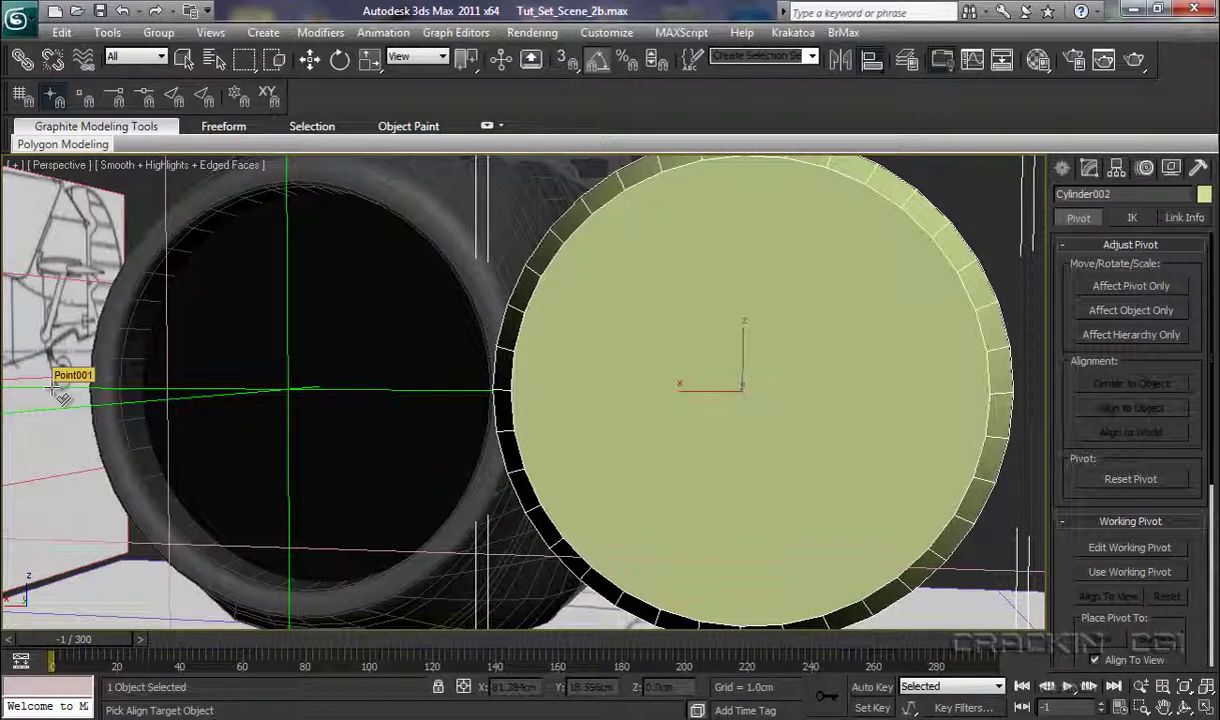
click(57, 390)
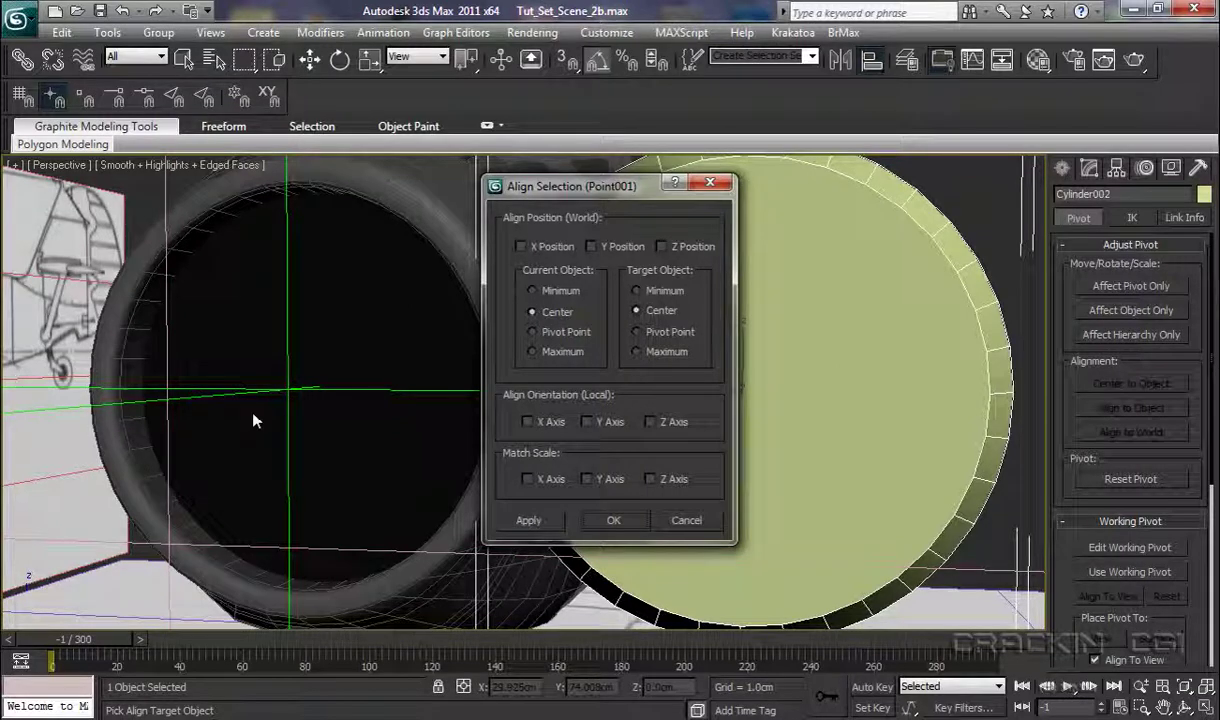
click(532, 332)
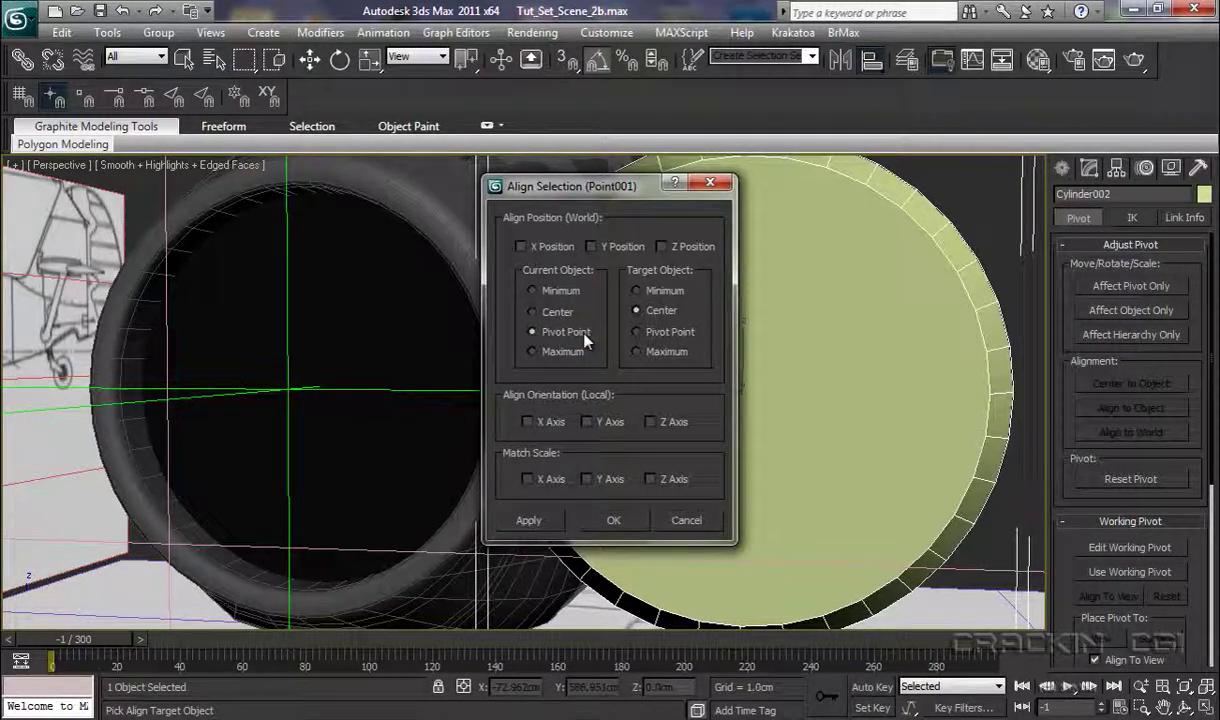
click(636, 332)
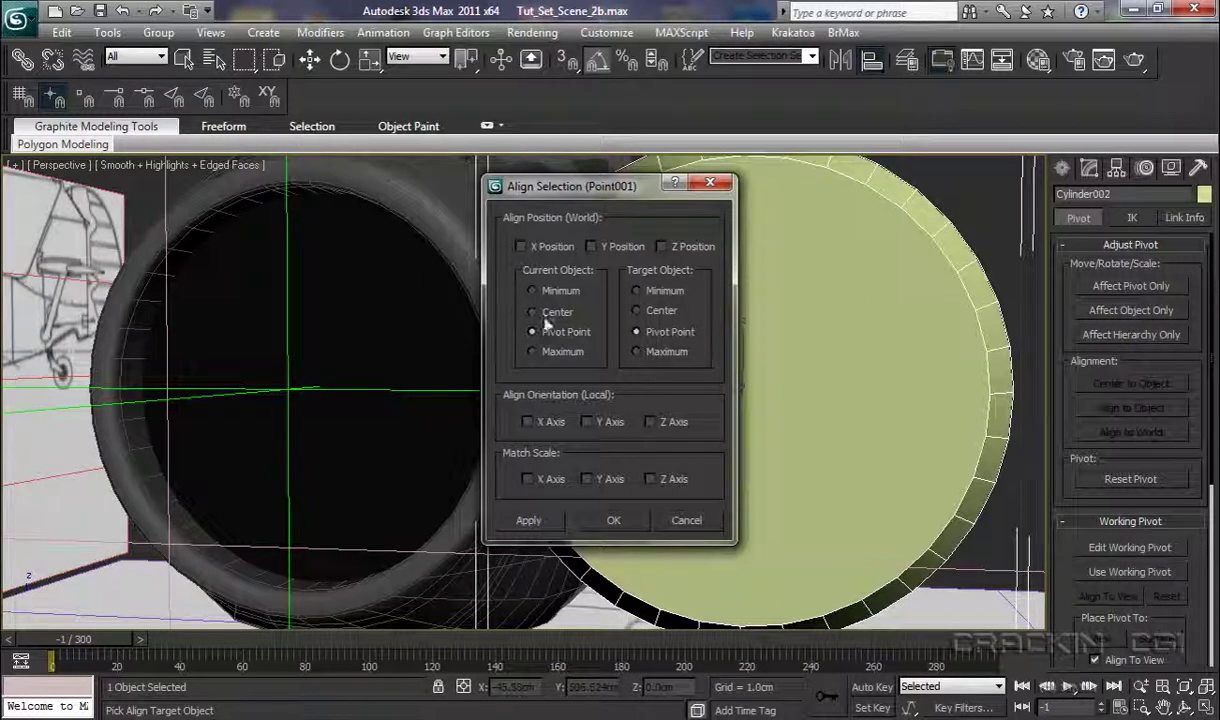
click(521, 247)
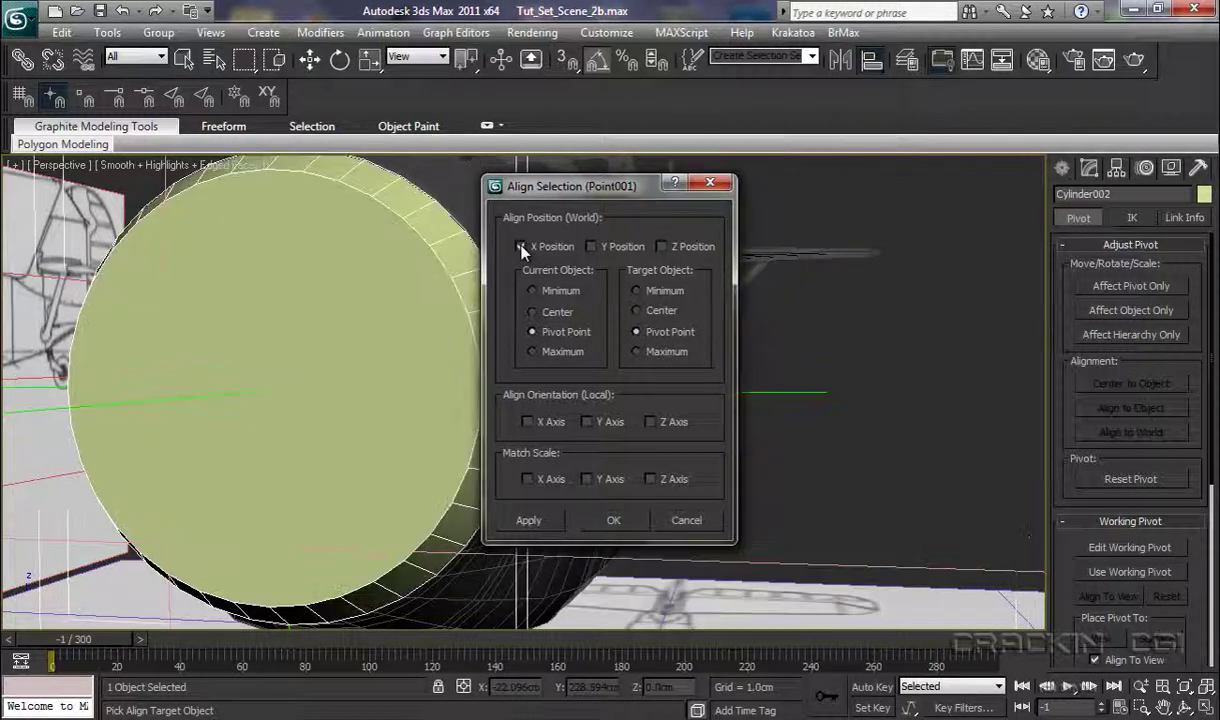
click(591, 247)
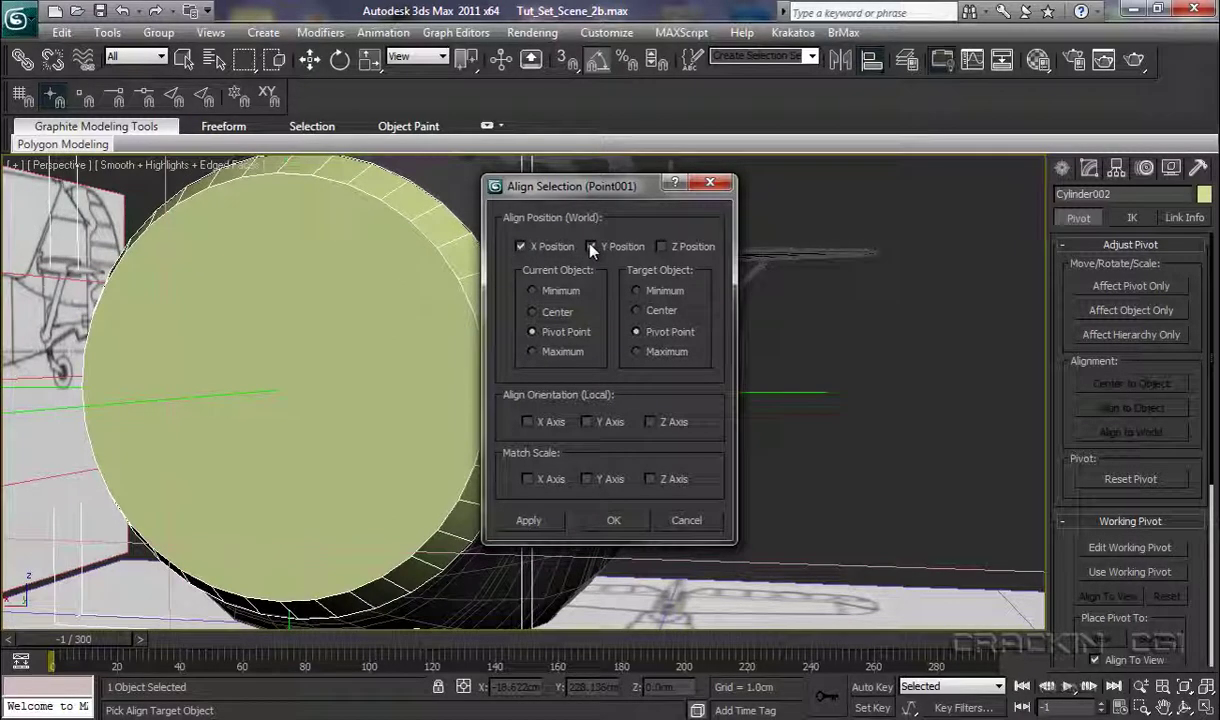
click(591, 247)
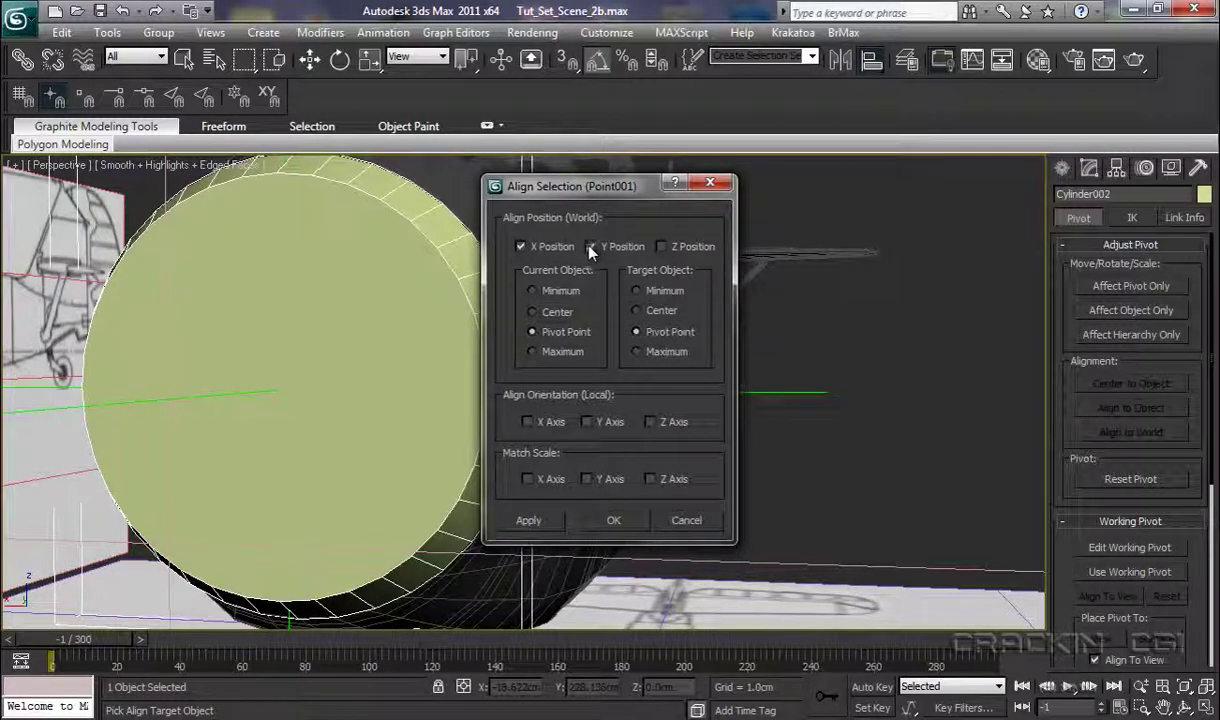
click(661, 247)
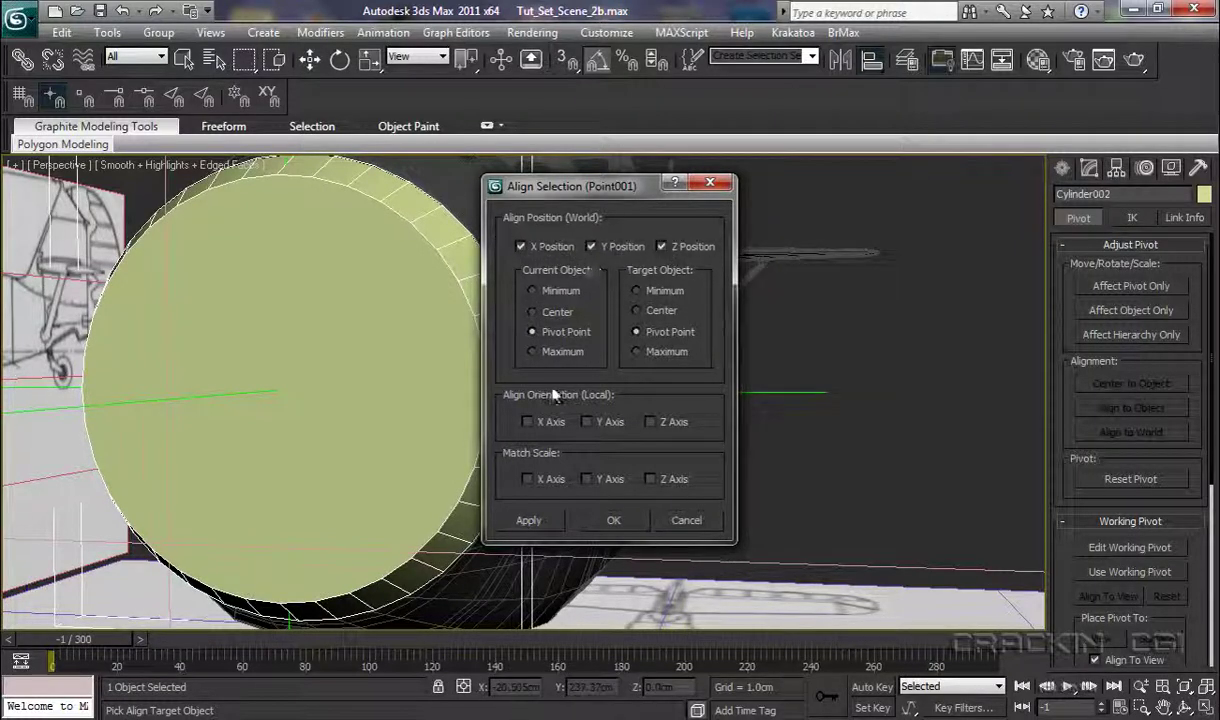
click(610, 520)
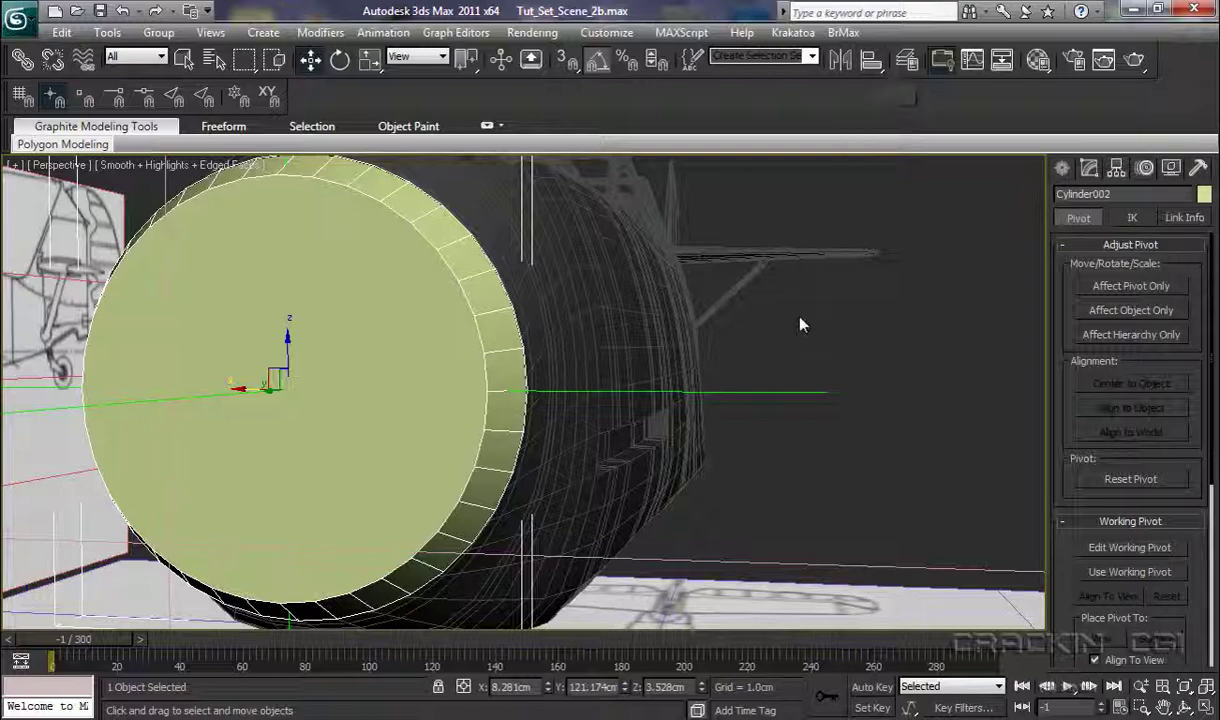
Step: Scale the cylinder uniformly down to about 96.3% in the Back view so it fits the fuselage nose opening
alt+middle_drag(694, 411, 928, 405)
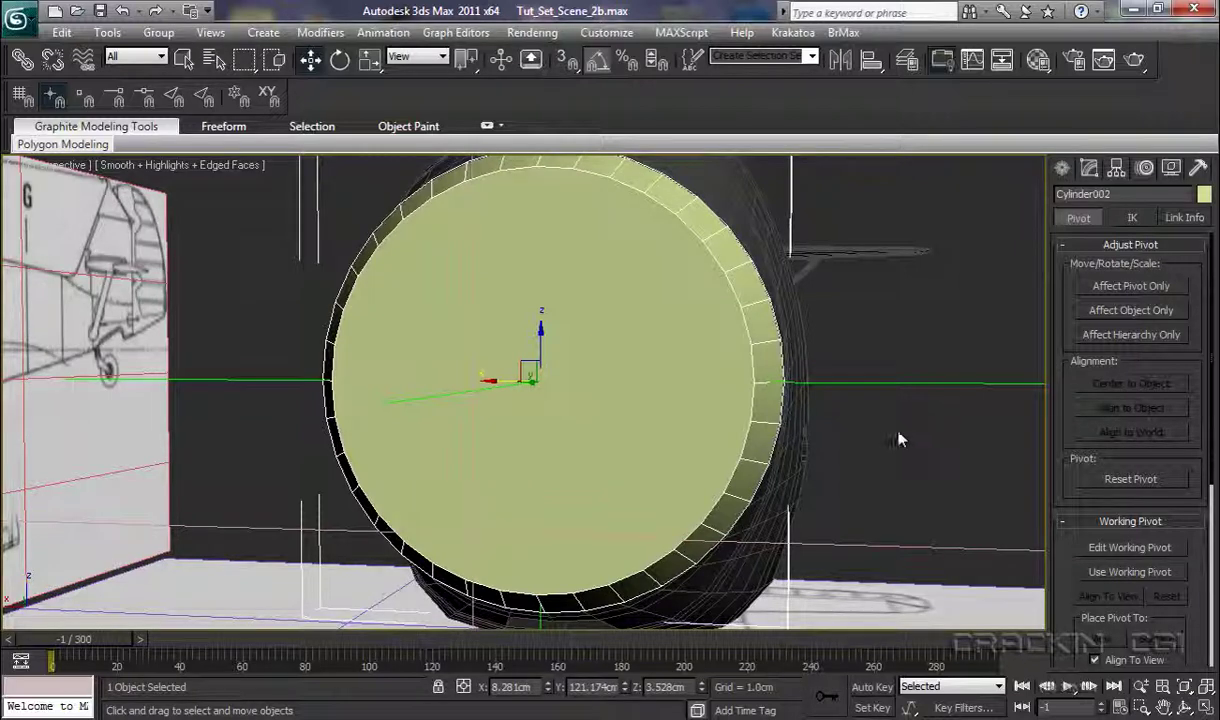
key(alt+x)
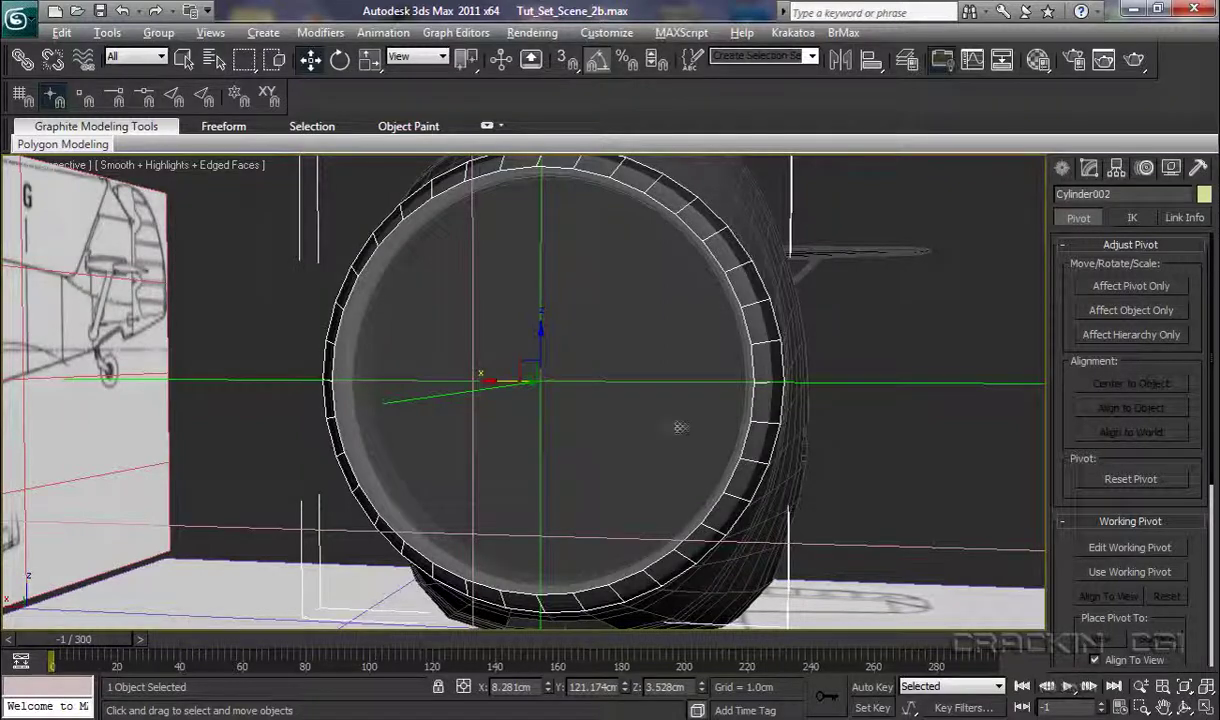
click(55, 168)
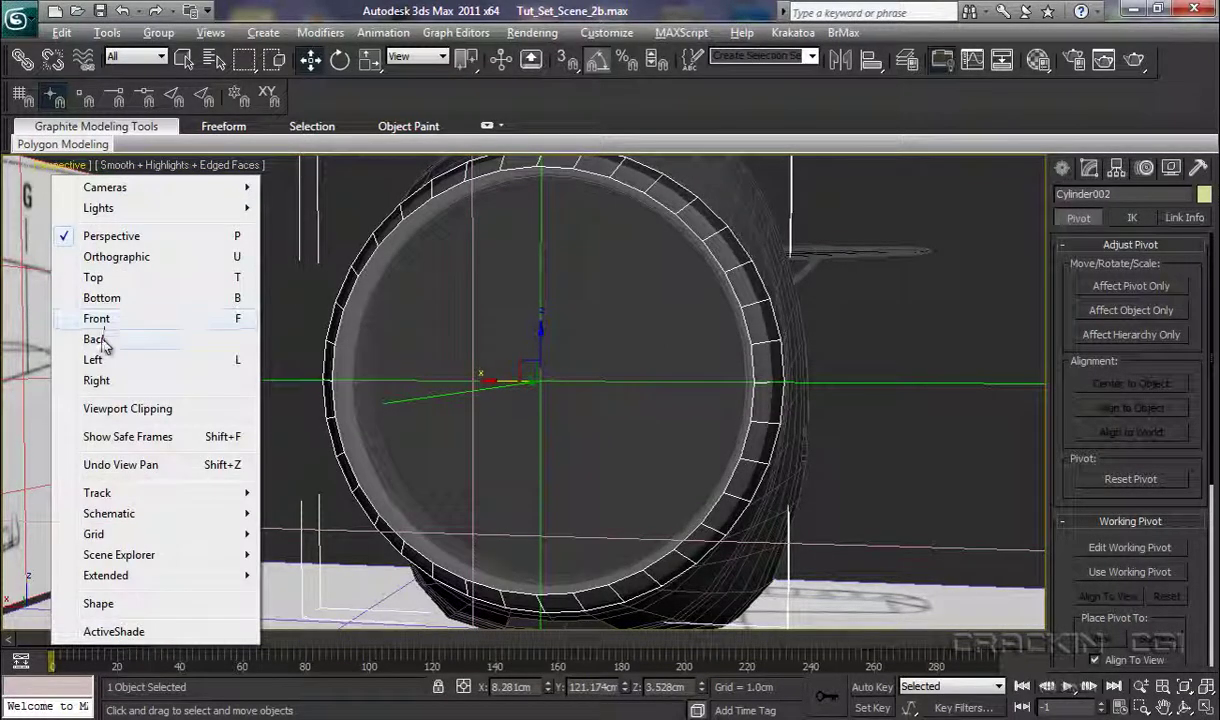
click(97, 339)
middle_drag(485, 468, 688, 553)
key(r)
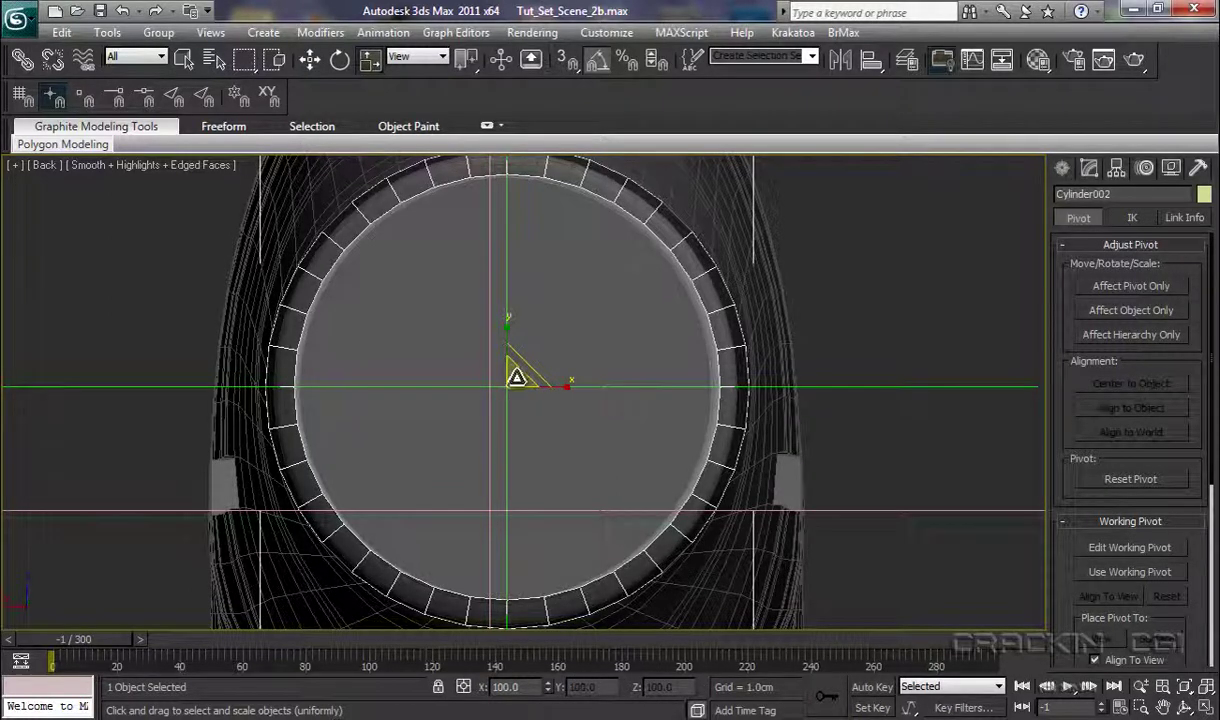
drag(515, 378, 579, 494)
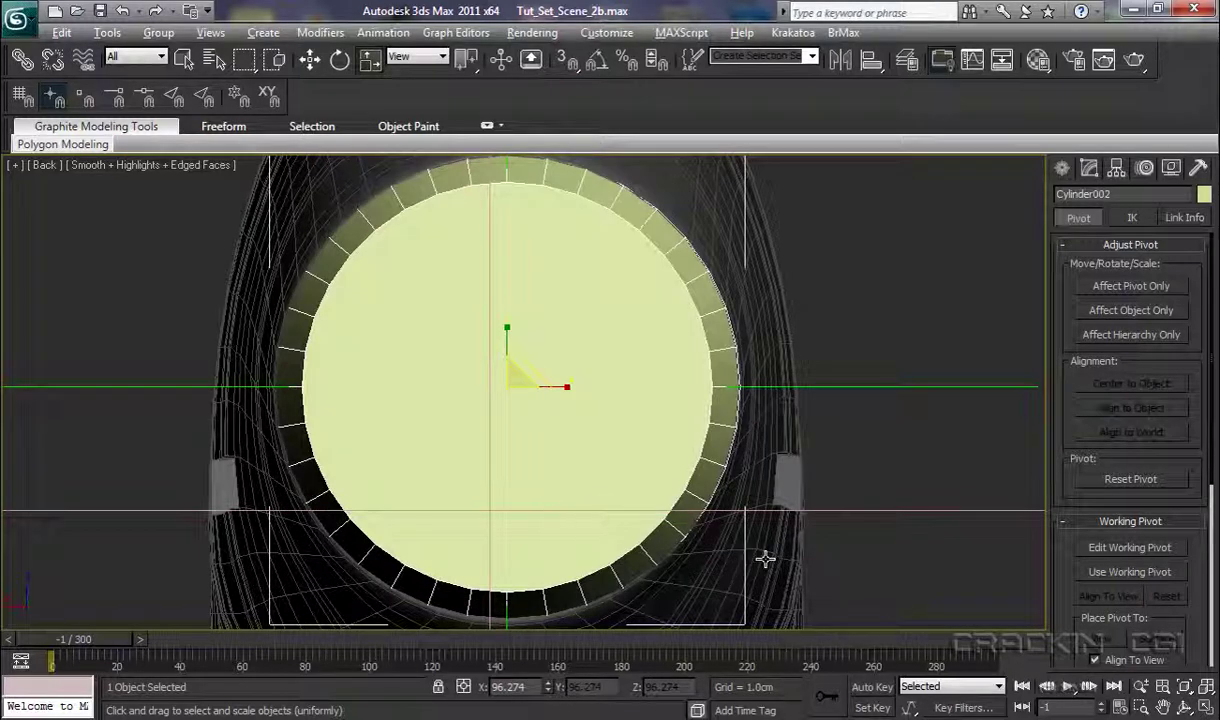
Step: Restore an earlier perspective view and examine from several angles how the scaled cylinder sits against the fuselage nose
key(p)
key(d)
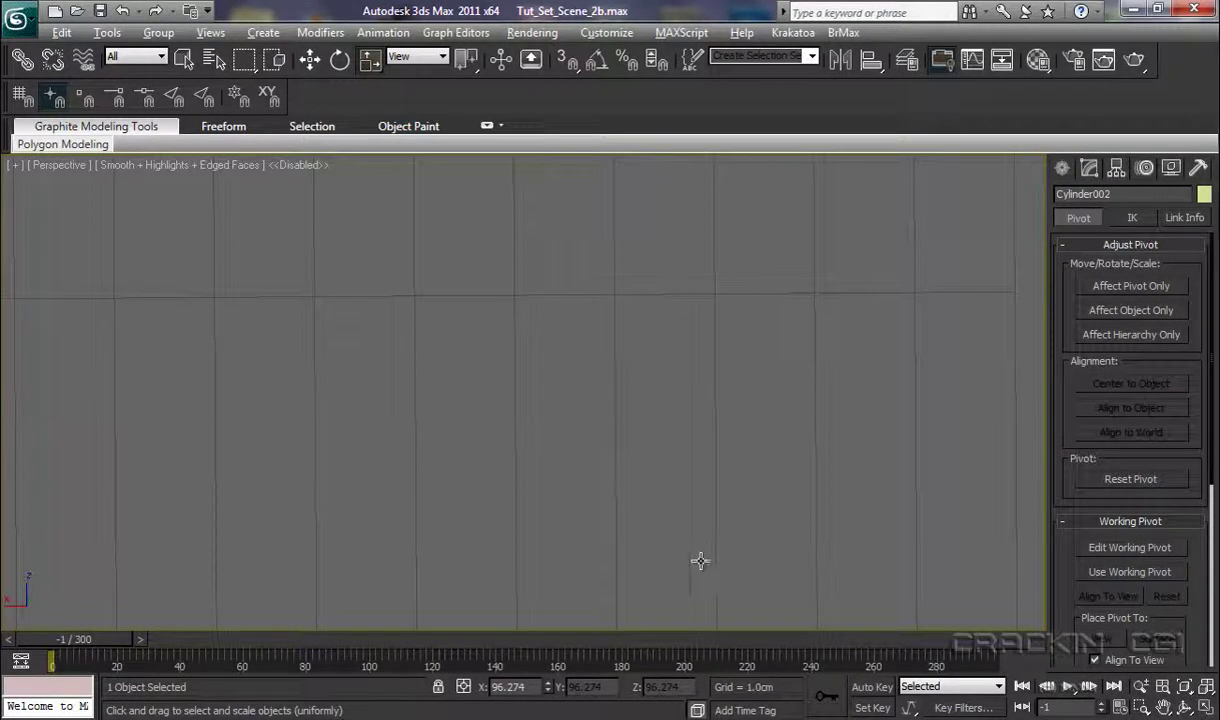
key(d)
key(shift+z)
key(shift+y)
key(shift+z)
key(shift+z)
key(shift+z)
key(shift+z)
key(shift+z)
key(shift+z)
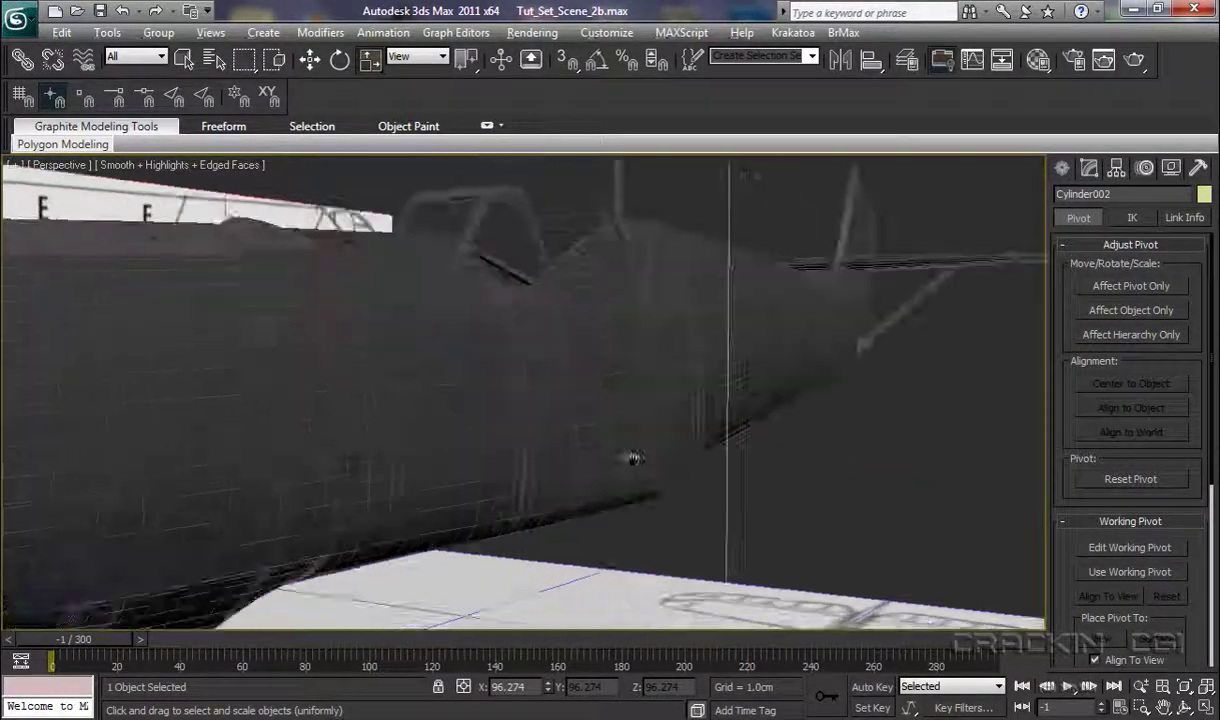
key(shift+z)
key(shift+z)
key(shift+z)
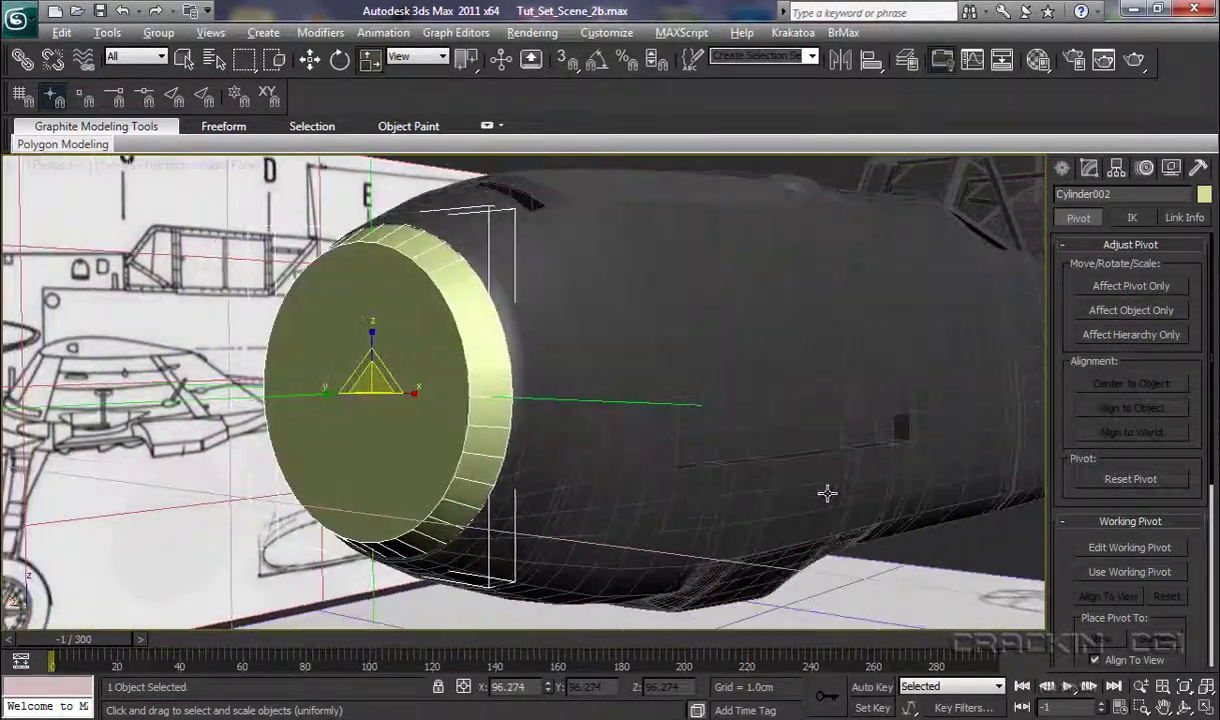
key(shift+z)
middle_drag(414, 455, 636, 440)
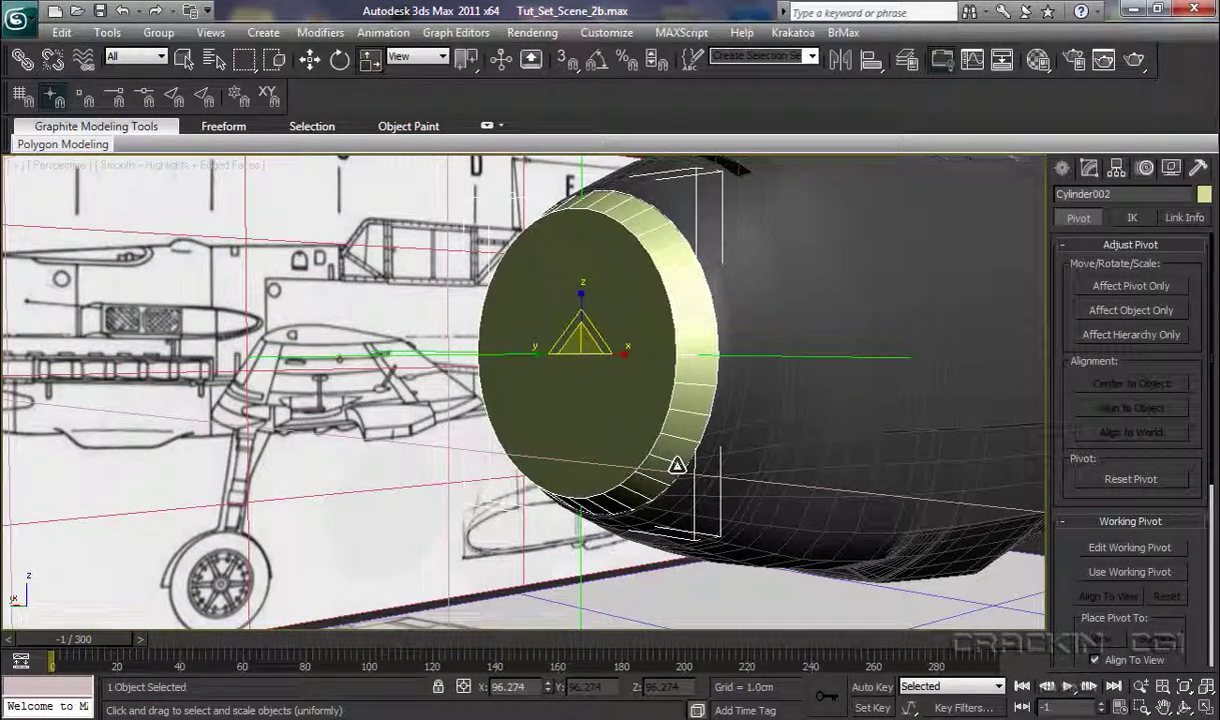
key(shift+z)
key(shift+z)
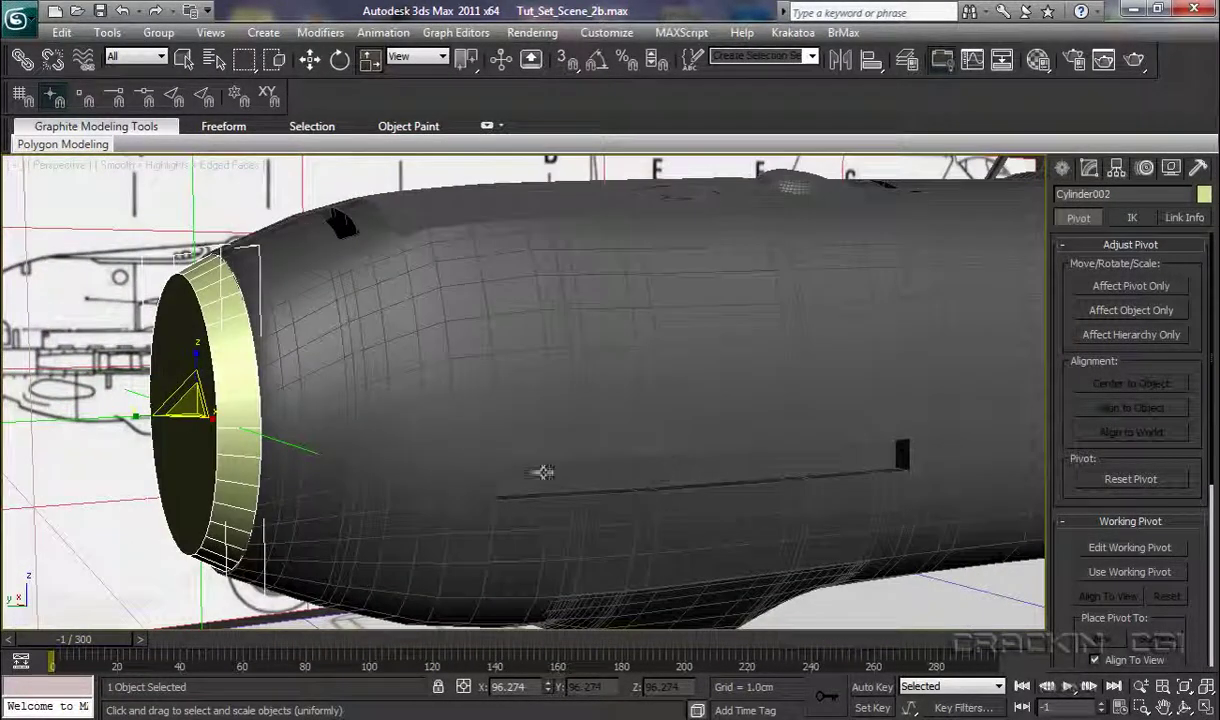
key(r)
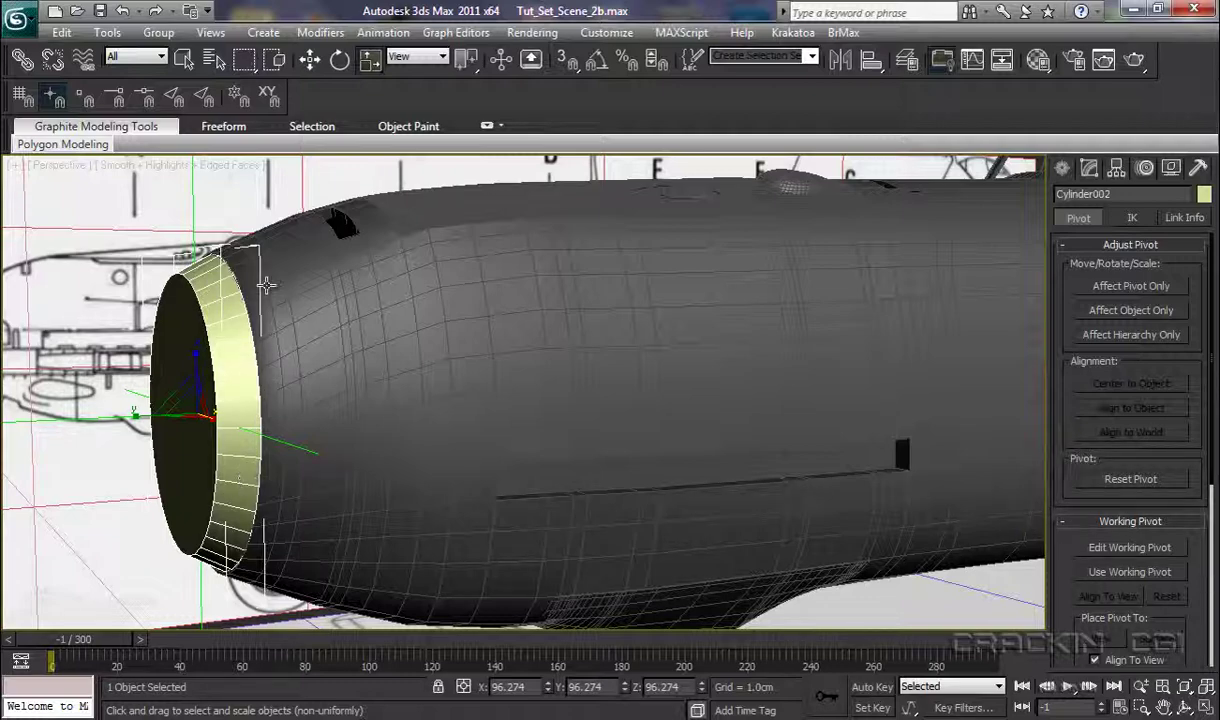
middle_drag(493, 444, 726, 450)
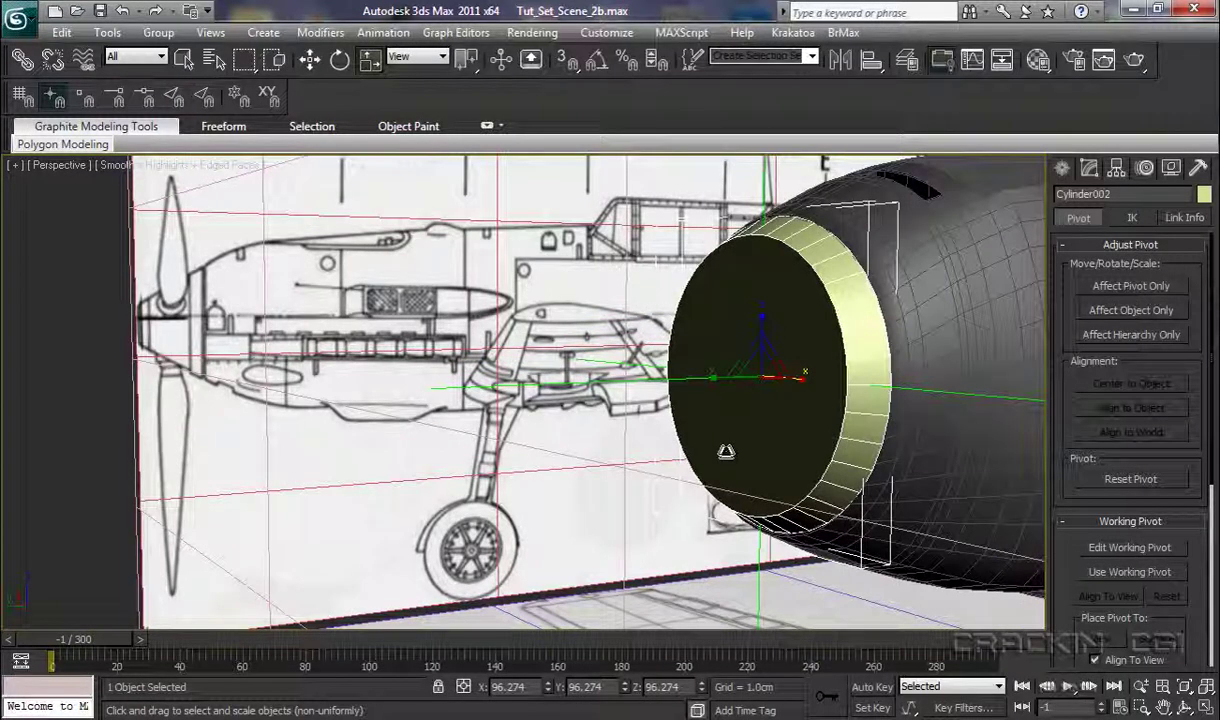
Step: In the Left view, draw a closed five-point Line spline over the upper half of the blueprint's spinner, starting at the cylinder's front edge near the centreline
key(l)
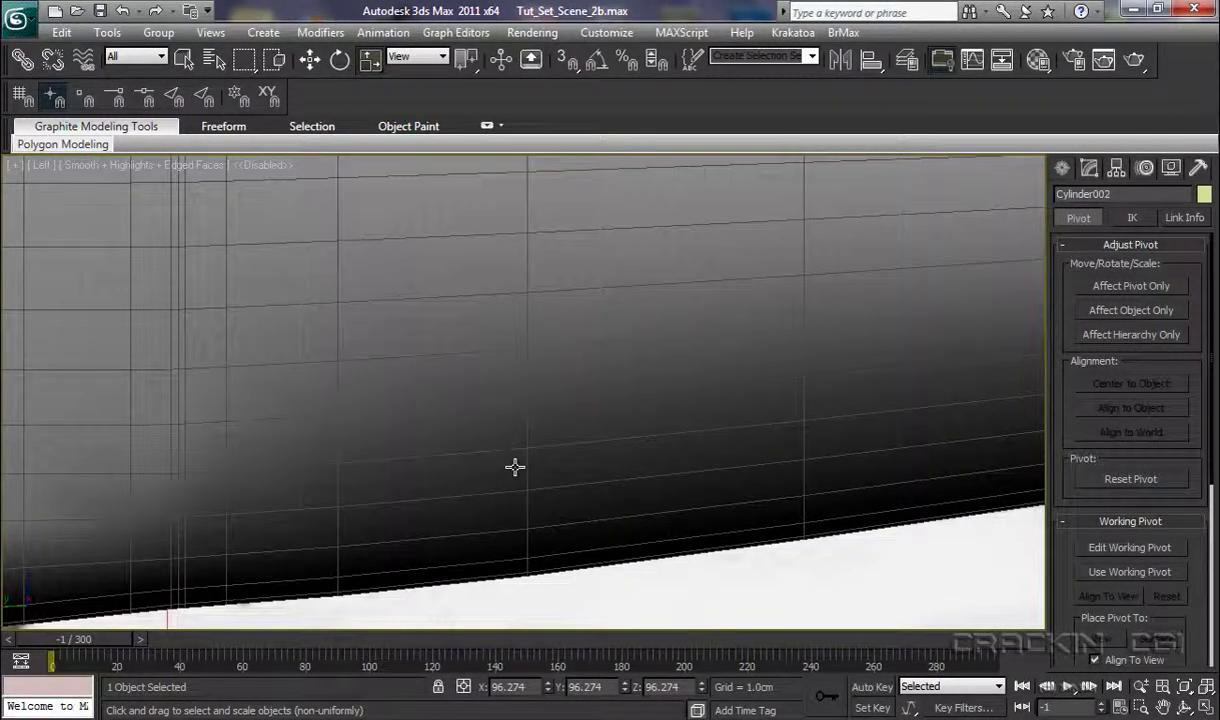
scroll(515, 467, down, 5)
scroll(588, 444, down, 2)
scroll(587, 480, down, 1)
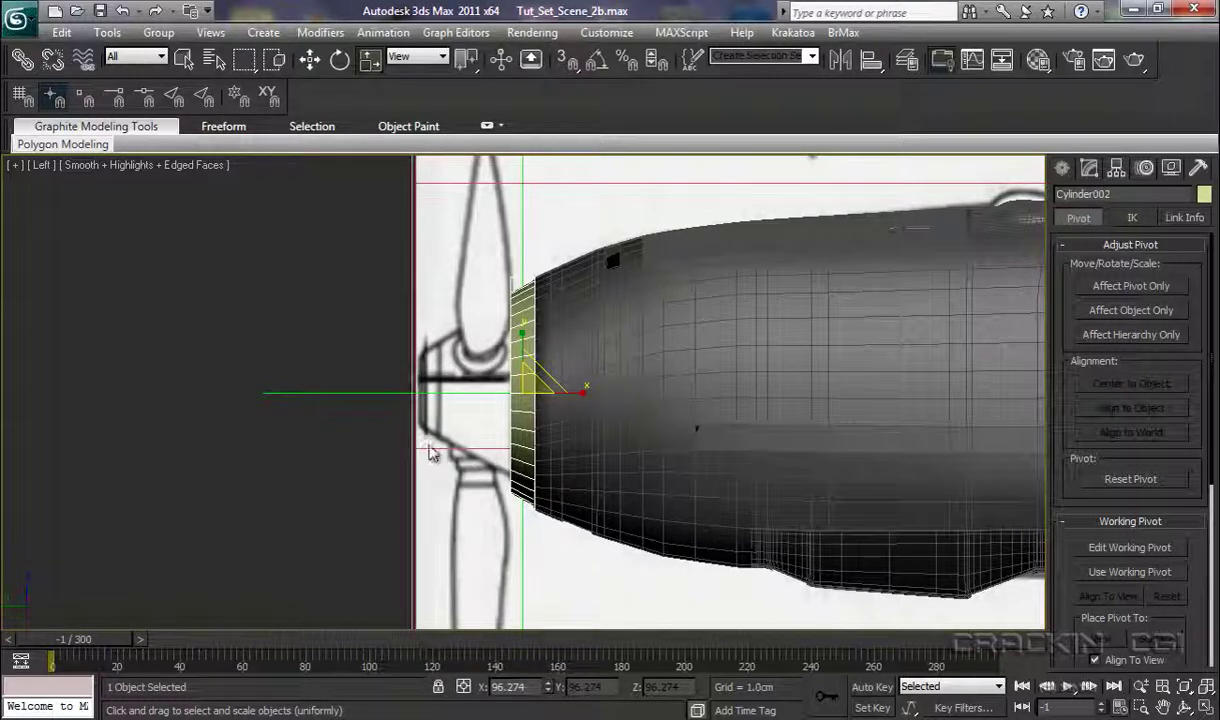
scroll(437, 398, up, 5)
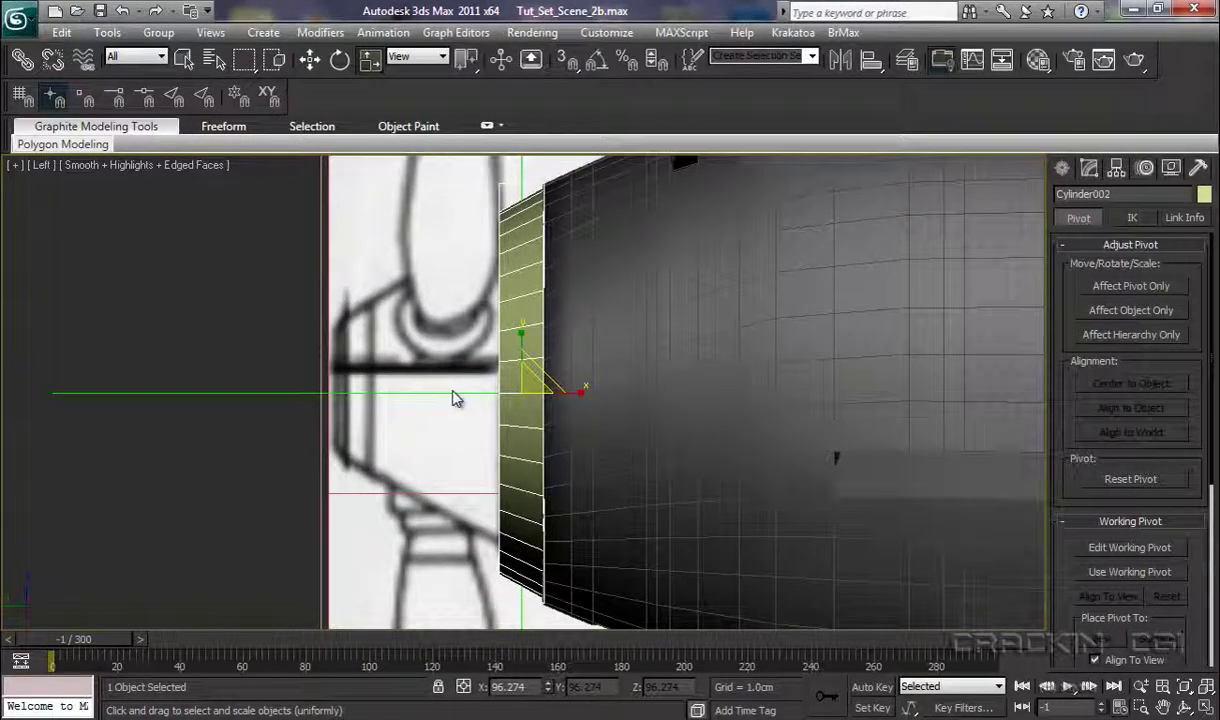
click(1063, 172)
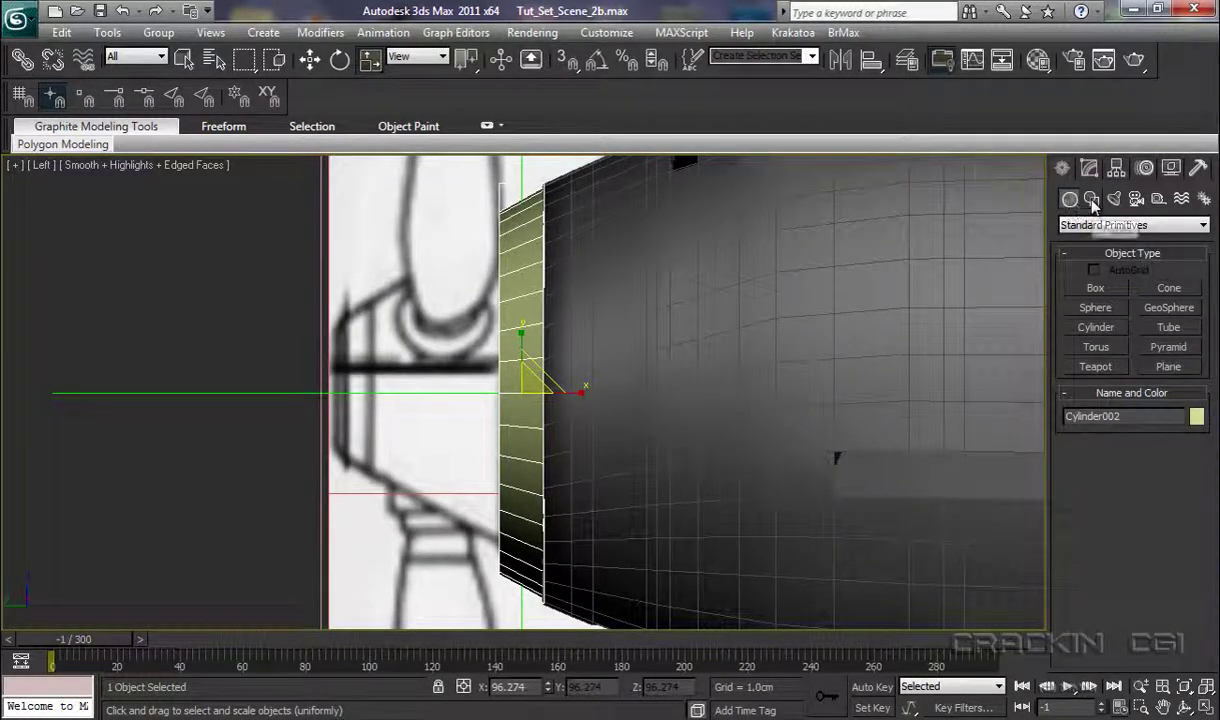
click(1091, 199)
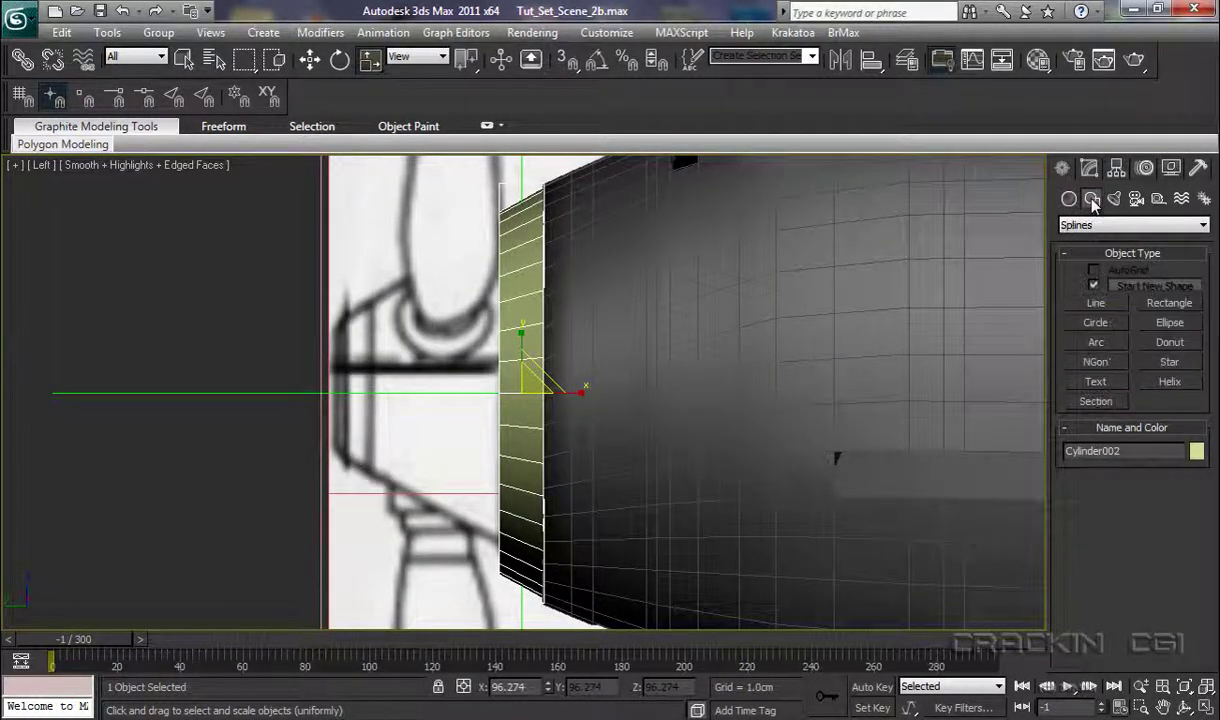
click(1090, 305)
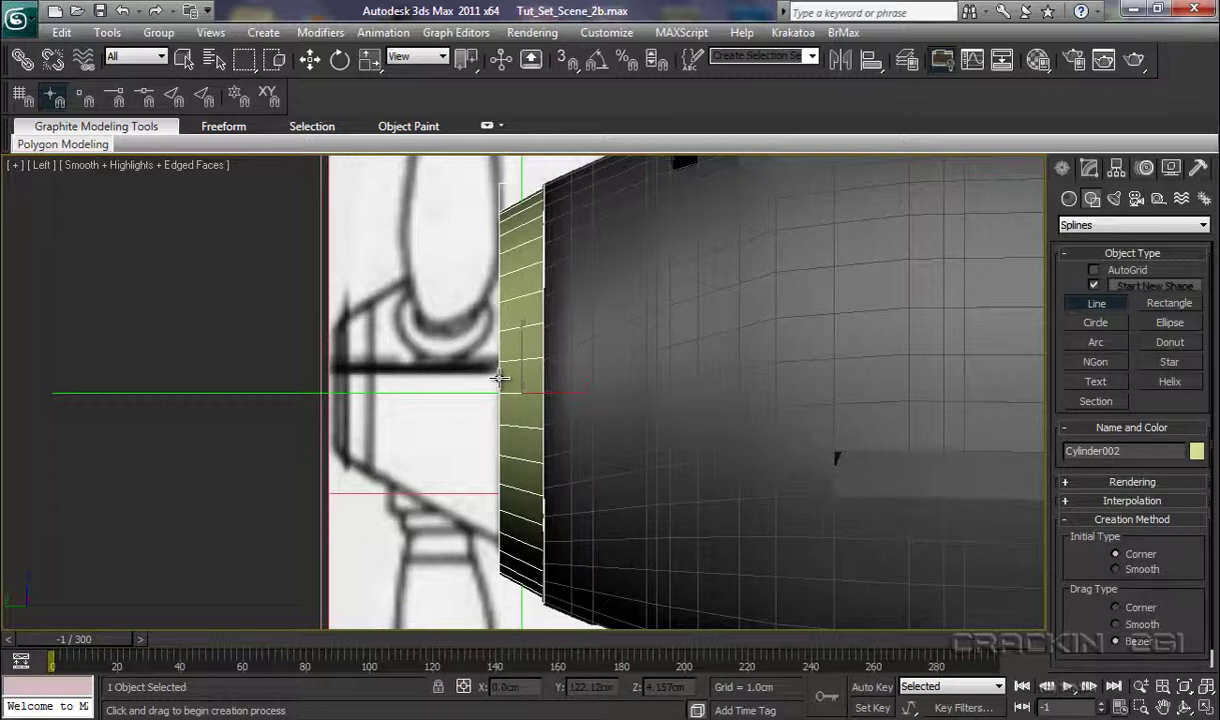
click(500, 378)
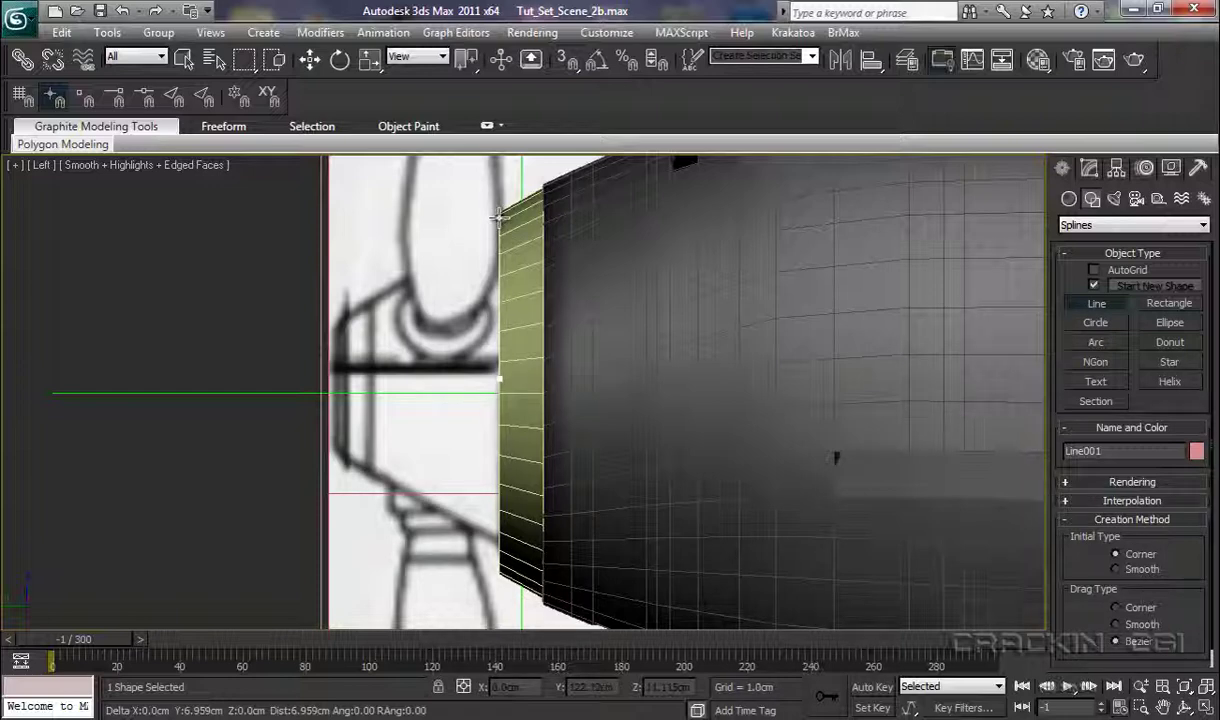
click(498, 216)
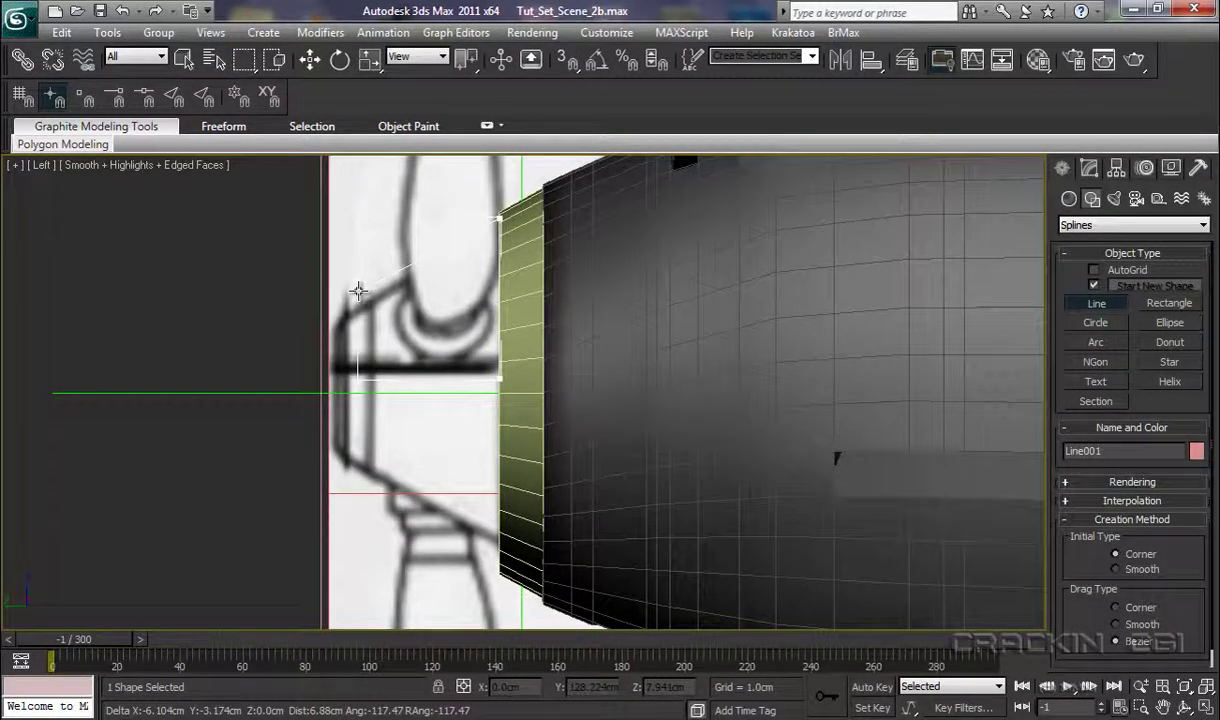
click(358, 291)
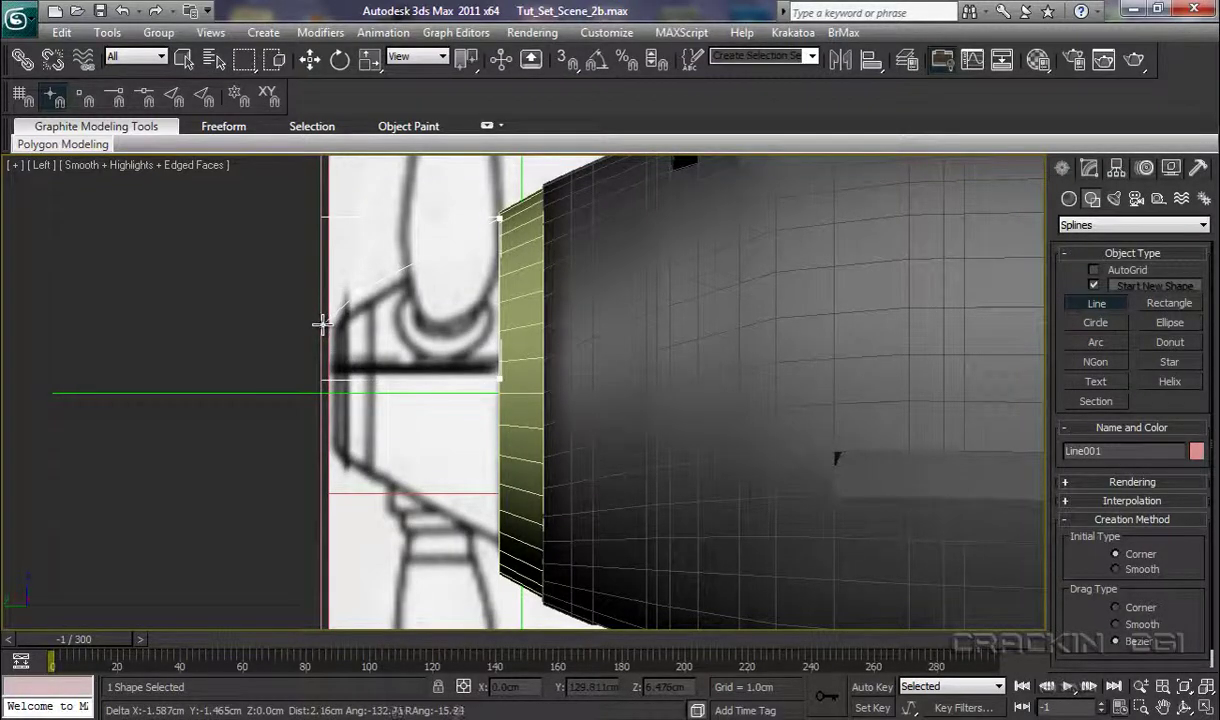
click(322, 323)
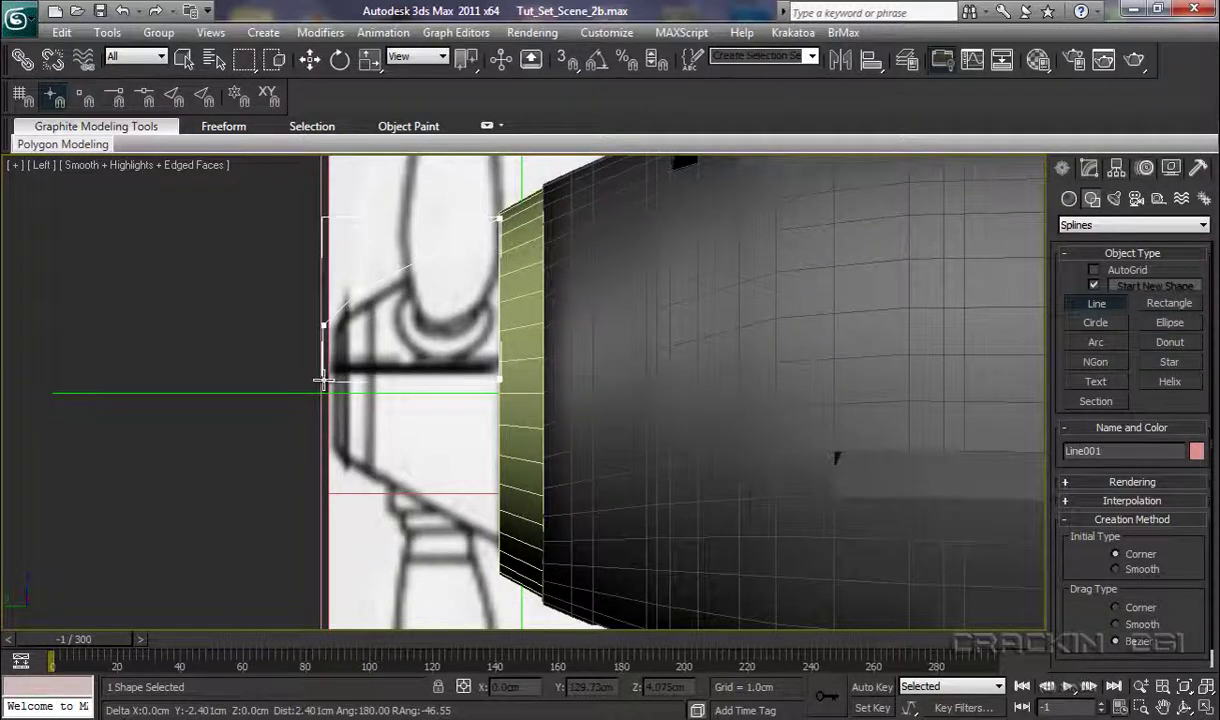
click(323, 378)
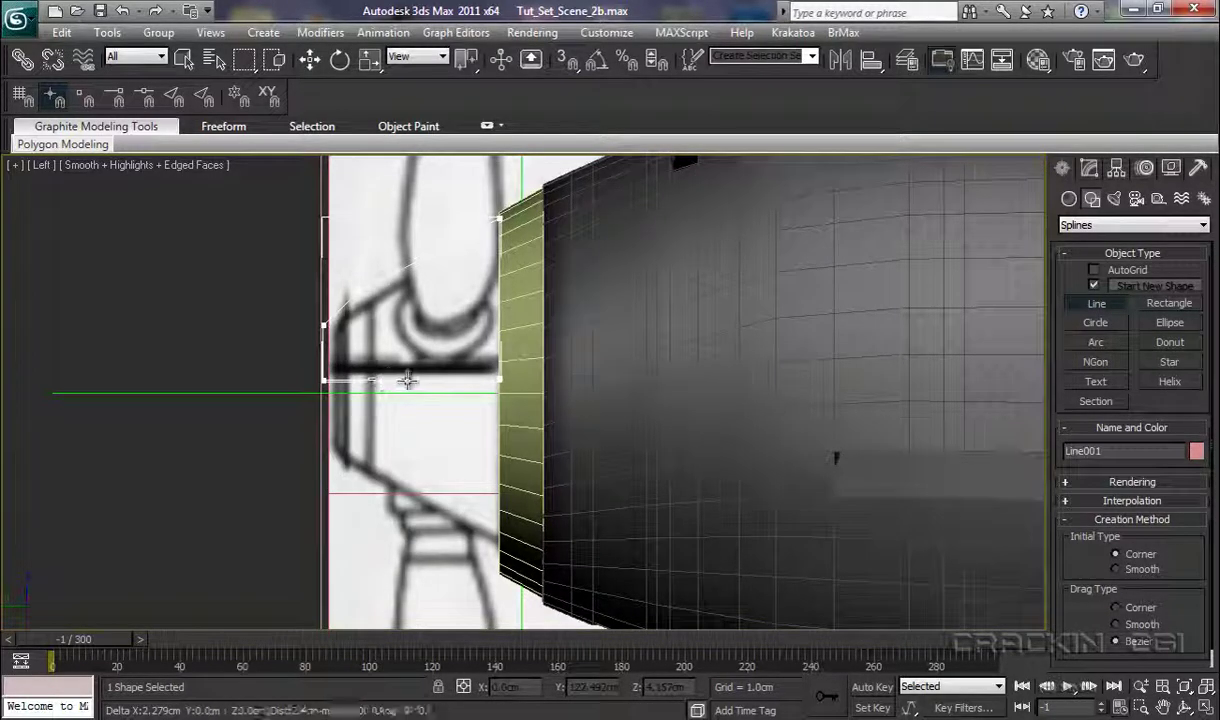
click(500, 380)
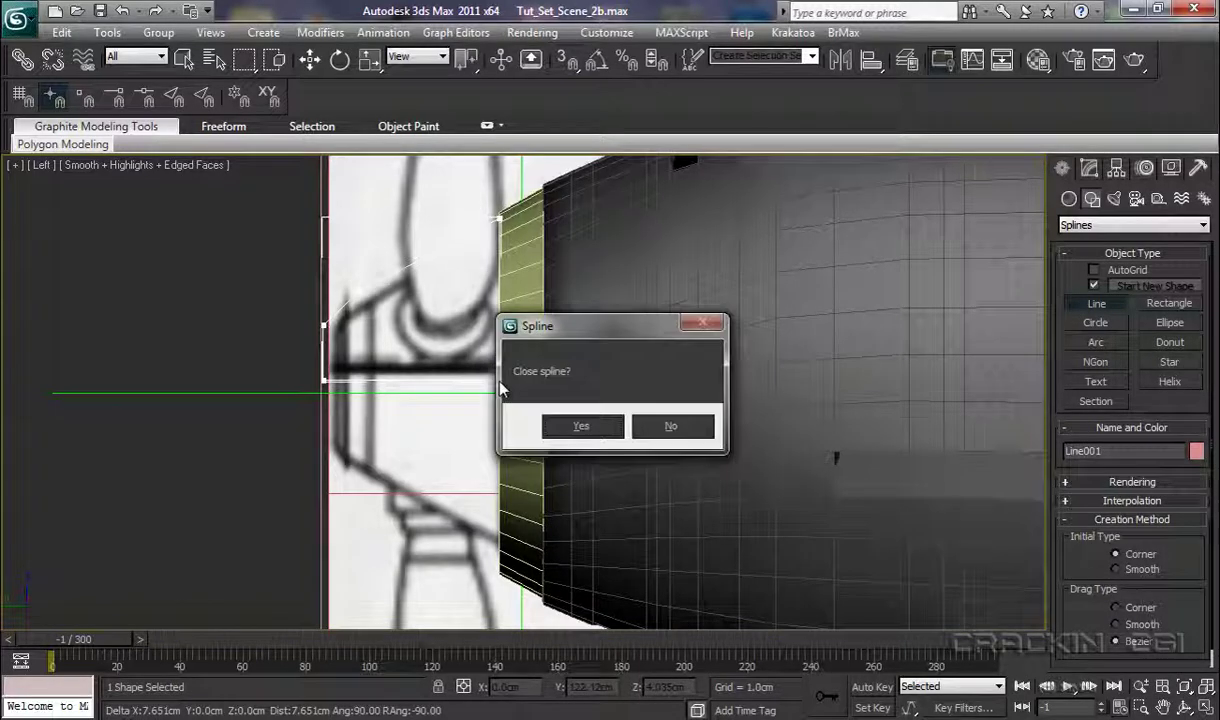
click(562, 426)
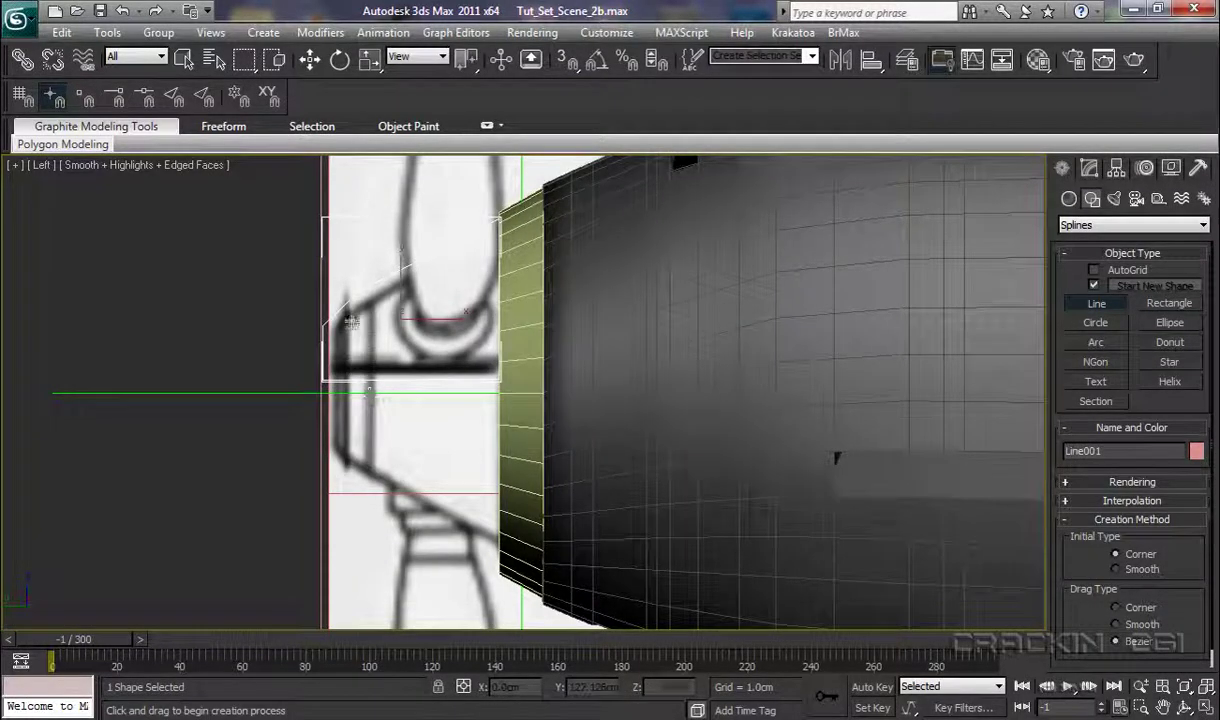
Step: Convert the new spinner profile line to an editable spline
right_click(335, 316)
right_click(330, 312)
mouse_move(420, 490)
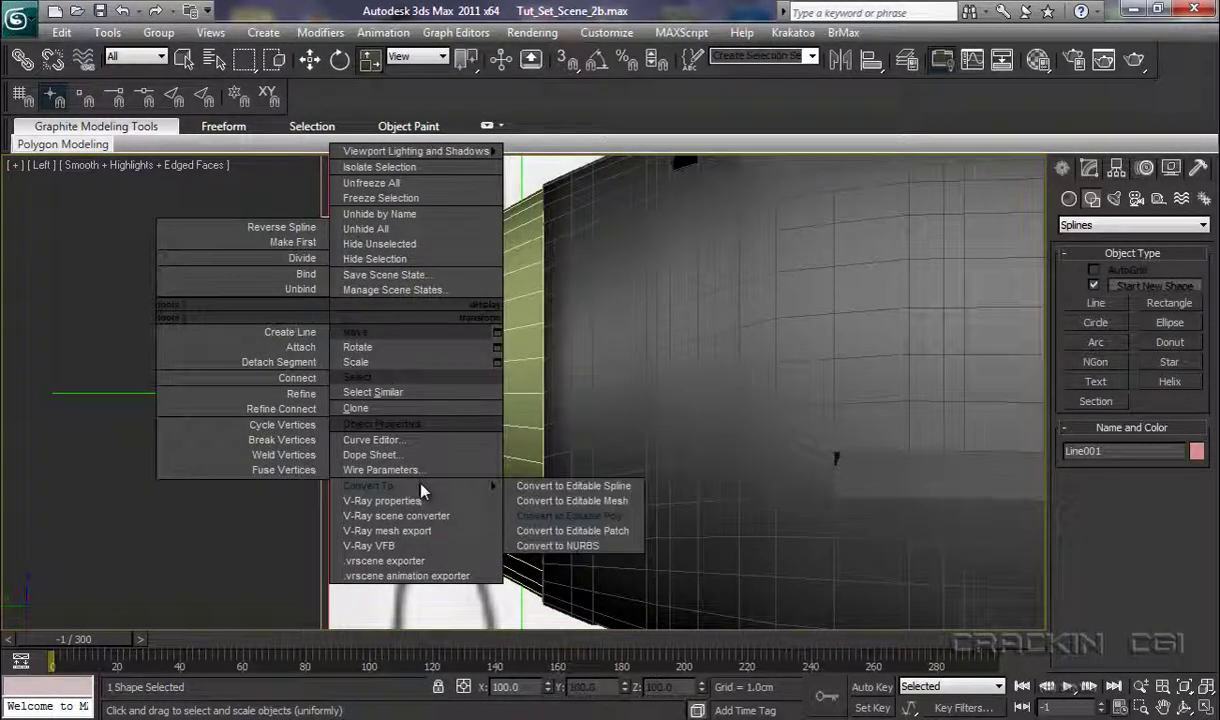
click(545, 482)
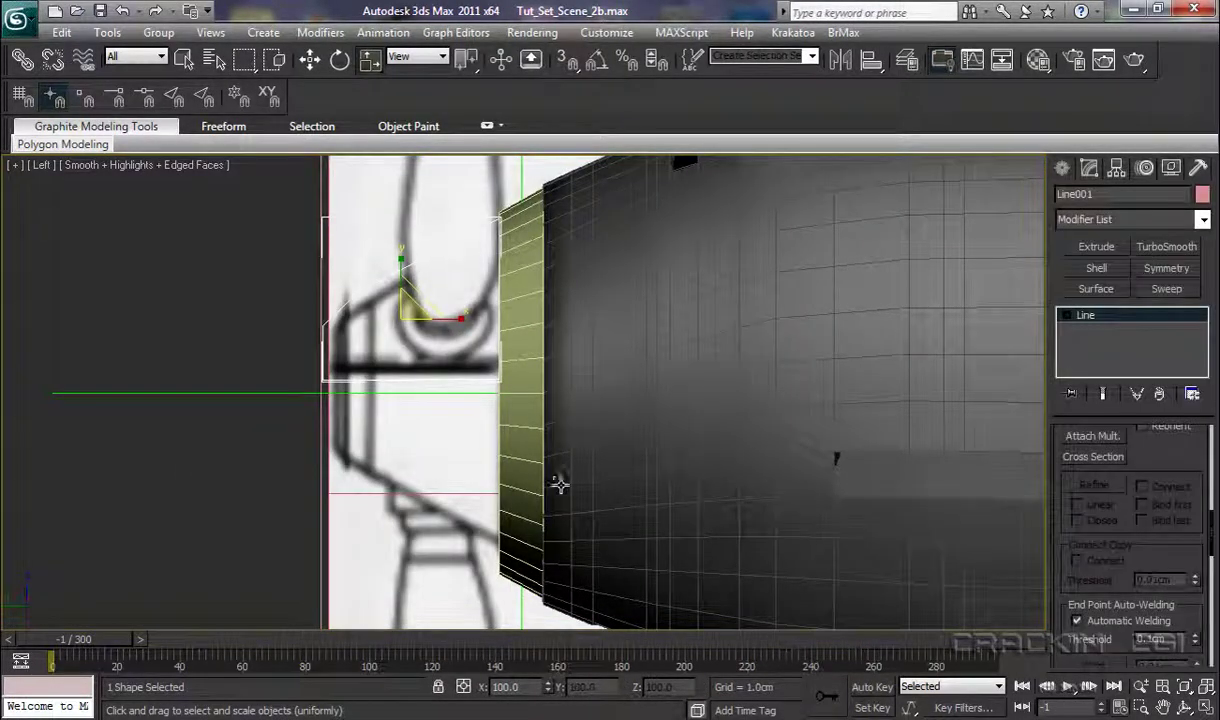
Step: Refine the profile at vertex level with one extra point on the slanted nose segment and one near each end of the vertical front segment
click(1065, 315)
click(1101, 331)
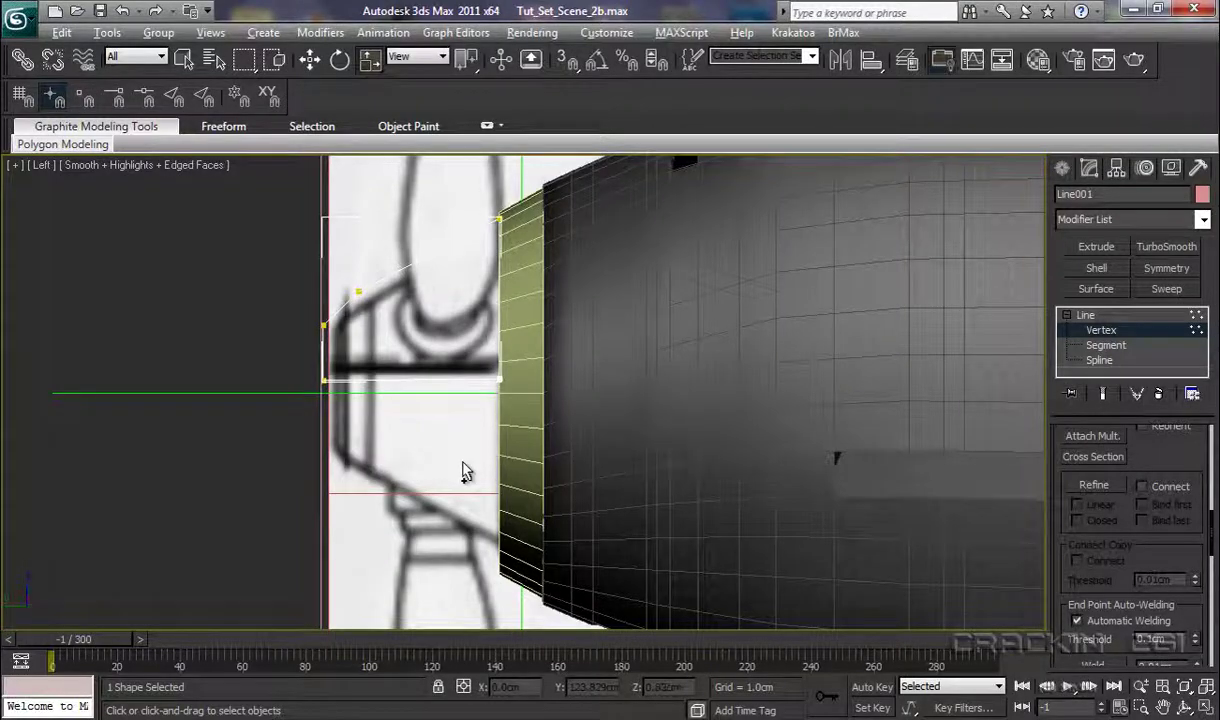
scroll(468, 458, up, 5)
middle_drag(478, 424, 732, 594)
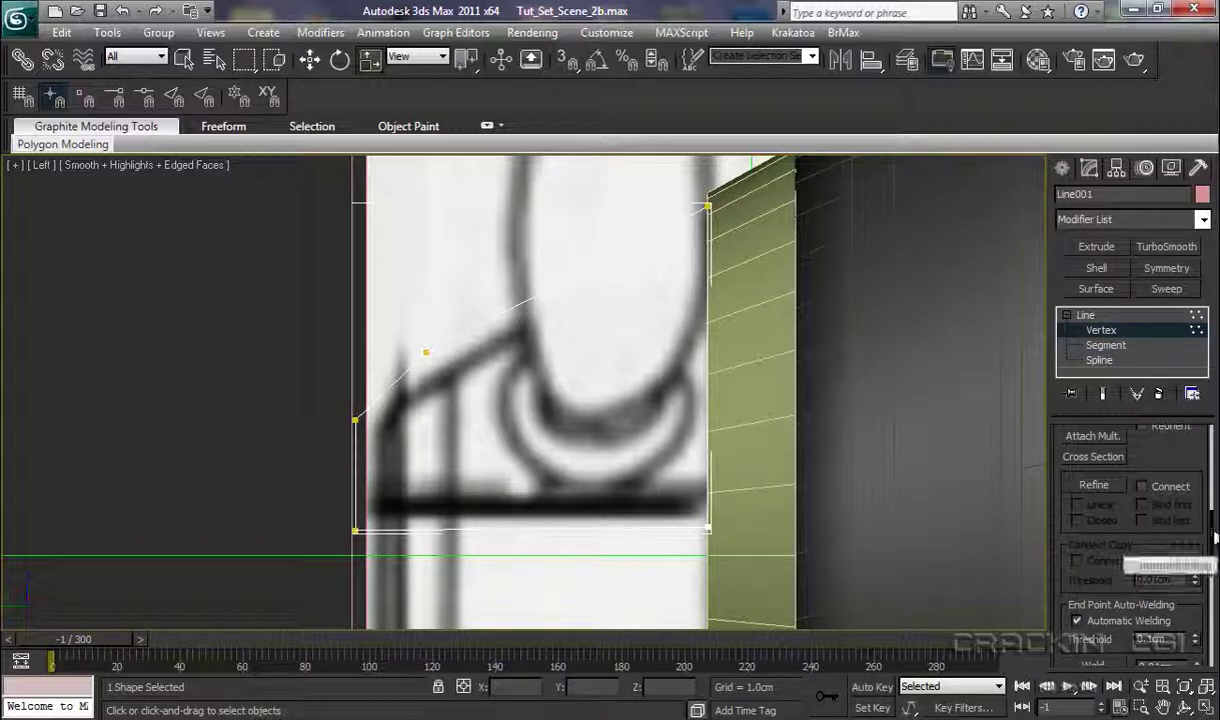
click(1097, 487)
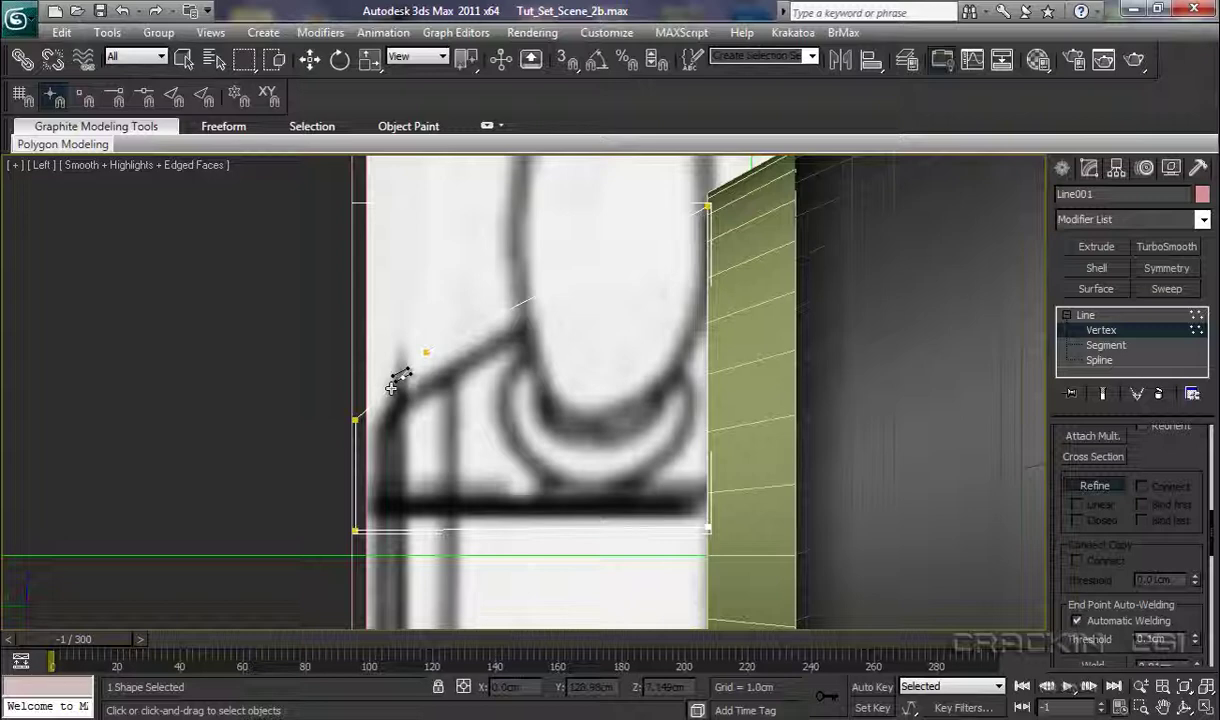
click(391, 388)
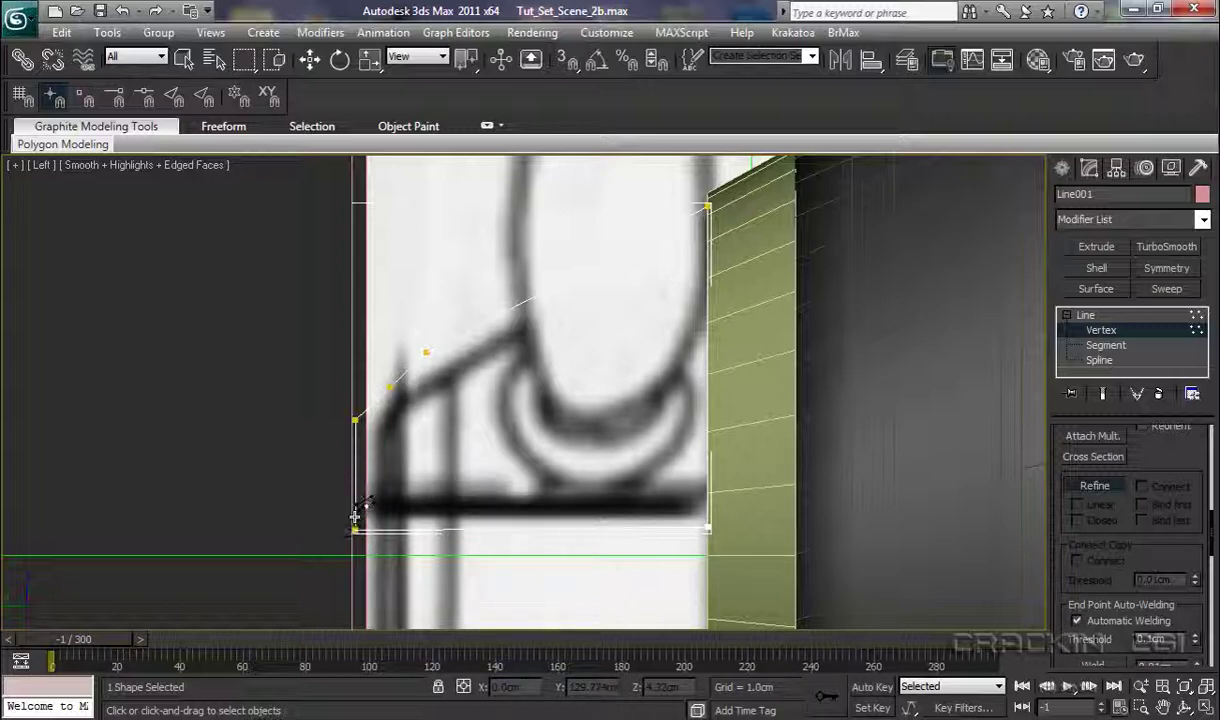
click(355, 516)
scroll(482, 488, up, 3)
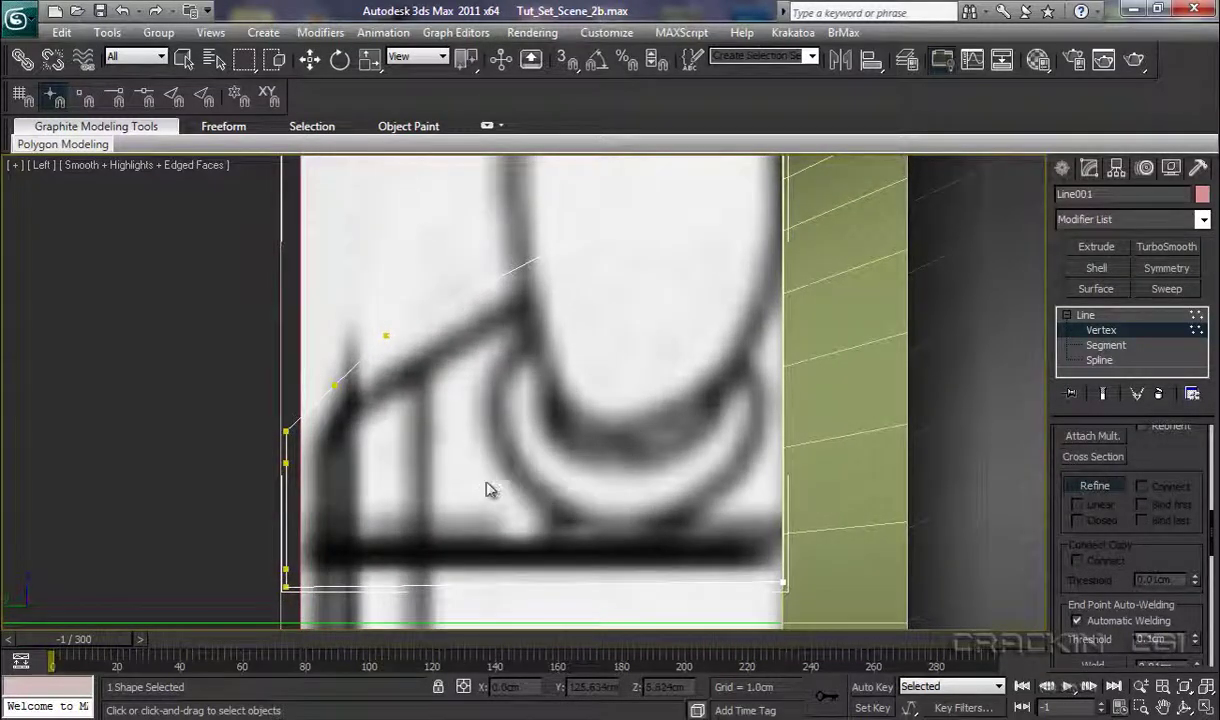
click(184, 58)
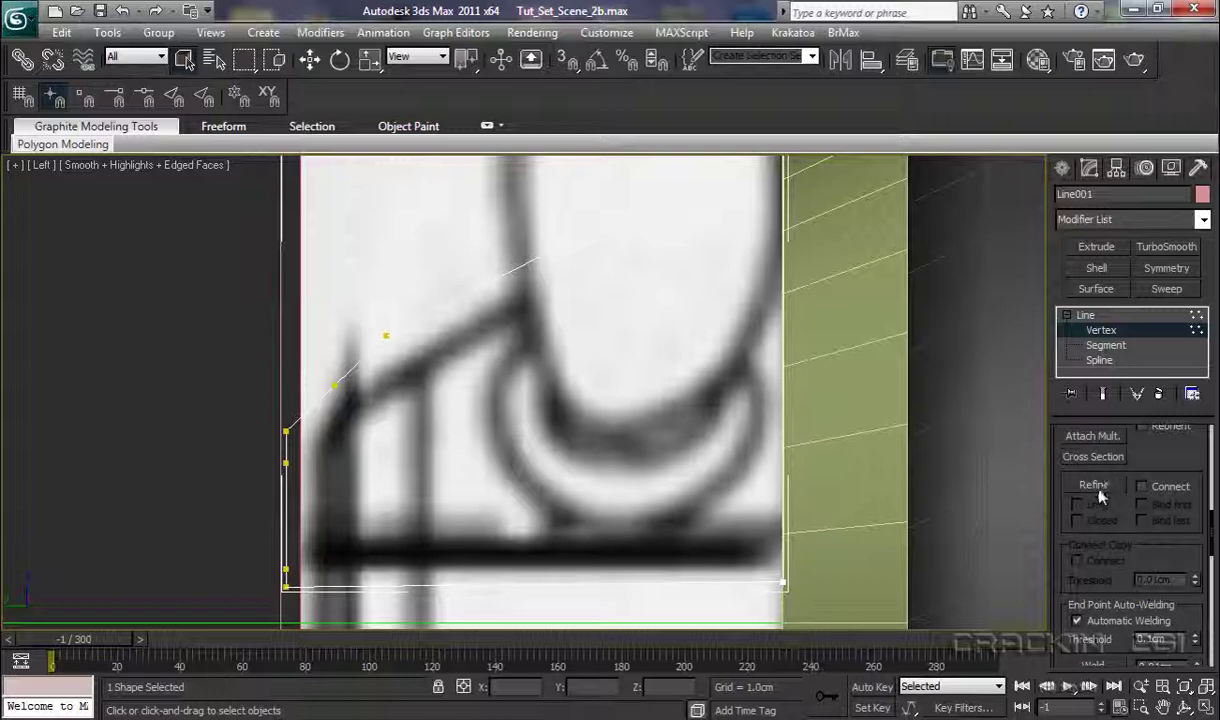
Step: Change the type of the vertex added on the slanted nose segment, and move it up to Z about 7.3 cm and slightly forward
click(336, 385)
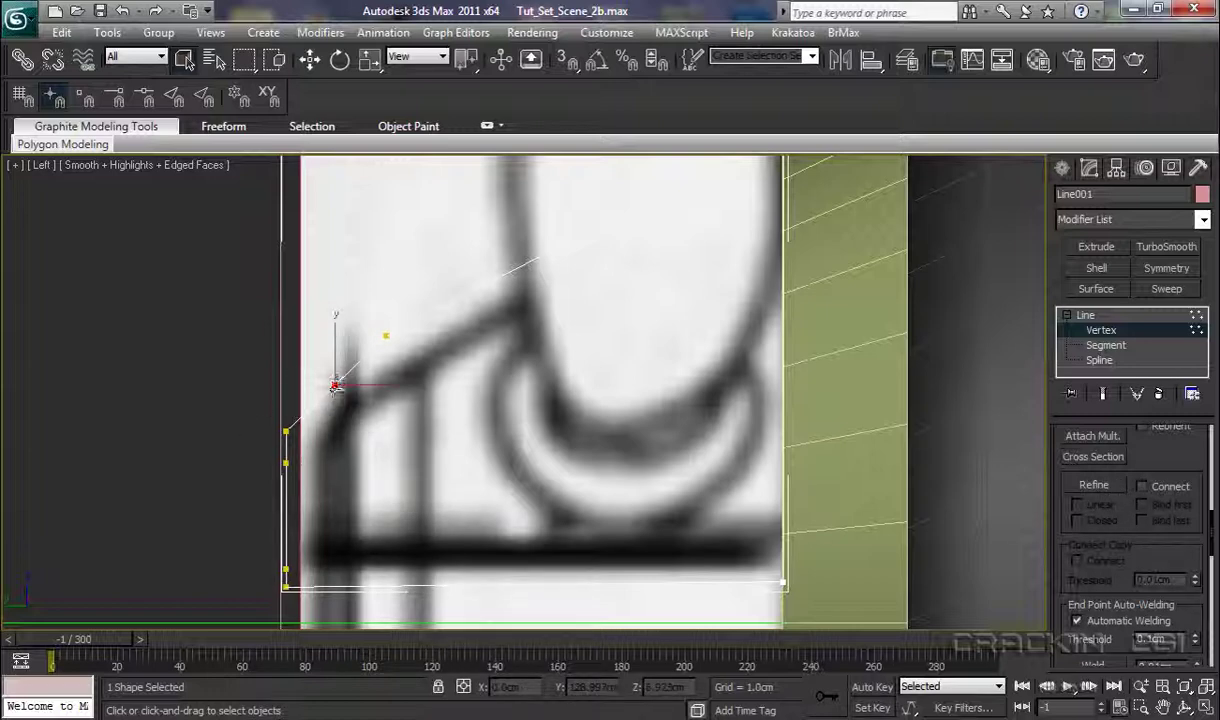
right_click(315, 369)
click(307, 295)
key(w)
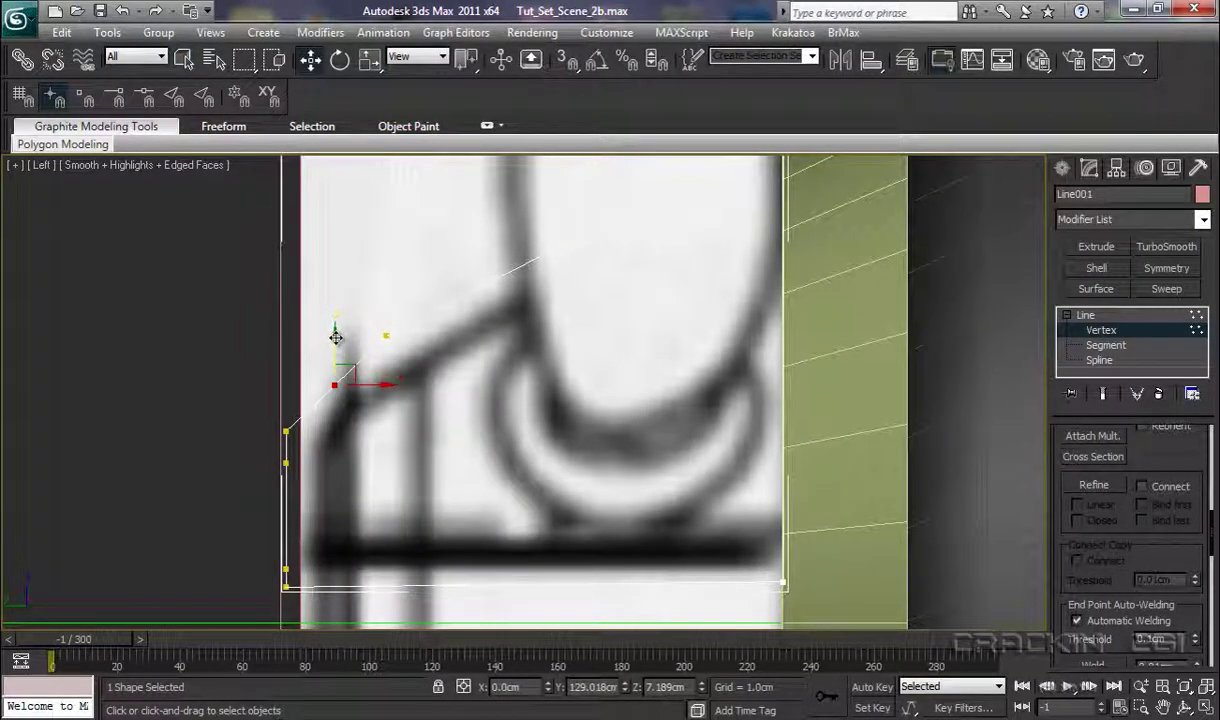
drag(336, 336, 336, 328)
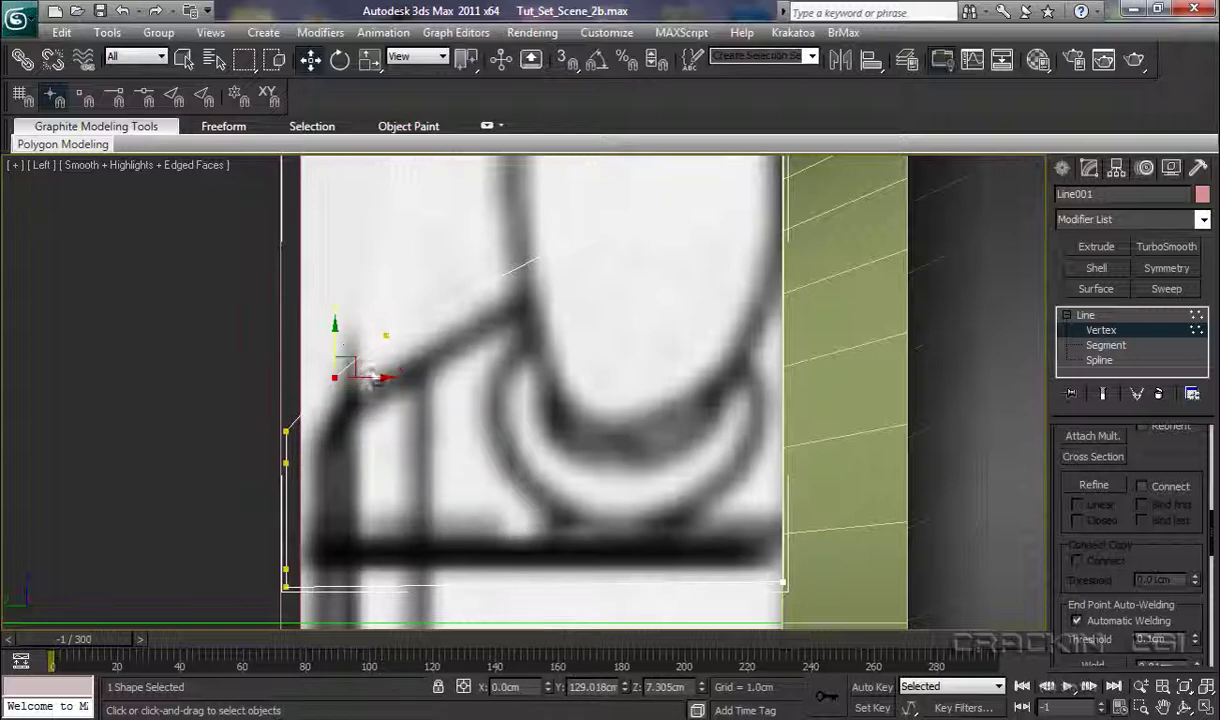
drag(379, 377, 356, 377)
Step: Make the profile's upper front corner vertex a Bezier Corner and pull its upper handle vertical to round the nose edge
click(286, 432)
right_click(286, 438)
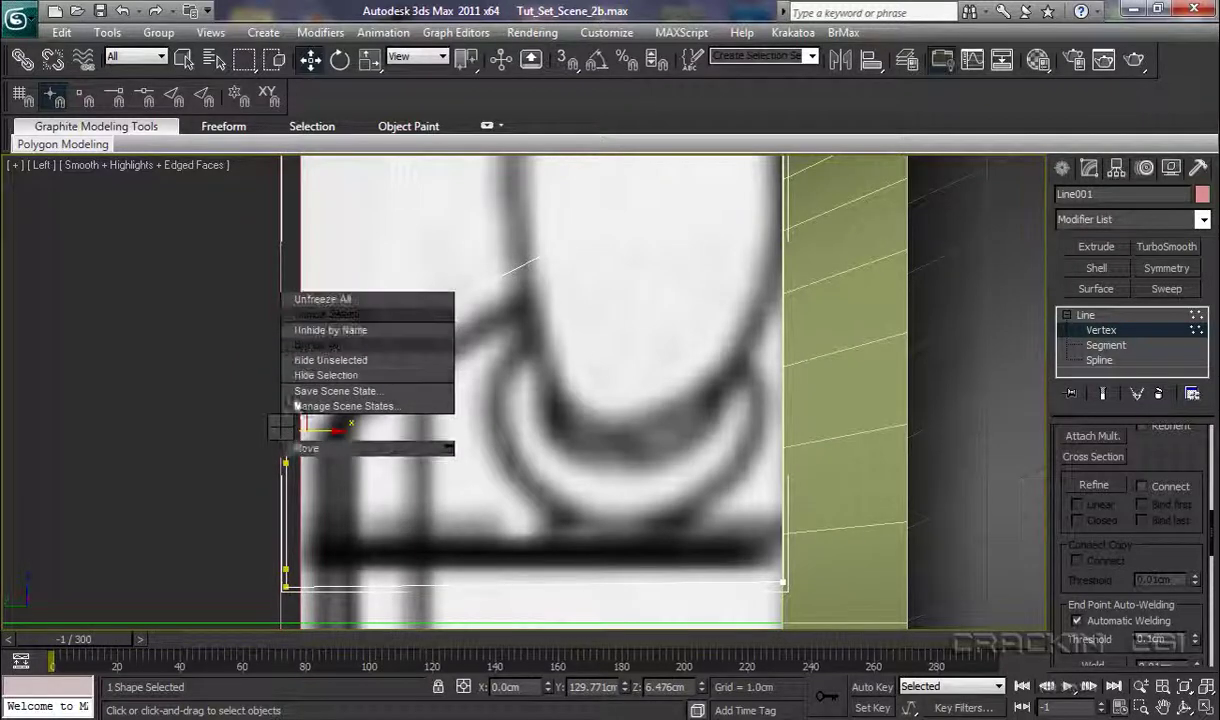
click(250, 287)
scroll(354, 455, up, 4)
middle_drag(336, 486, 509, 455)
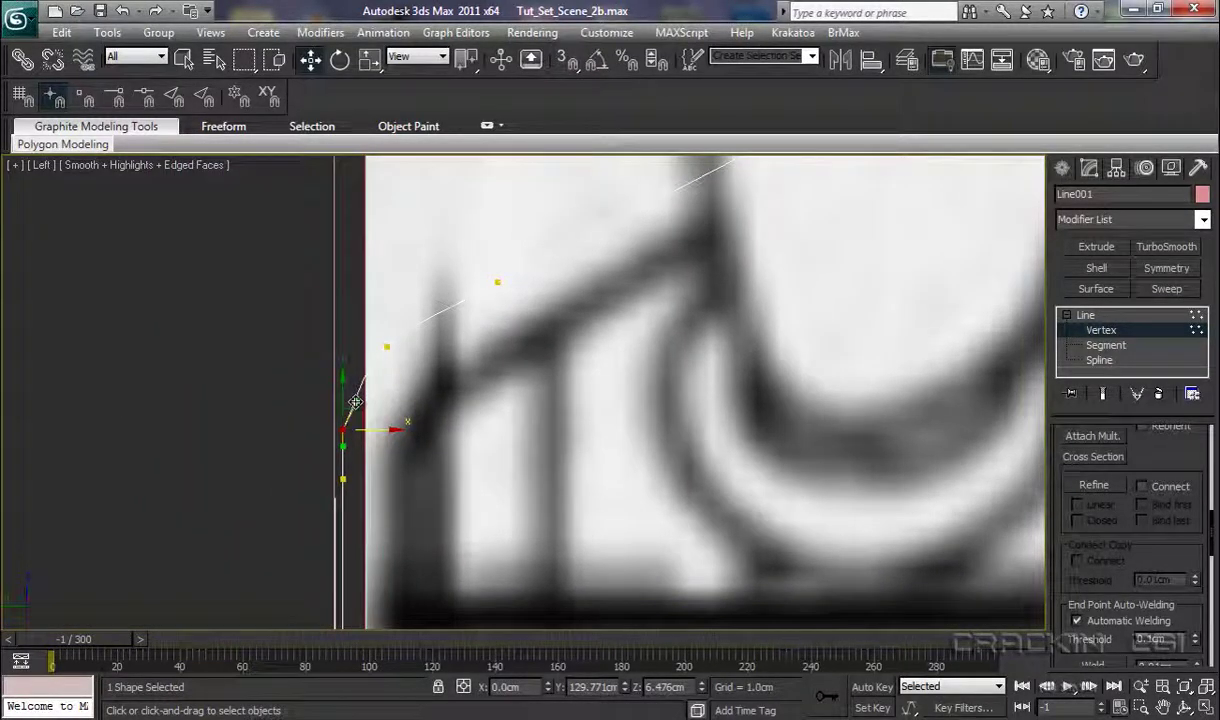
drag(355, 402, 341, 381)
Step: Move the vertex just below the rounded front corner upward along the front edge, closer to the corner
middle_drag(455, 488, 457, 351)
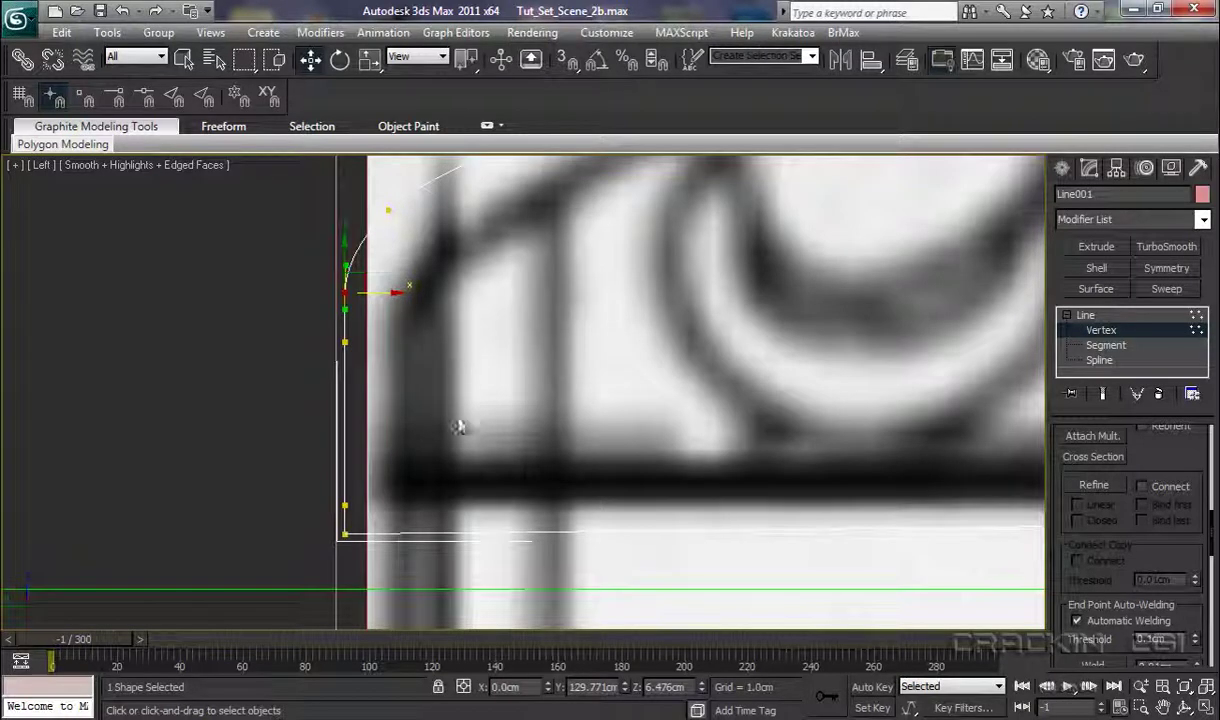
click(346, 342)
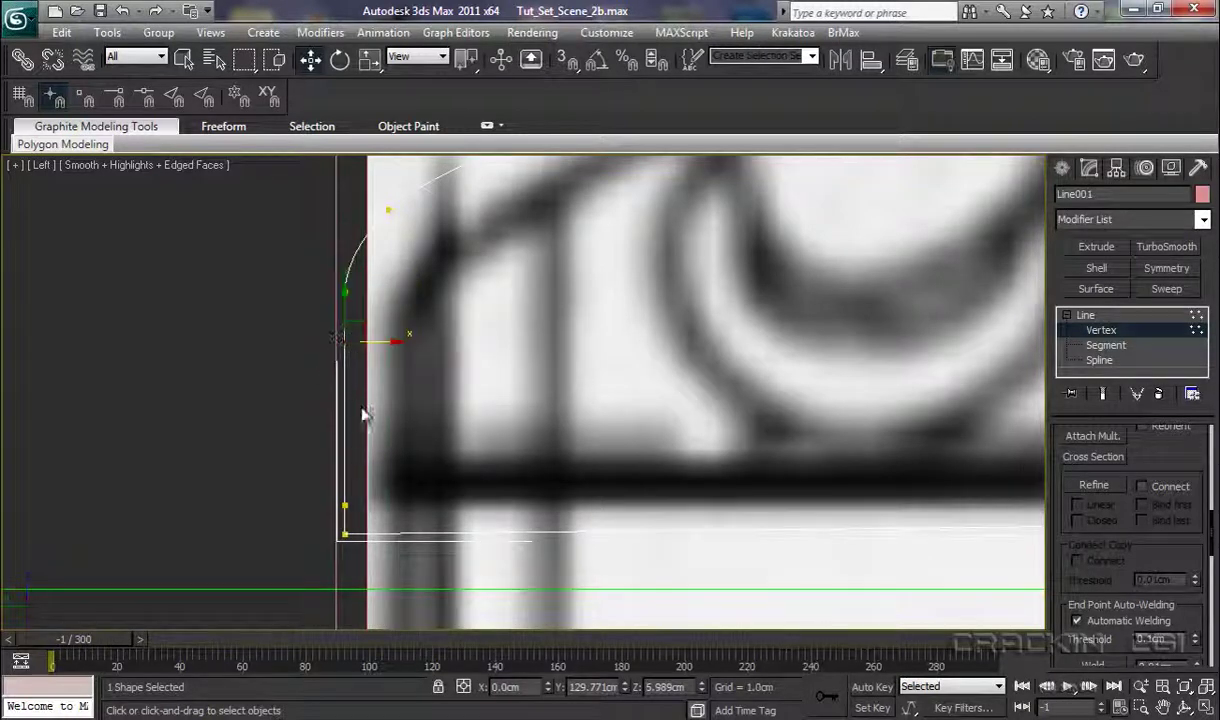
click(365, 350)
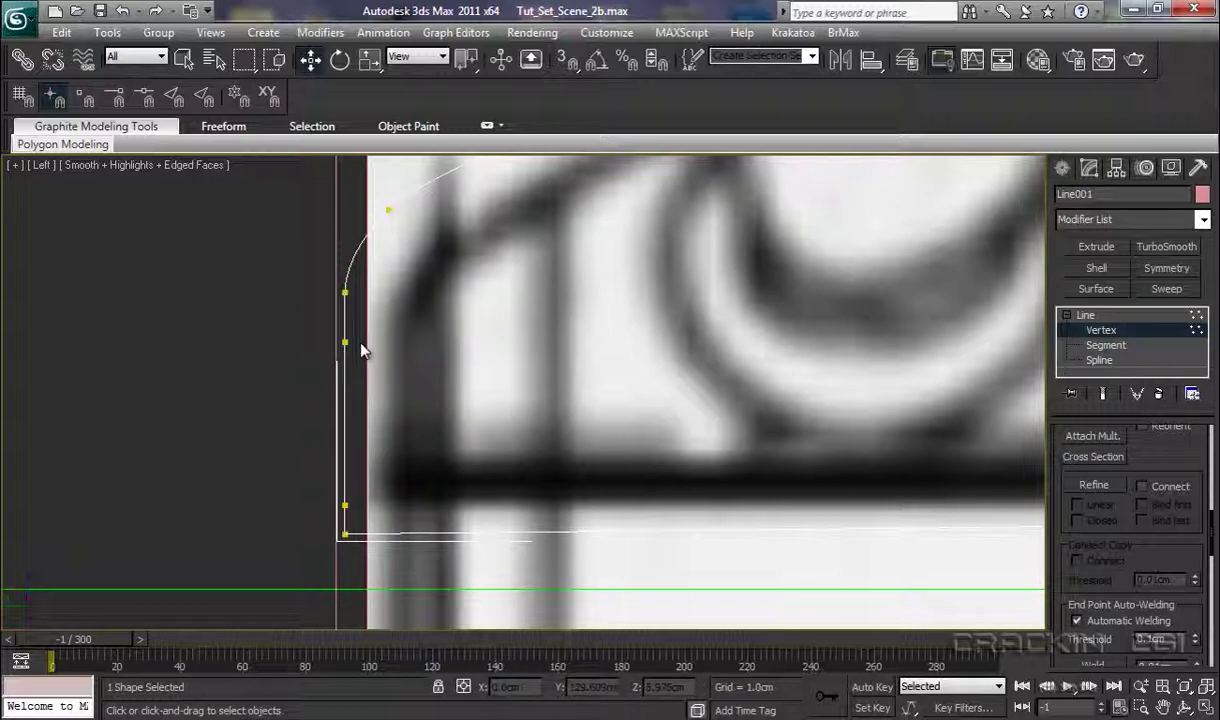
click(345, 342)
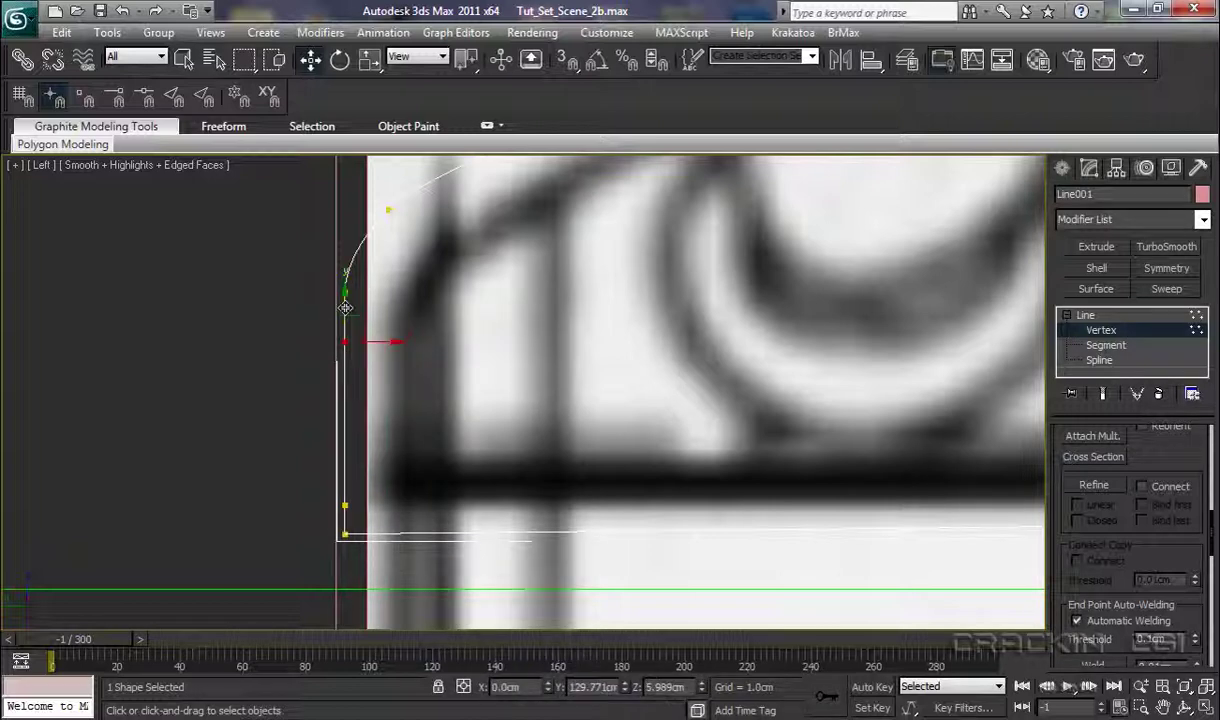
drag(345, 300, 344, 271)
Step: Refine another vertex on the upper front edge and move it inward and slightly up, to about Y 129.47 cm and Z 5.95 cm
click(1089, 486)
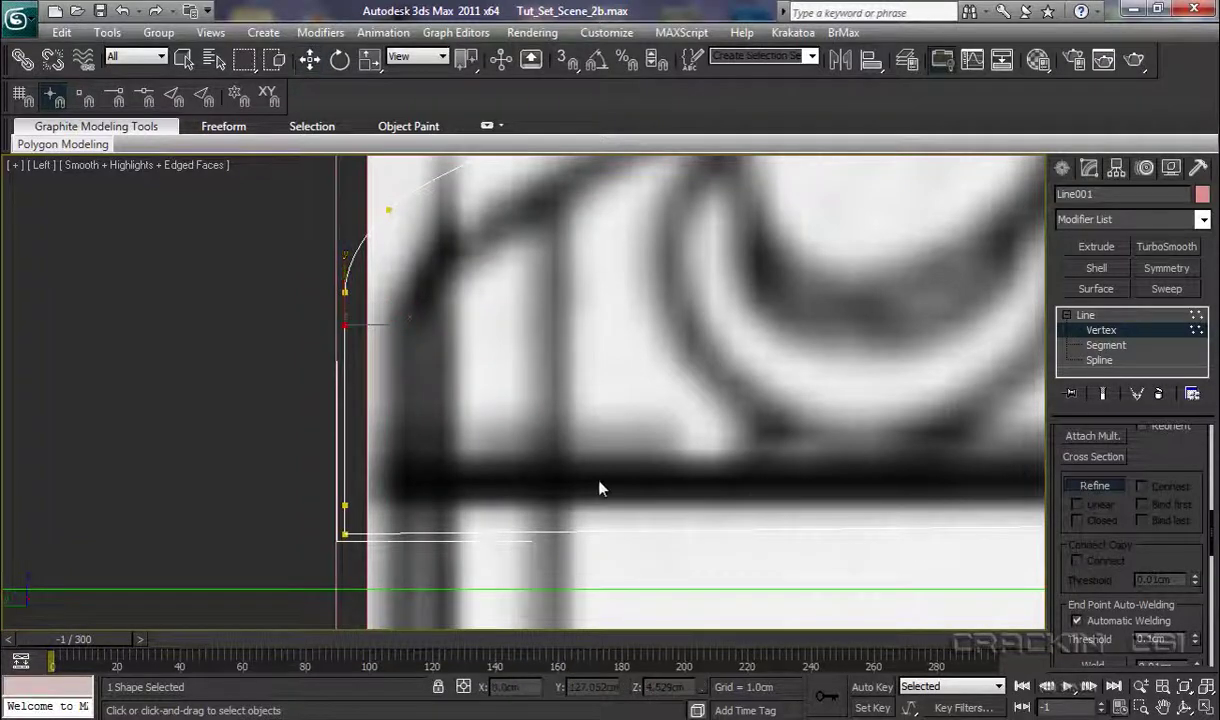
click(345, 357)
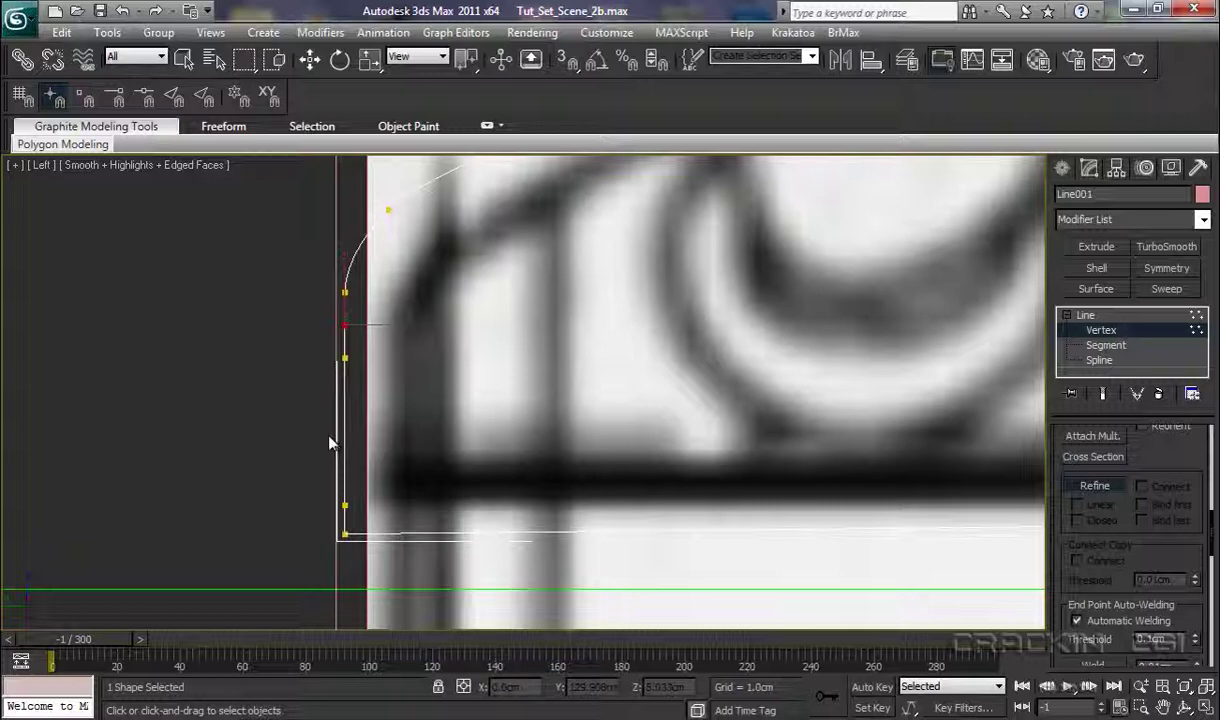
right_click(319, 425)
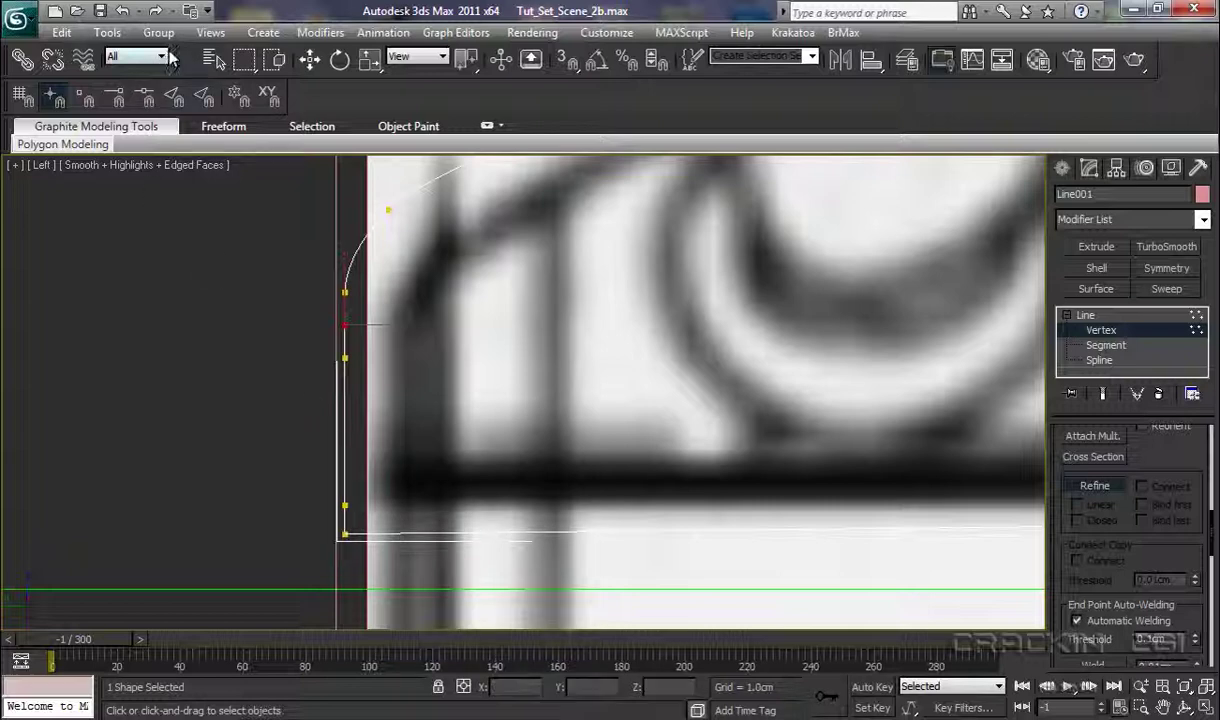
click(344, 357)
key(w)
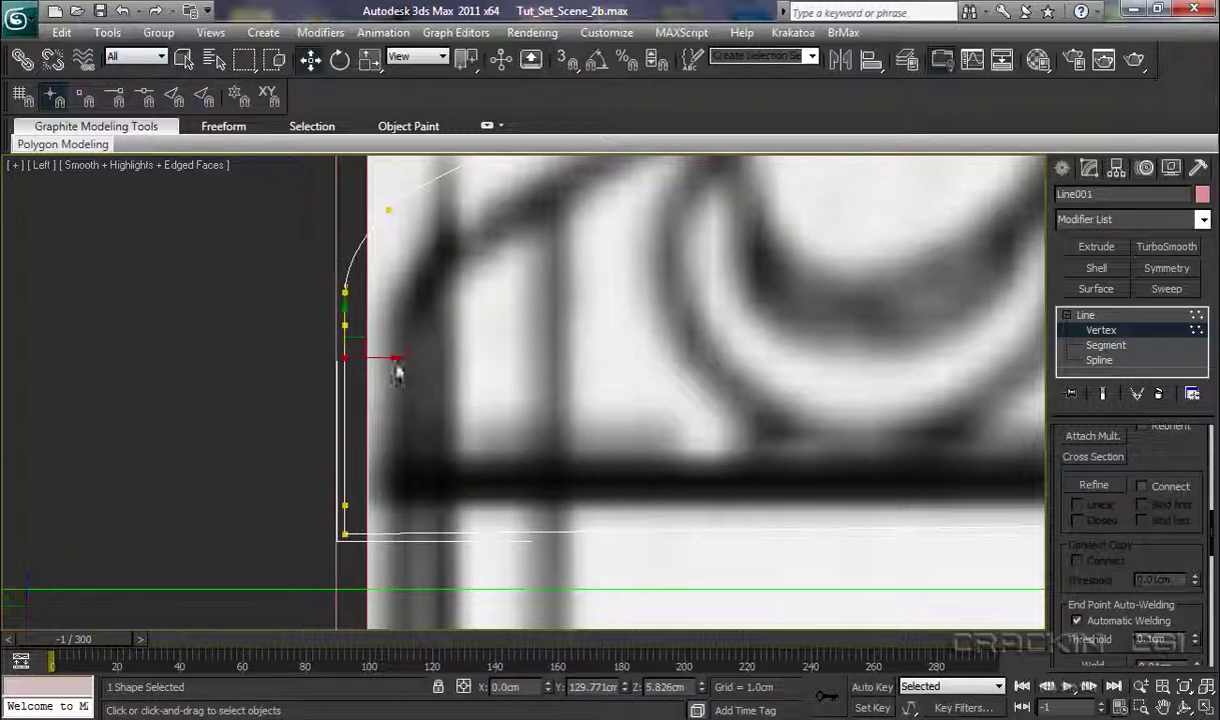
mouse_move(388, 357)
mouse_down()
mouse_move(431, 355)
mouse_move(405, 354)
mouse_up()
drag(375, 307, 376, 298)
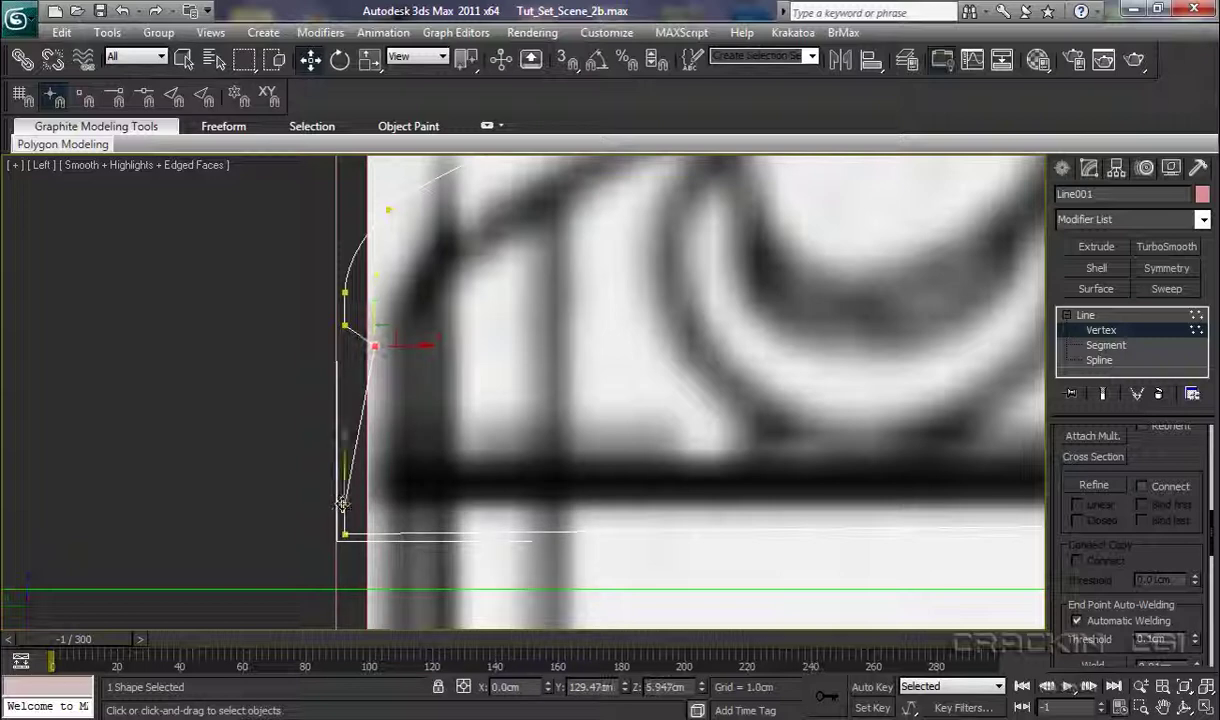
Step: Move the lower front-edge vertex inward in line with the recessed vertex above, and refine three more vertices along the recessed edge between them
click(343, 504)
drag(392, 507, 421, 509)
click(1100, 487)
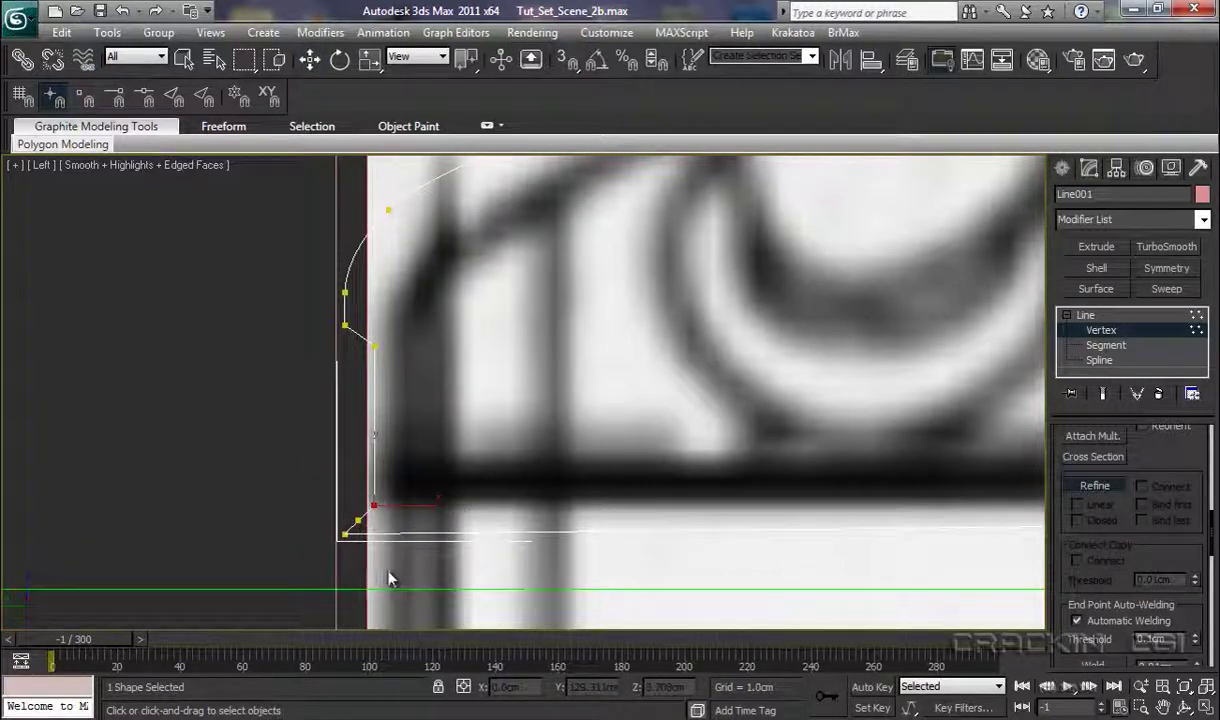
click(375, 390)
click(374, 426)
click(374, 460)
key(w)
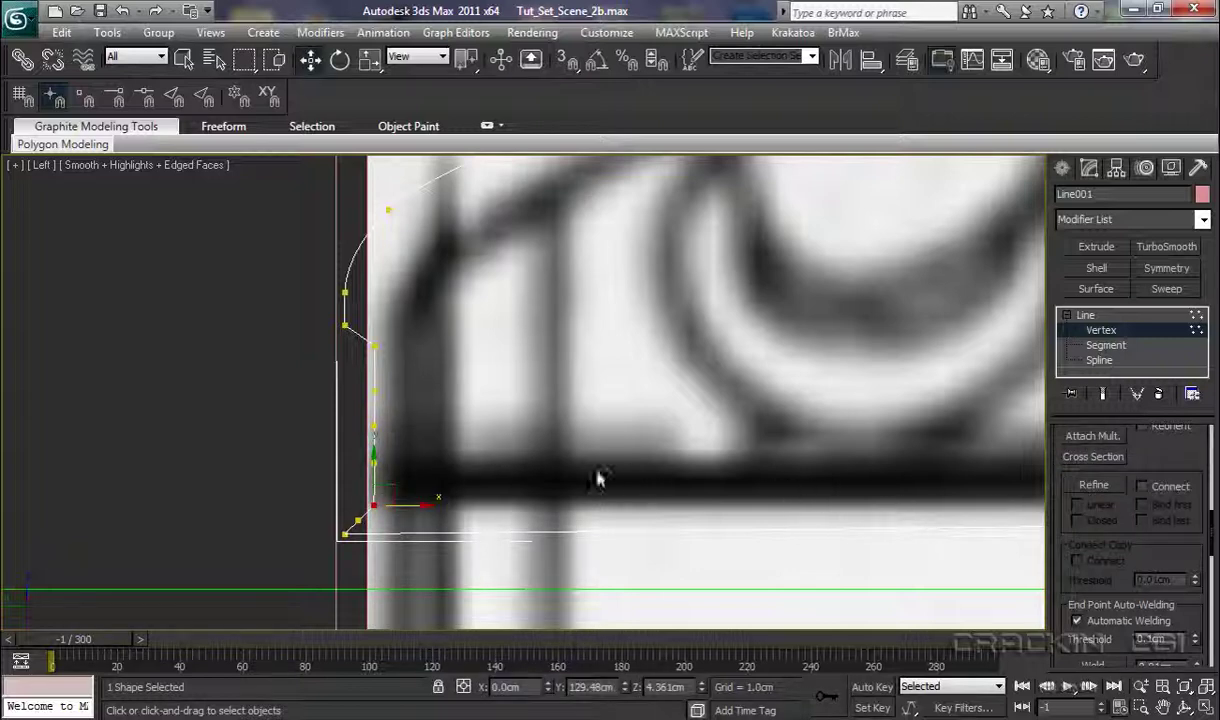
Step: Move the middle and lower refined vertices forward and upward to form a small raised step, with its lower corner at Y 129.625 cm, Z 5.101 cm
click(374, 427)
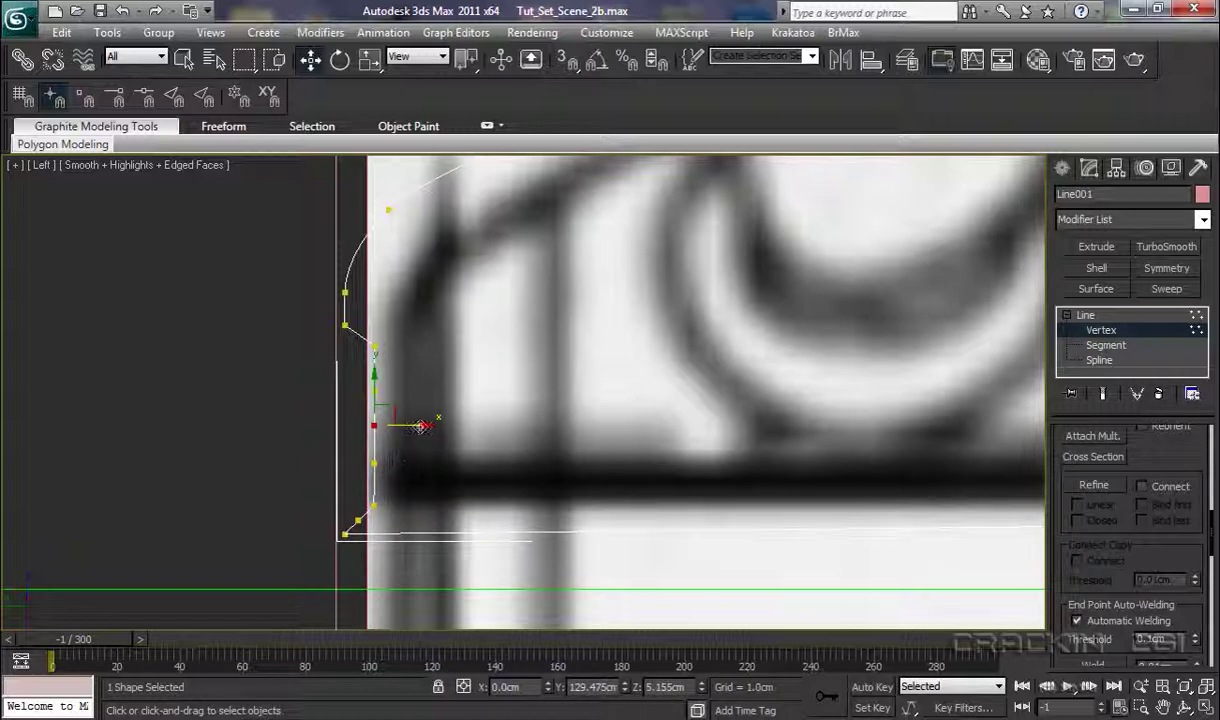
drag(403, 422, 358, 345)
drag(373, 467, 371, 400)
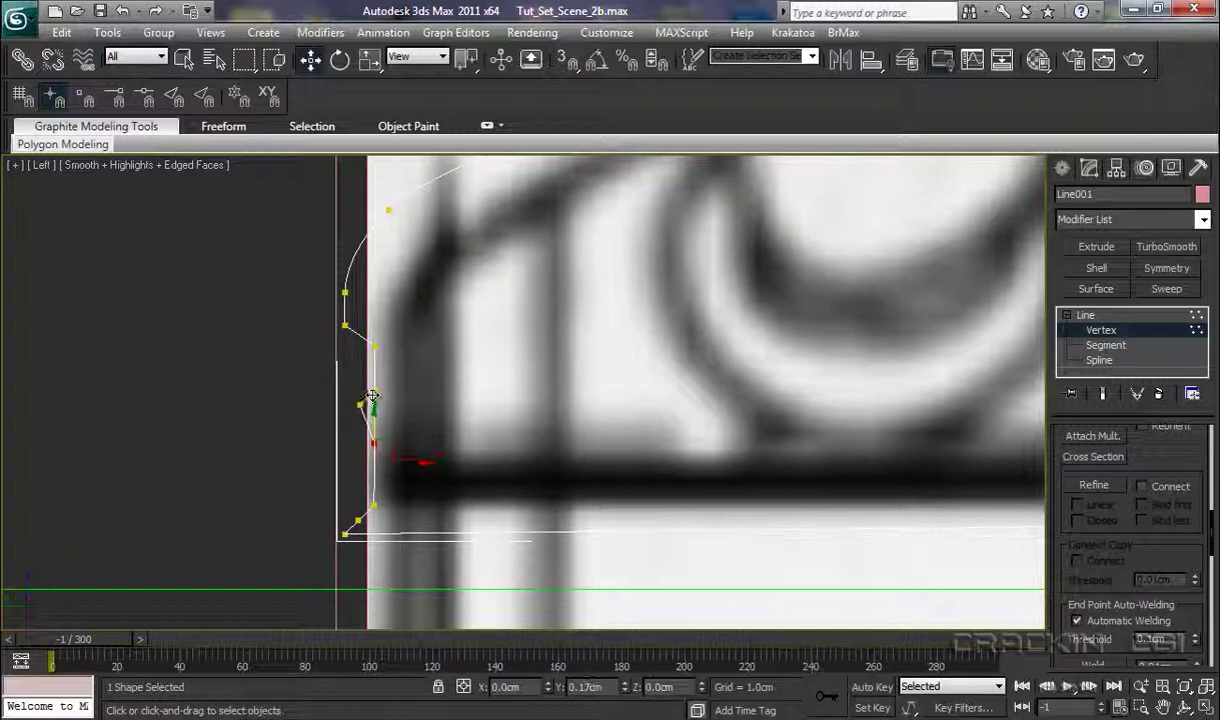
click(372, 440)
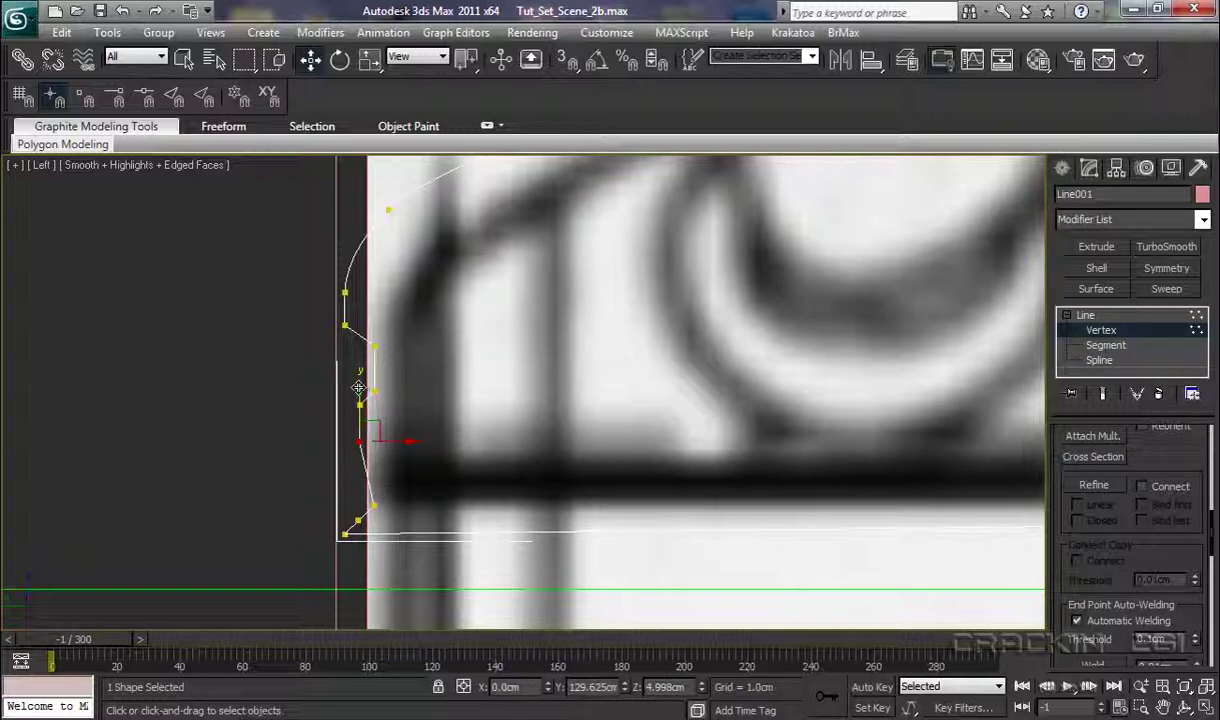
drag(358, 384, 358, 375)
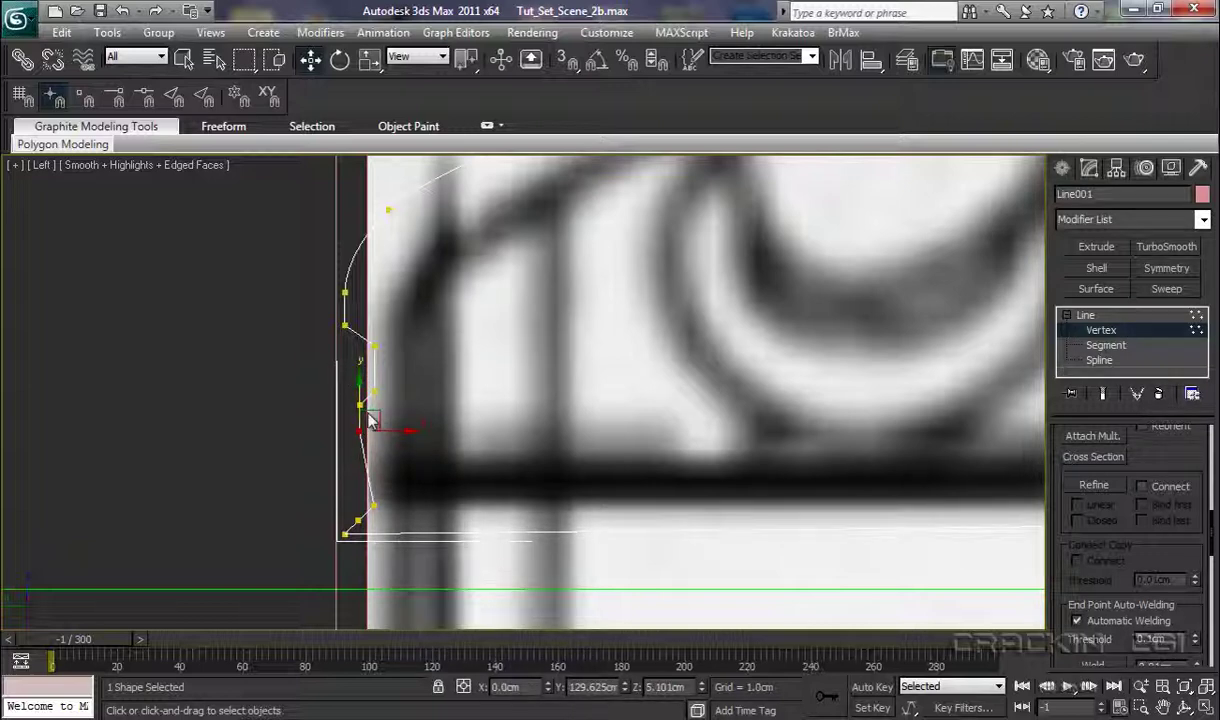
Step: Raise the lower recess vertex to about Z 5.02 cm just below the small step, and move the vertex near the base inward beneath it
click(374, 505)
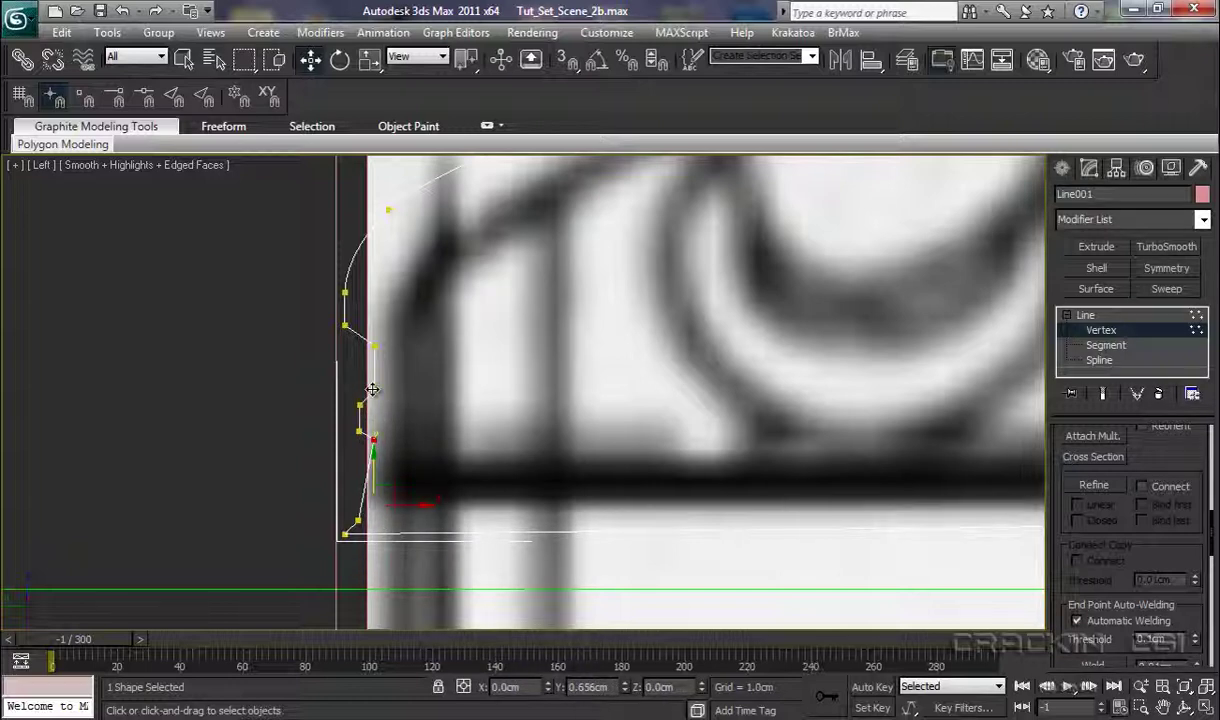
click(373, 440)
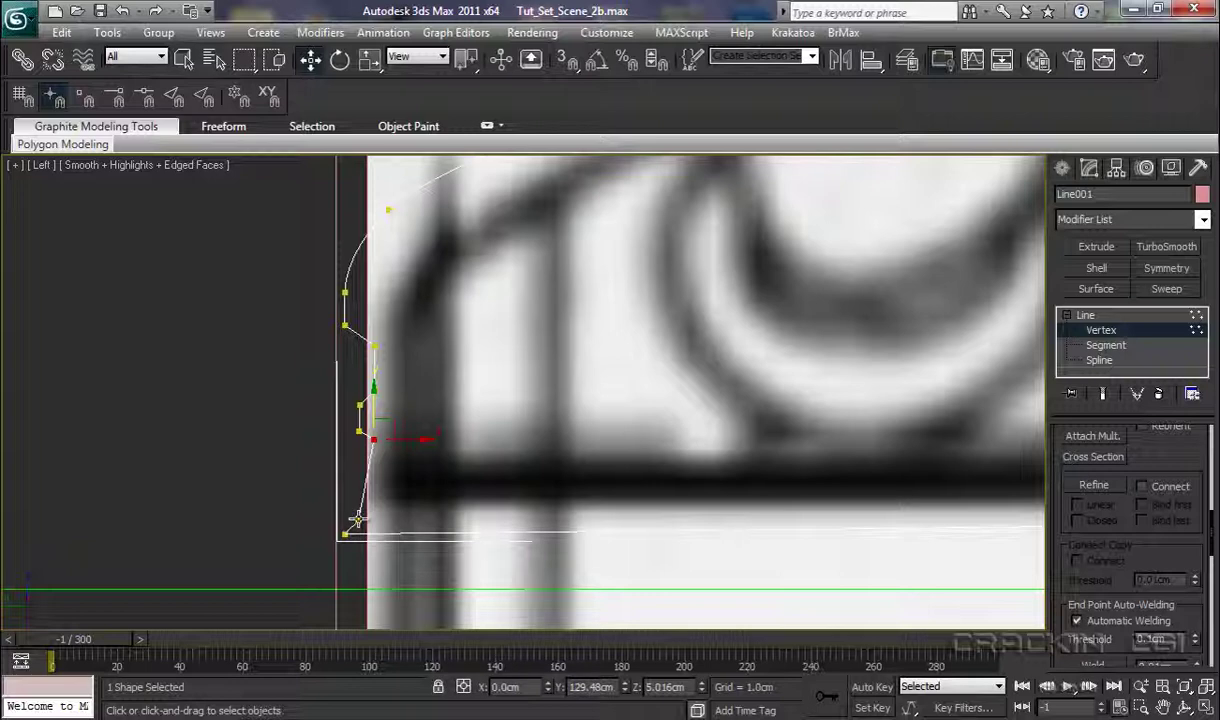
drag(357, 520, 418, 518)
drag(373, 468, 372, 456)
Step: Refine a vertex on the lowest slanted segment and move it forward and up to about Y 129.77 cm, Z 4.28 cm
click(1095, 487)
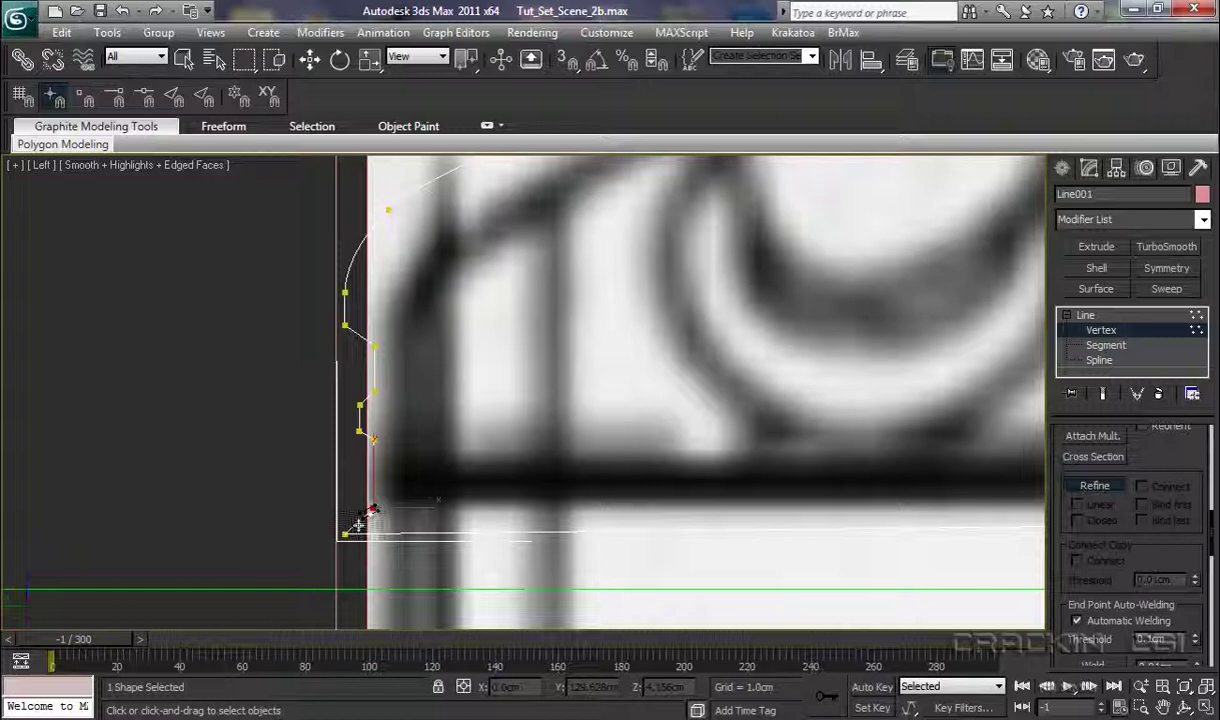
click(1094, 486)
click(358, 522)
drag(404, 522, 346, 470)
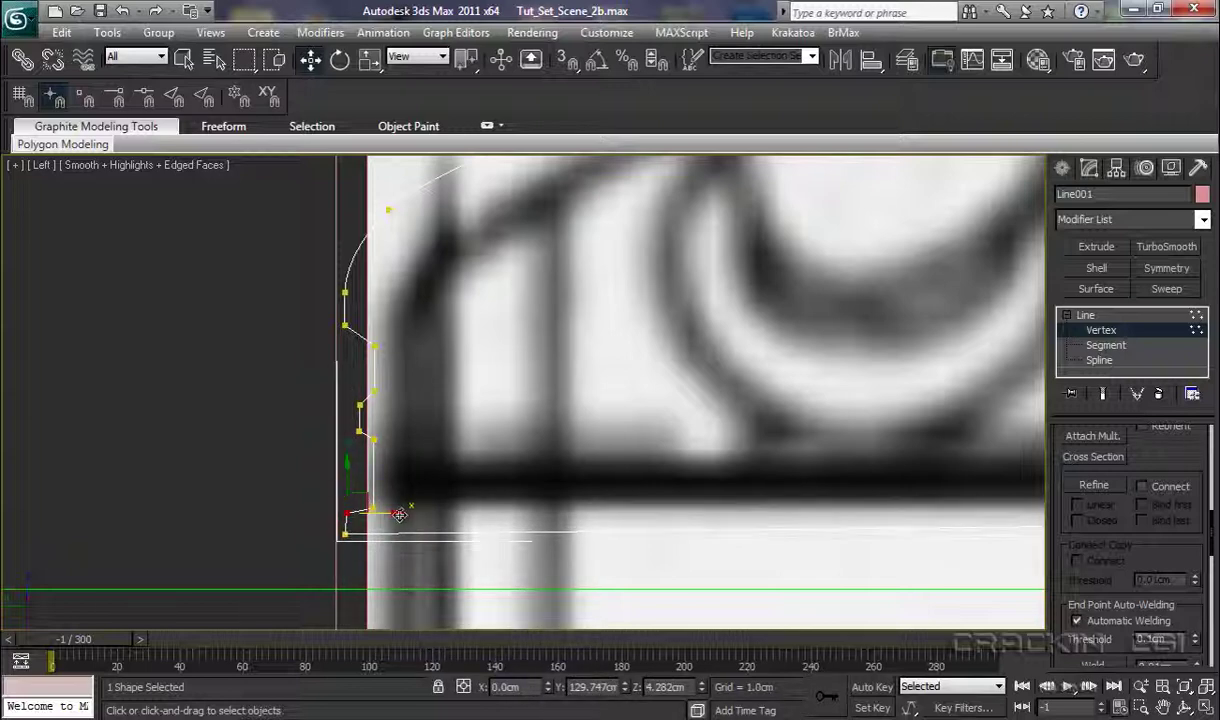
drag(399, 514, 402, 514)
Step: Apply a Lathe modifier to the finished profile line and set its direction to X
scroll(480, 487, down, 2)
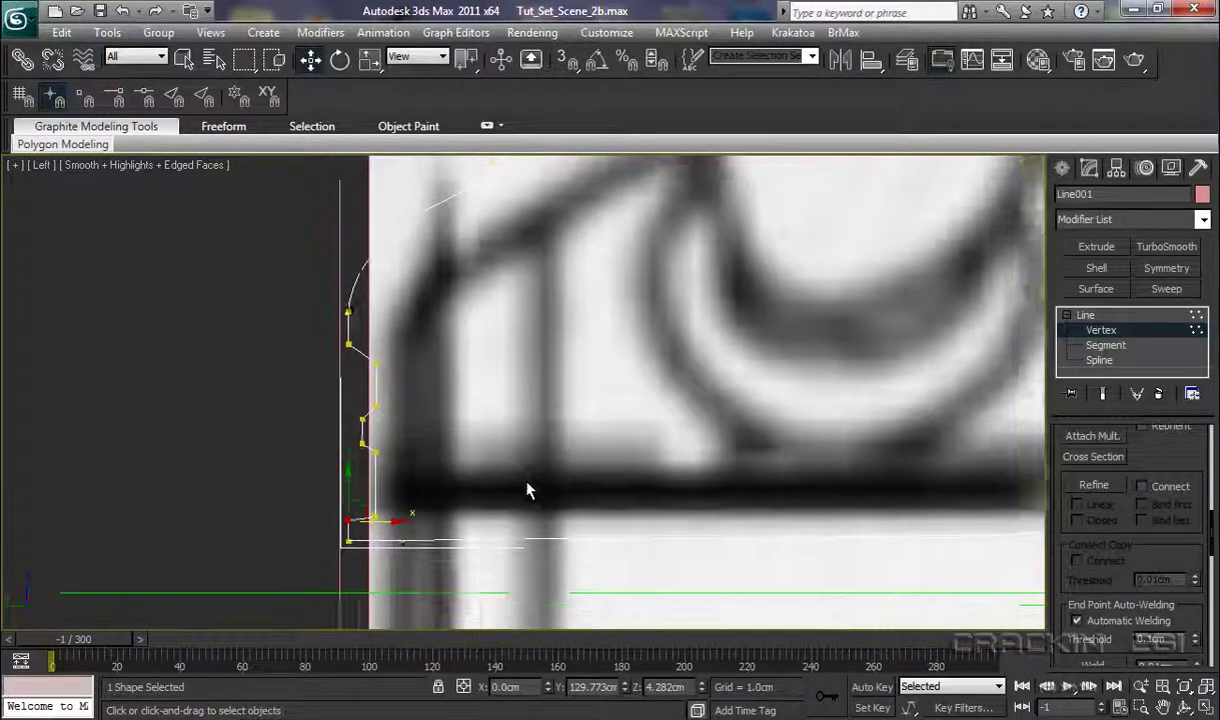
scroll(530, 502, down, 2)
middle_drag(692, 485, 547, 528)
scroll(564, 500, down, 3)
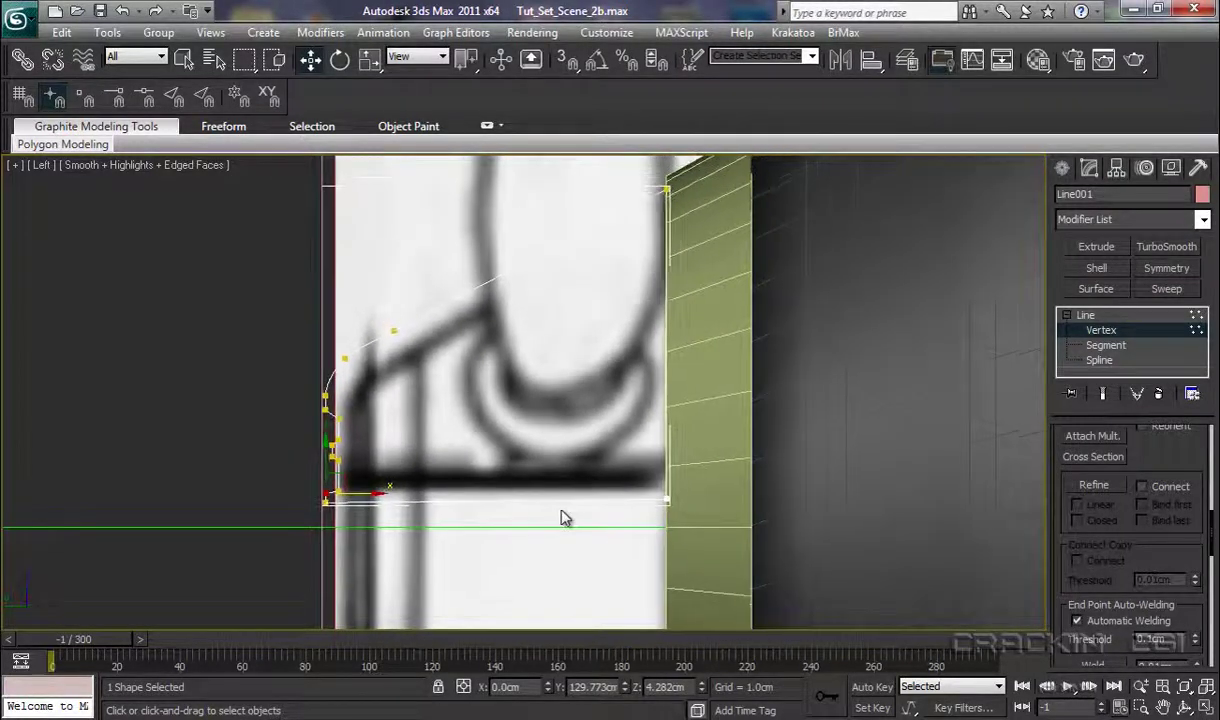
click(1088, 316)
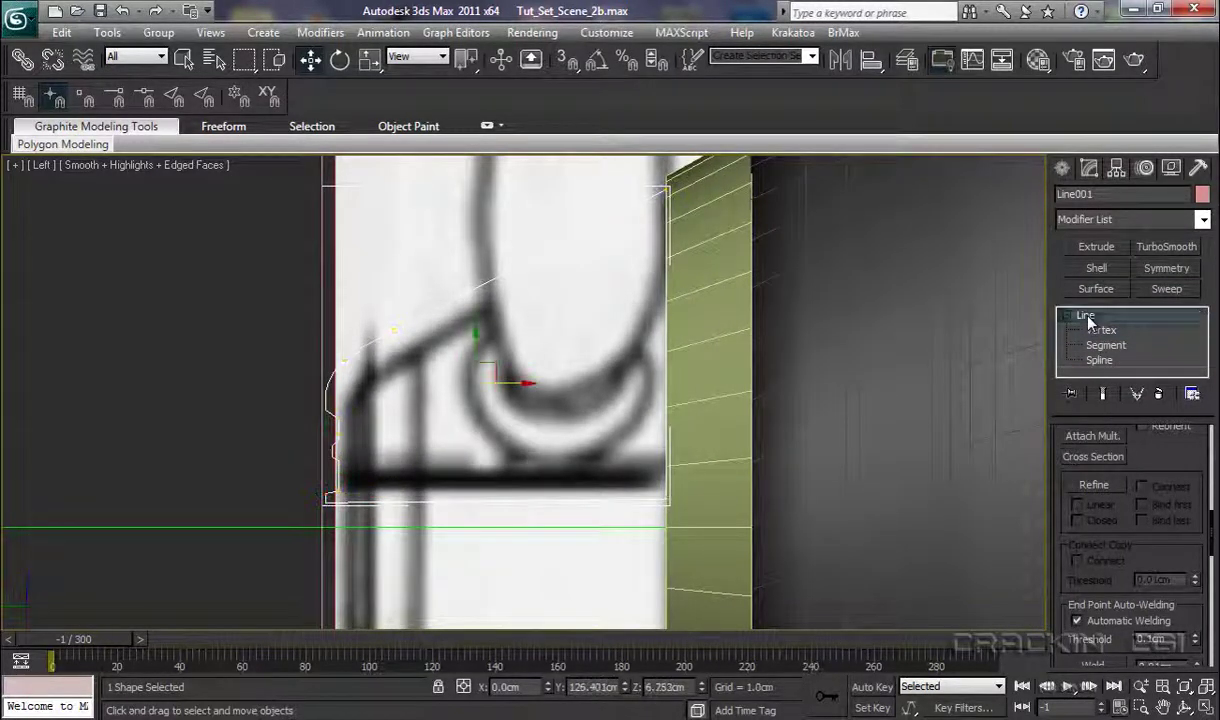
click(1204, 221)
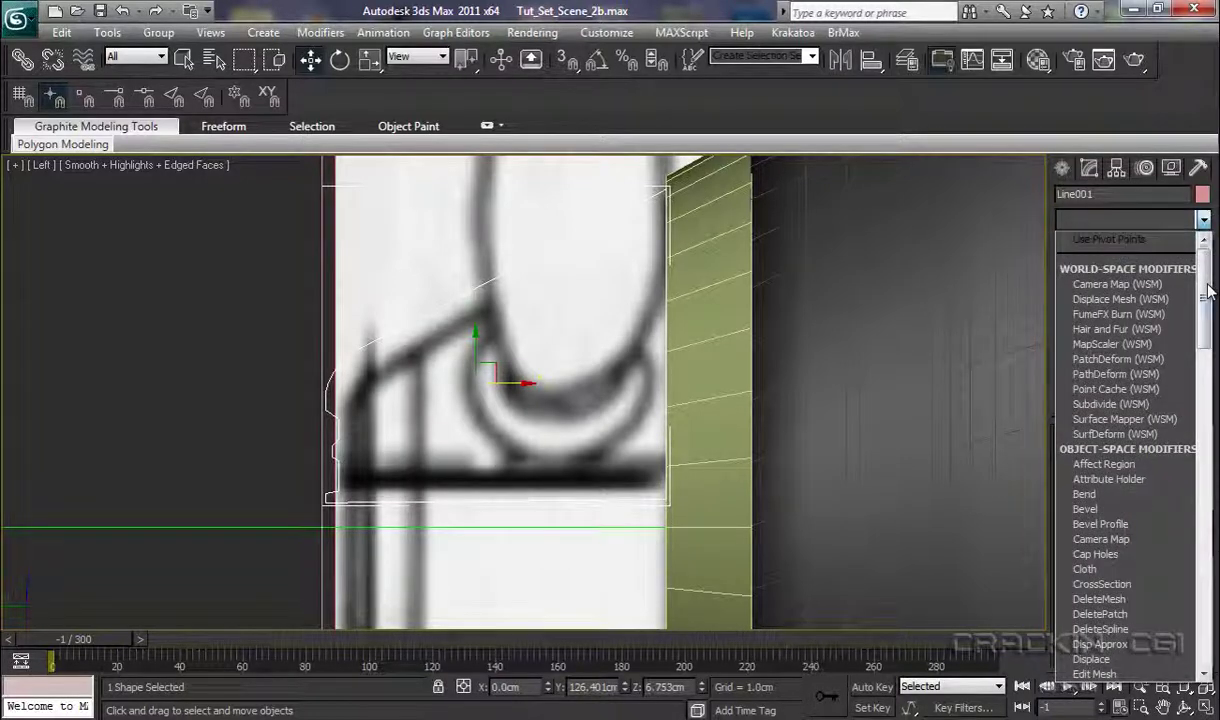
drag(1208, 290, 1214, 408)
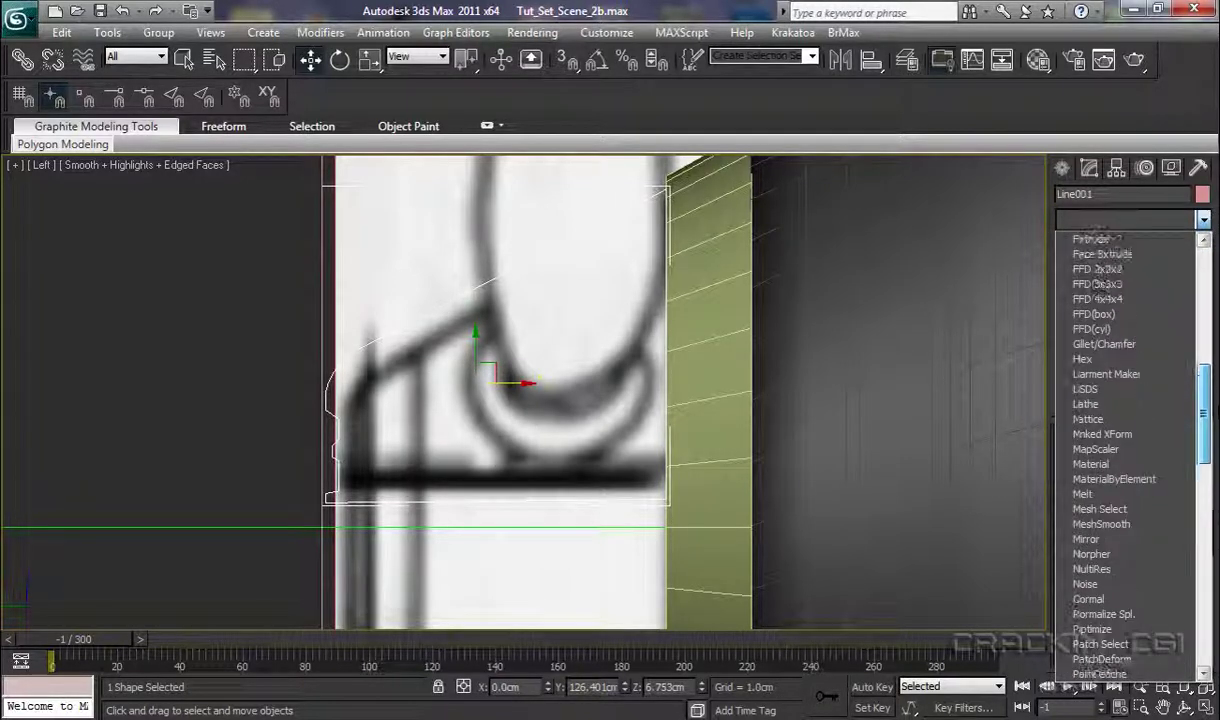
click(1086, 404)
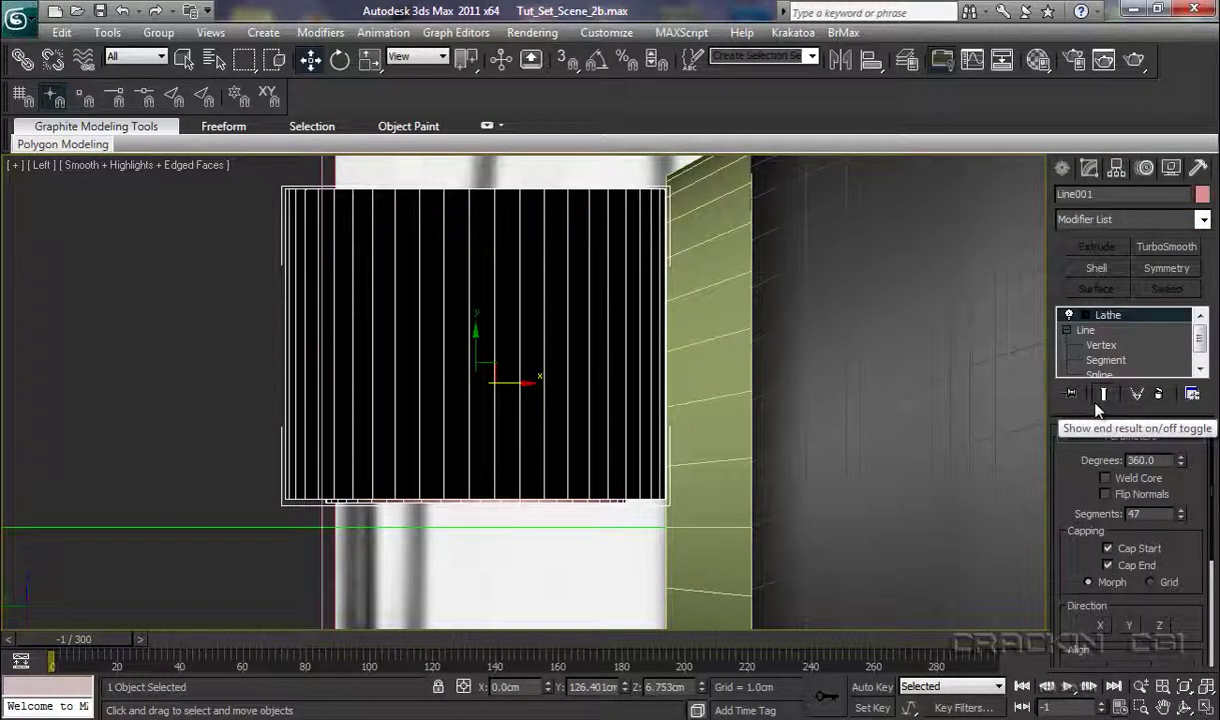
click(1103, 627)
Step: Move the Lathe axis down to about Z 3.56 cm so the spinner's rear edge meets the tapered cylinder
middle_drag(865, 488, 884, 440)
click(1082, 315)
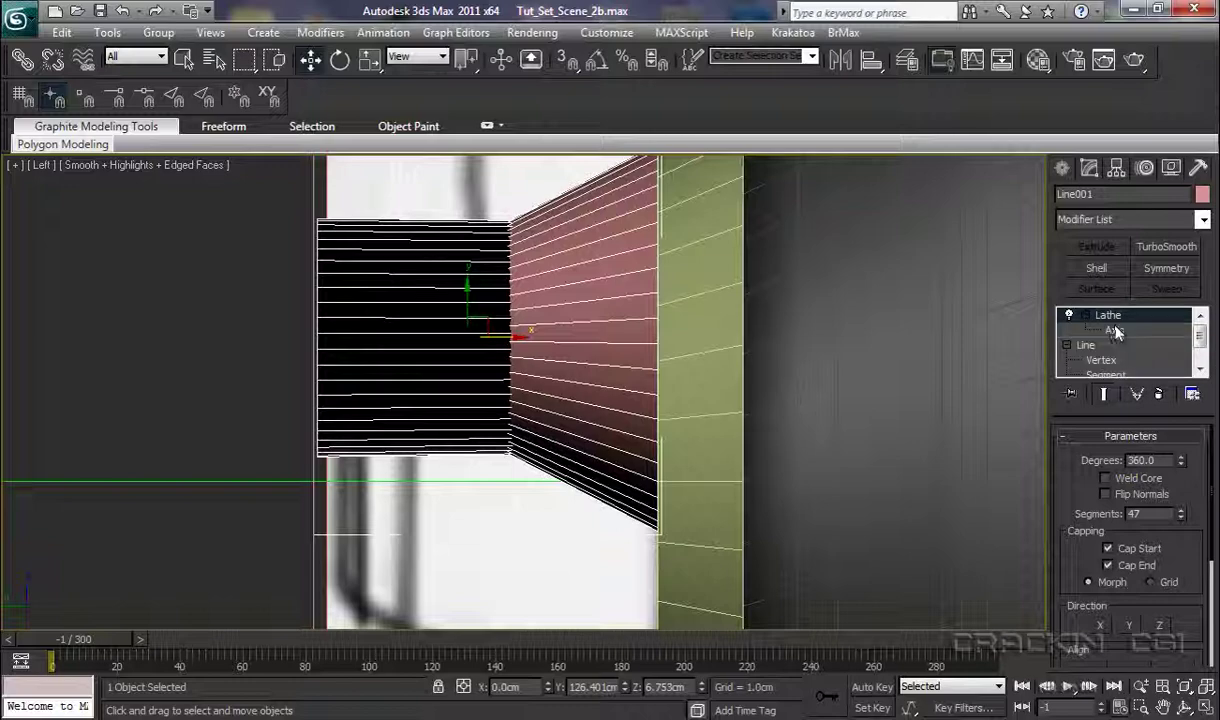
click(1114, 331)
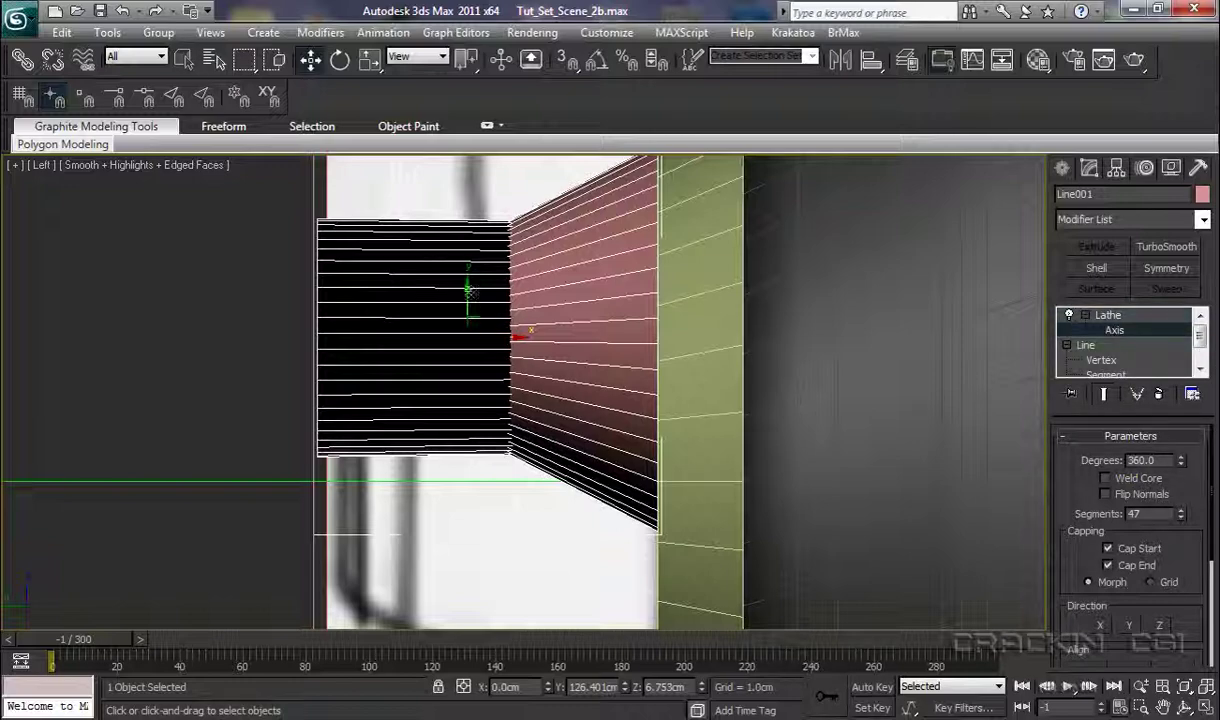
drag(466, 290, 470, 387)
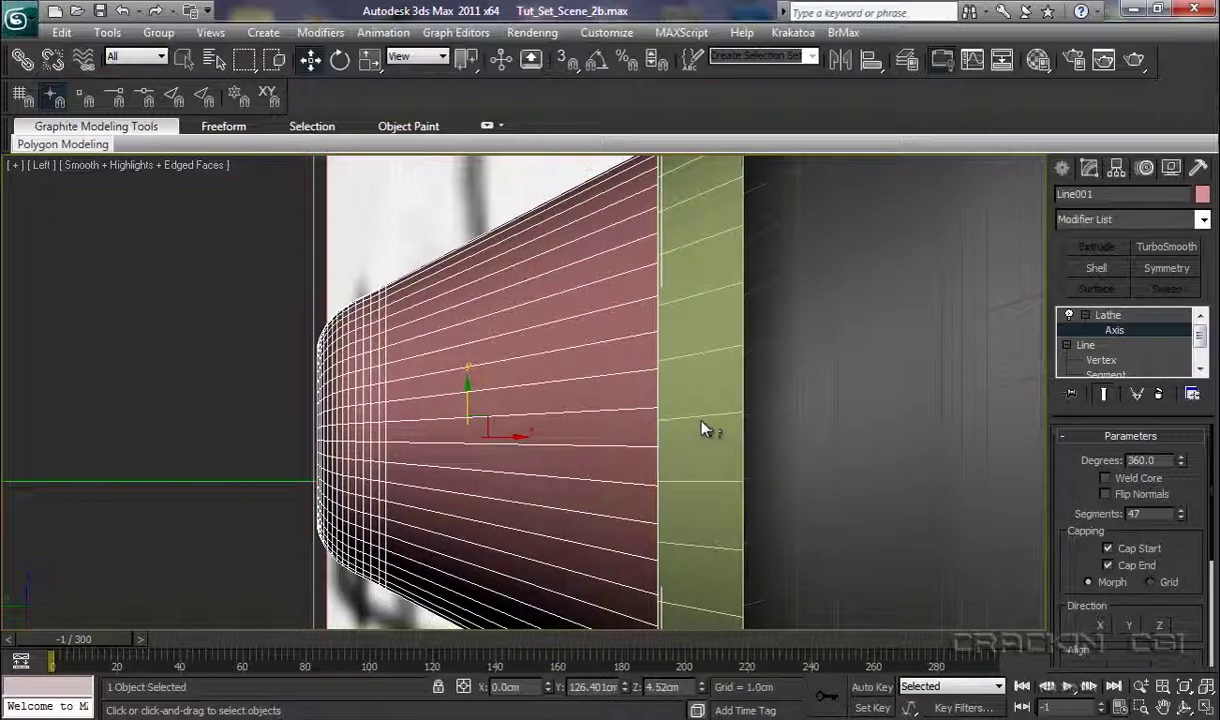
alt+middle_drag(703, 430, 490, 300)
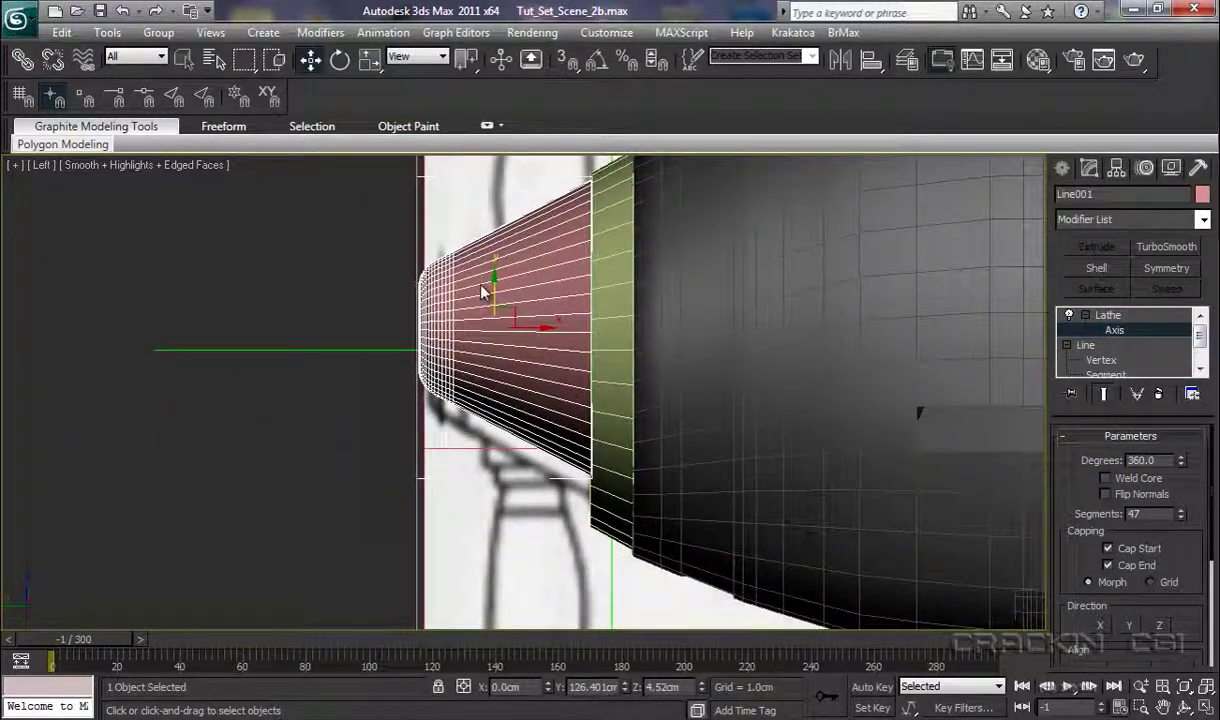
drag(493, 279, 494, 300)
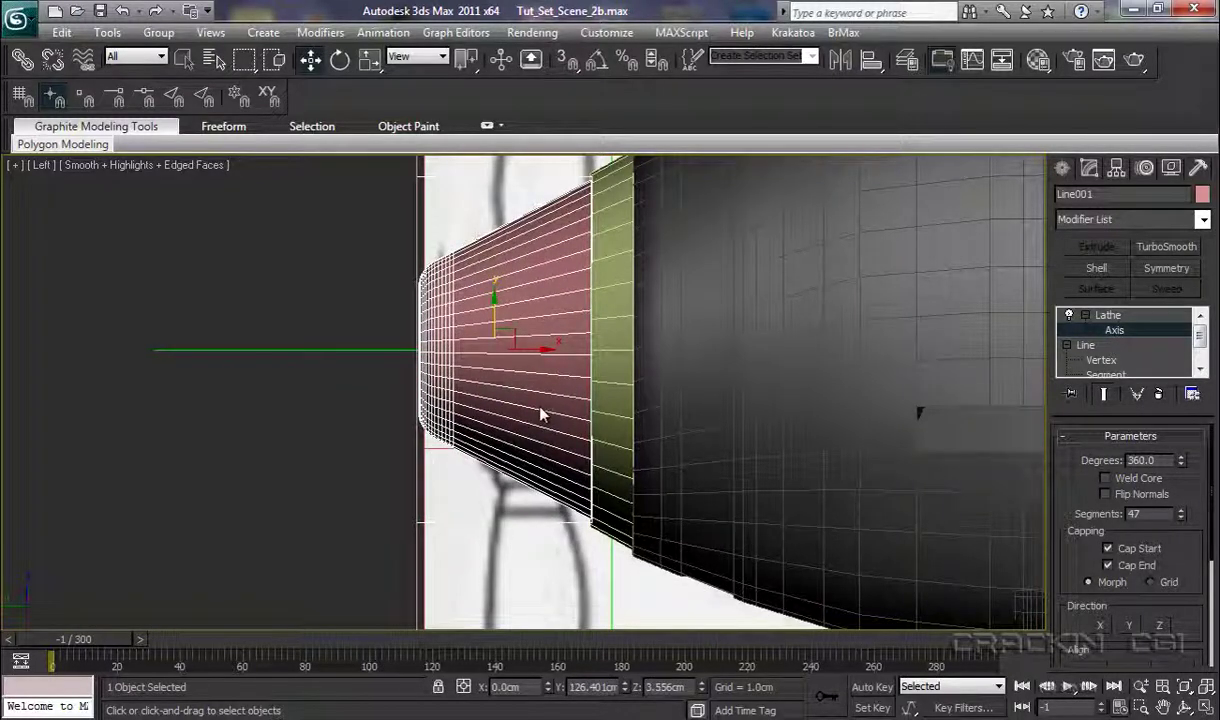
Step: View the lathed spinner from the front in perspective and convert it to Editable Poly
key(p)
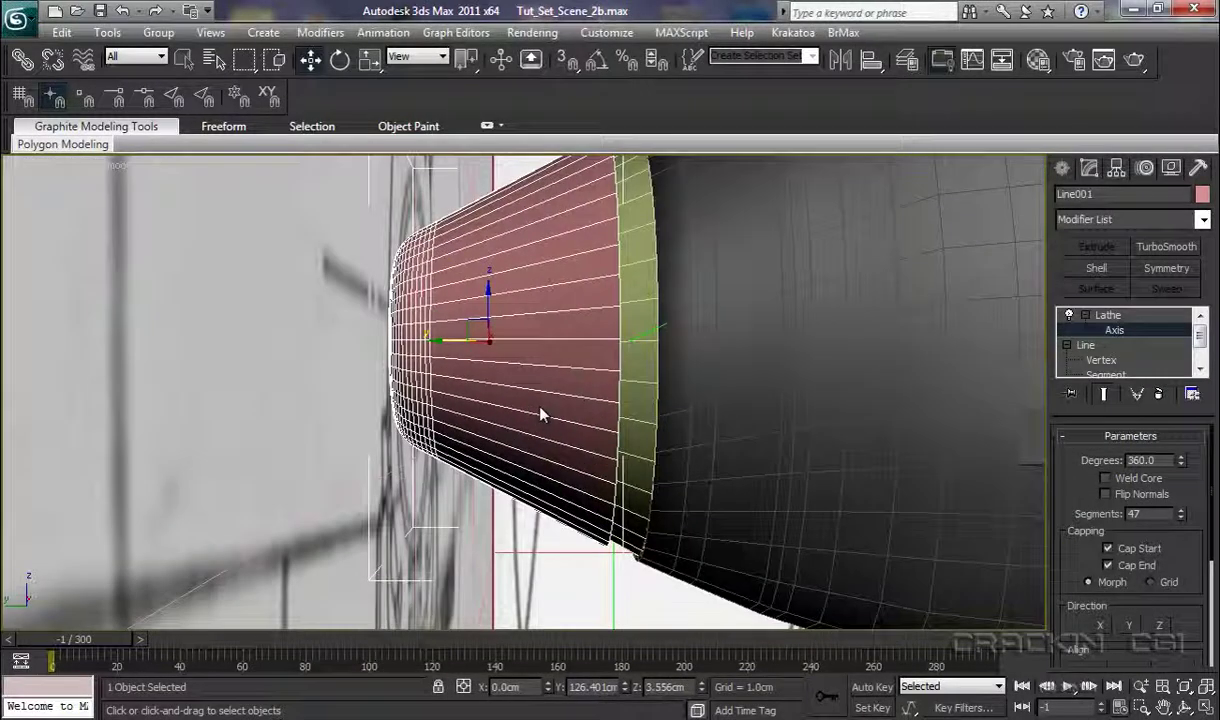
alt+middle_drag(540, 415, 703, 423)
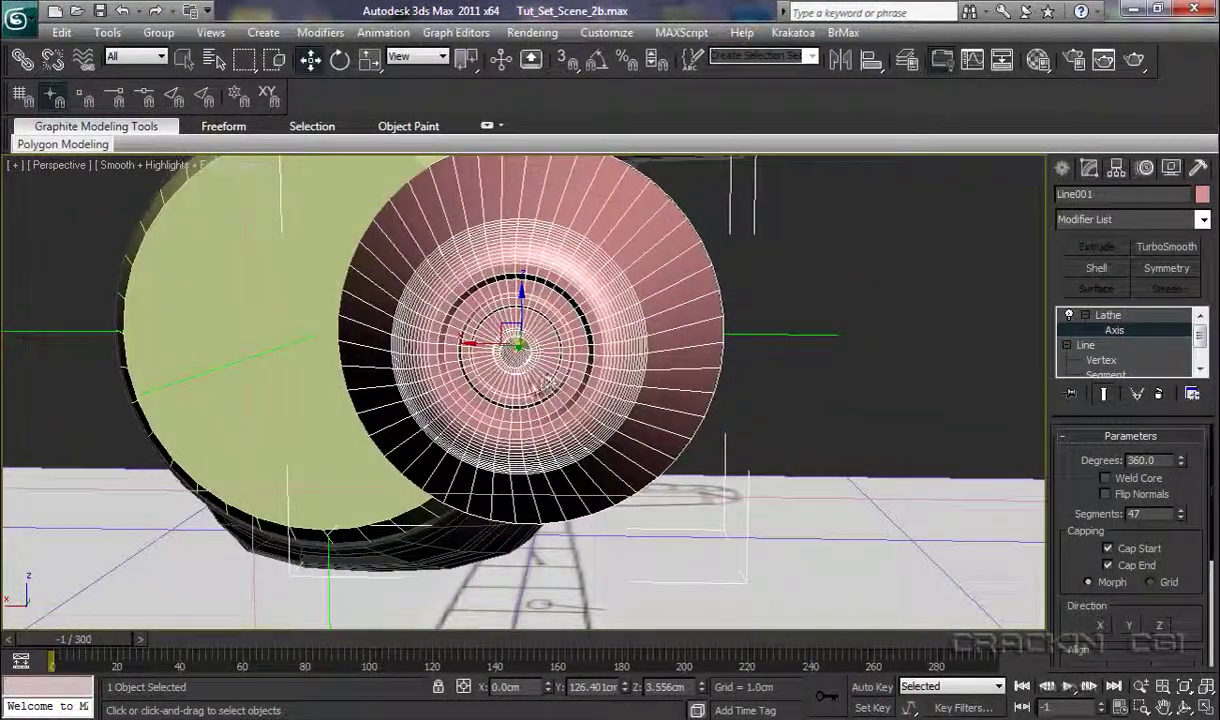
click(1106, 316)
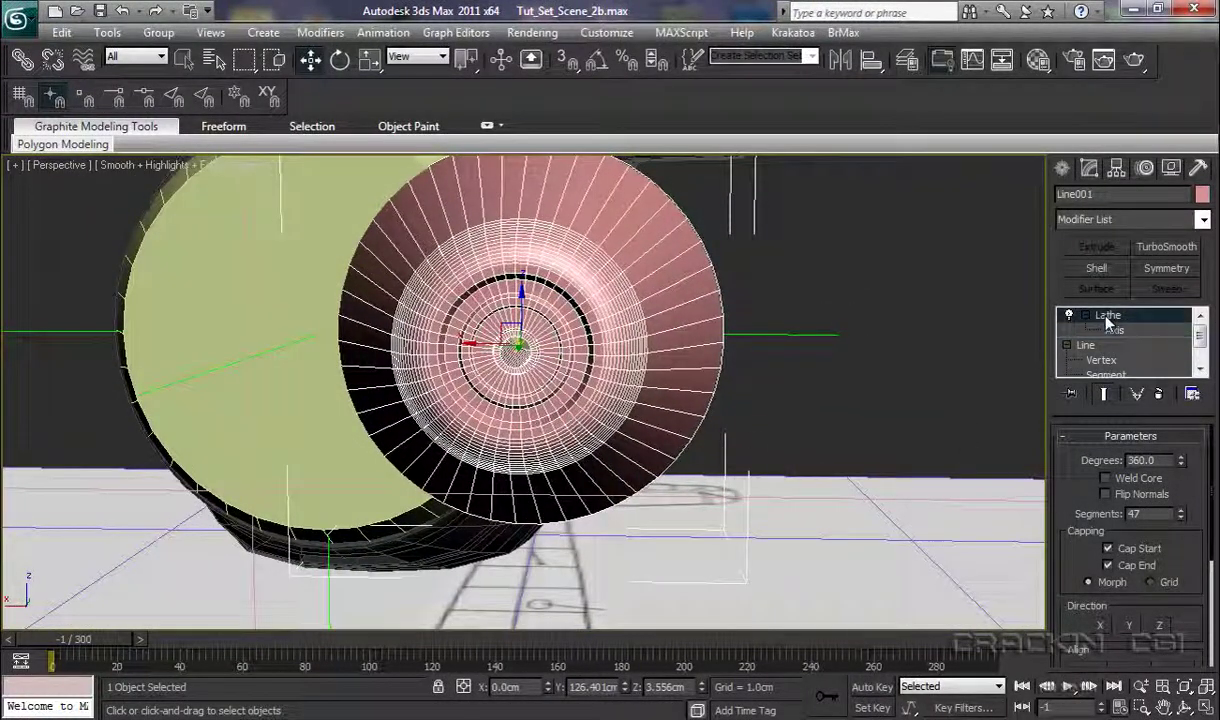
right_click(679, 377)
mouse_move(748, 547)
click(868, 561)
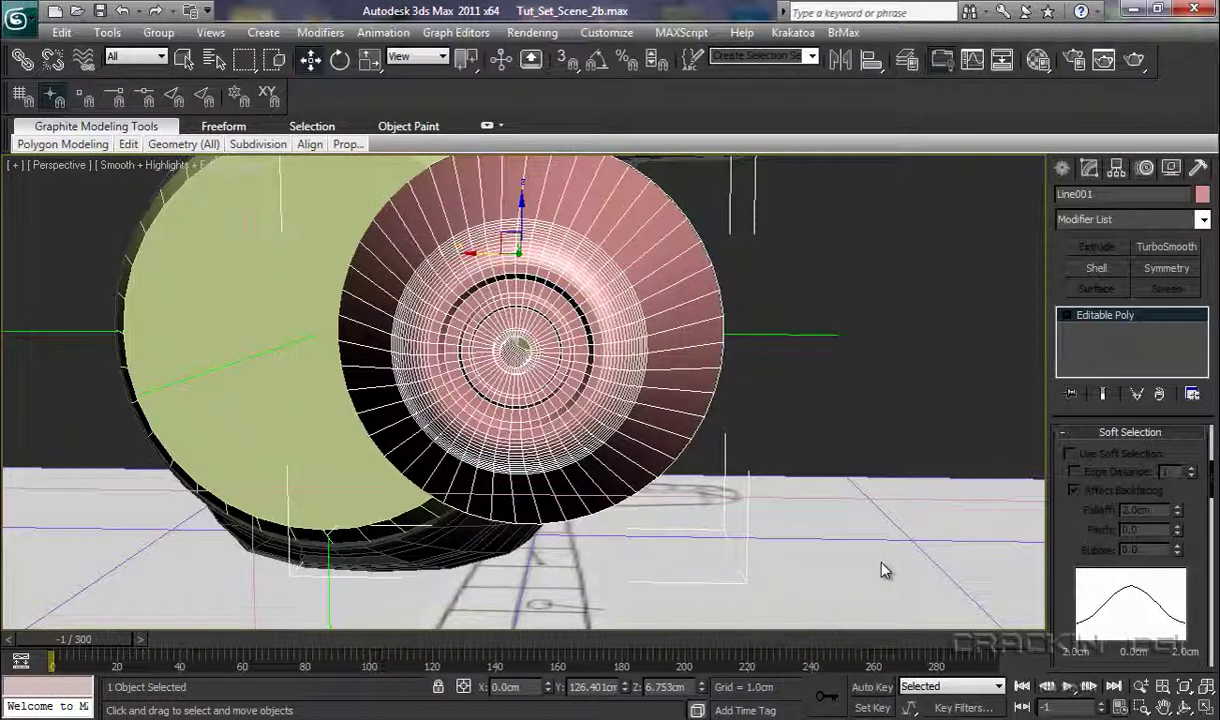
Step: Center the spinner's pivot point on the object
click(1117, 169)
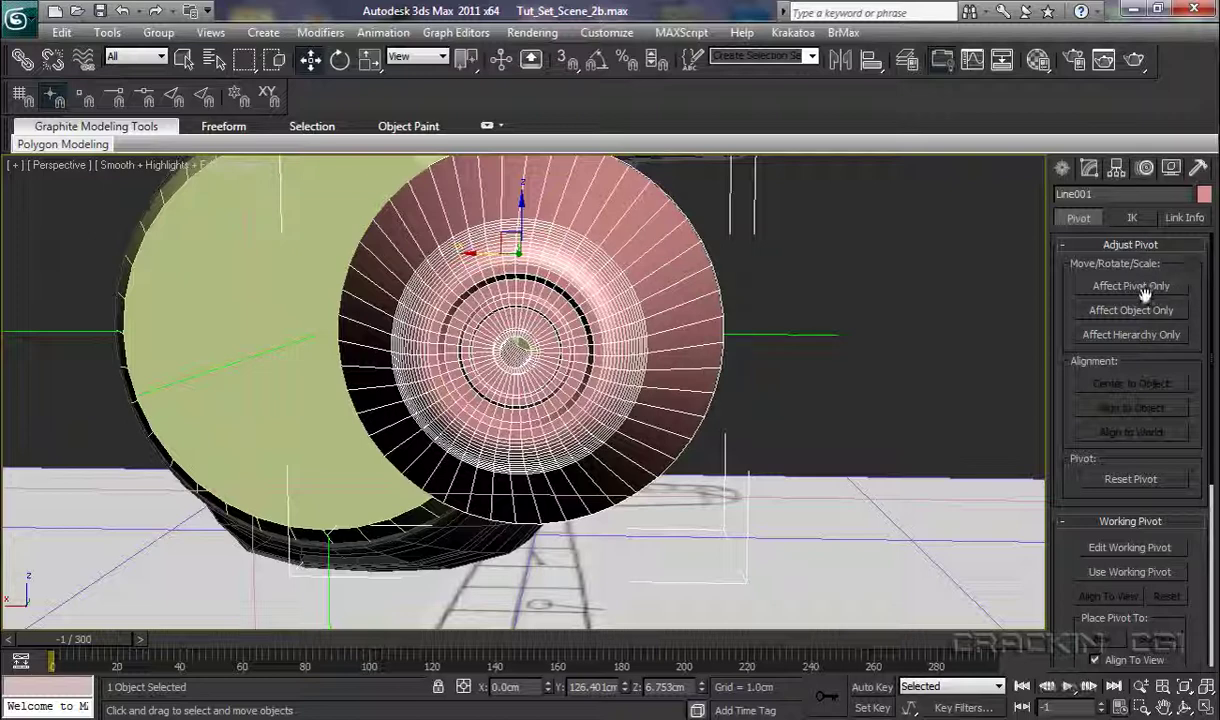
click(1141, 288)
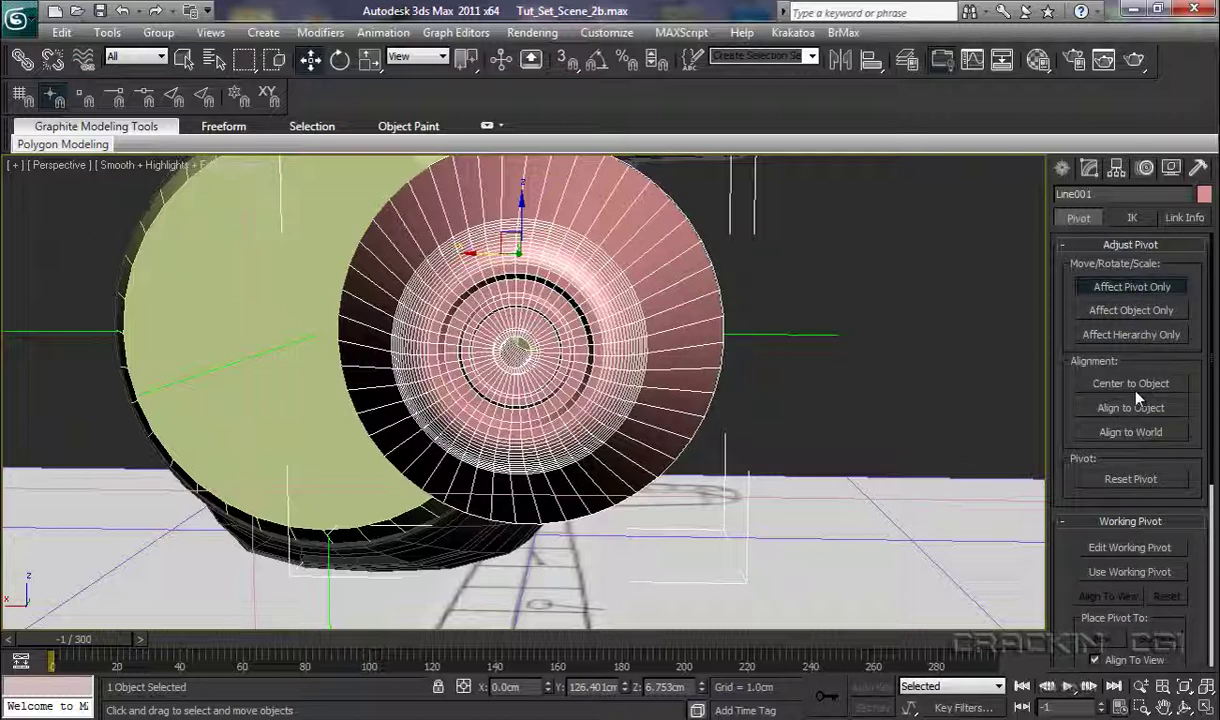
click(1137, 385)
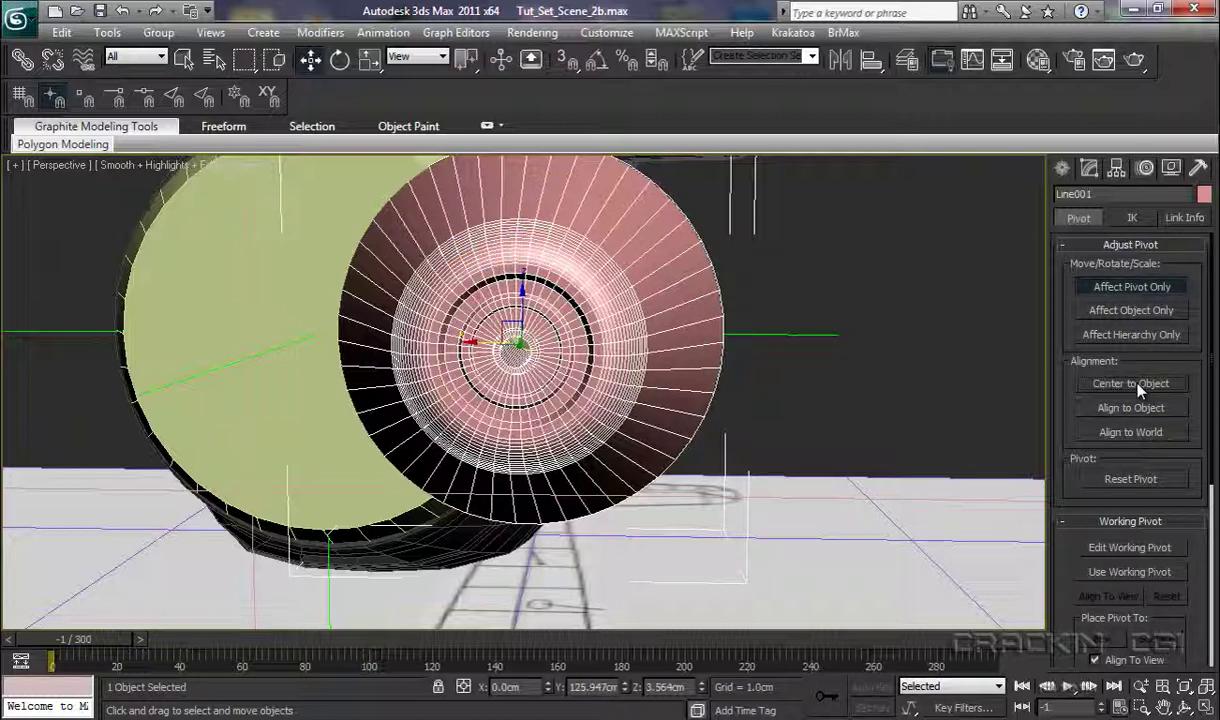
click(1134, 287)
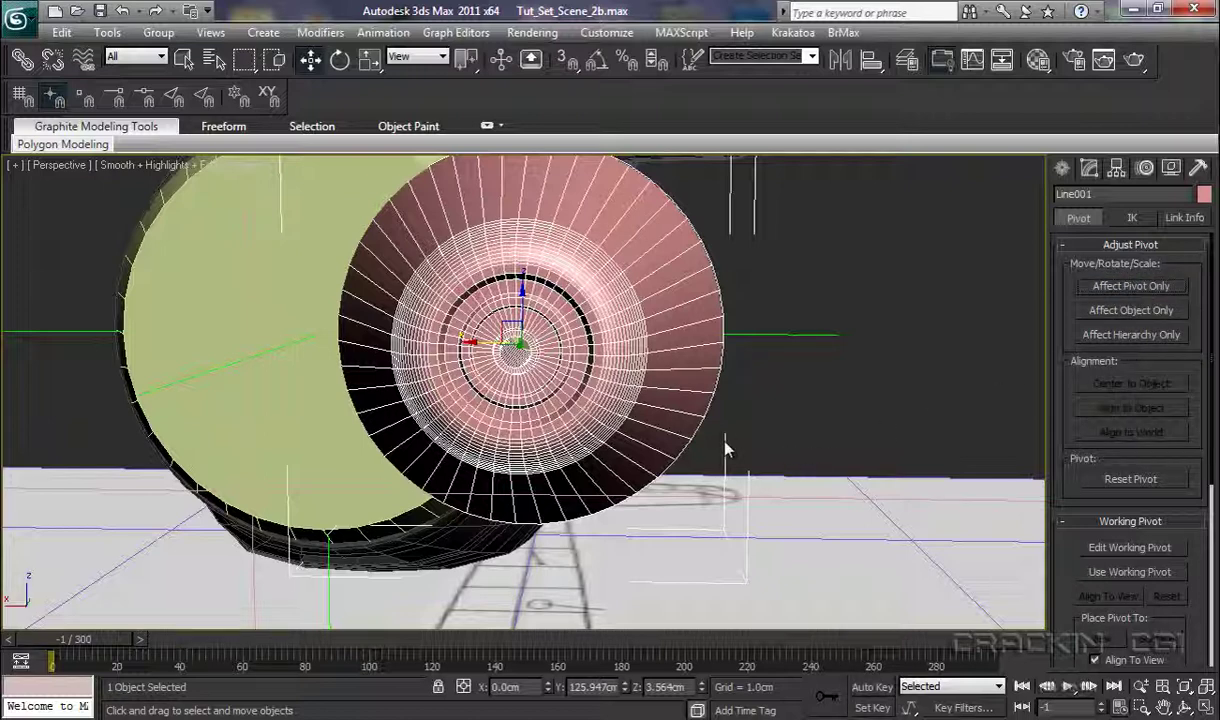
Step: Align the spinner to Point001 on X position only, pivot point to pivot point
key(alt+a)
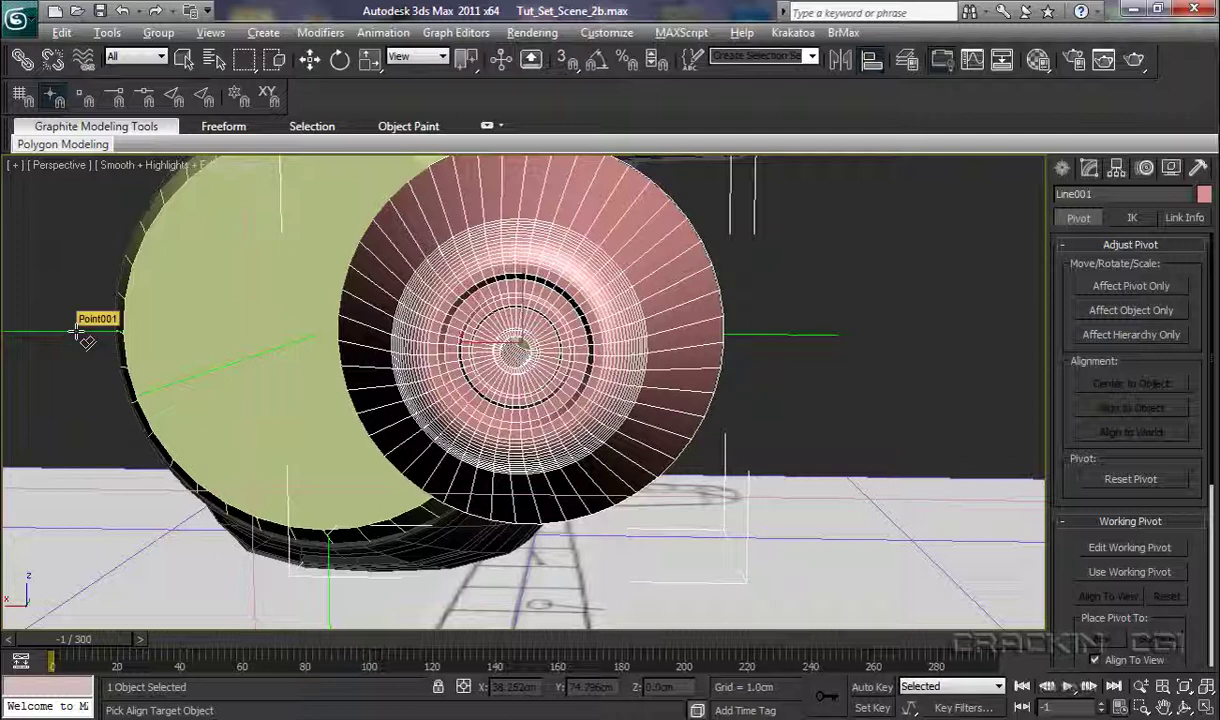
click(79, 335)
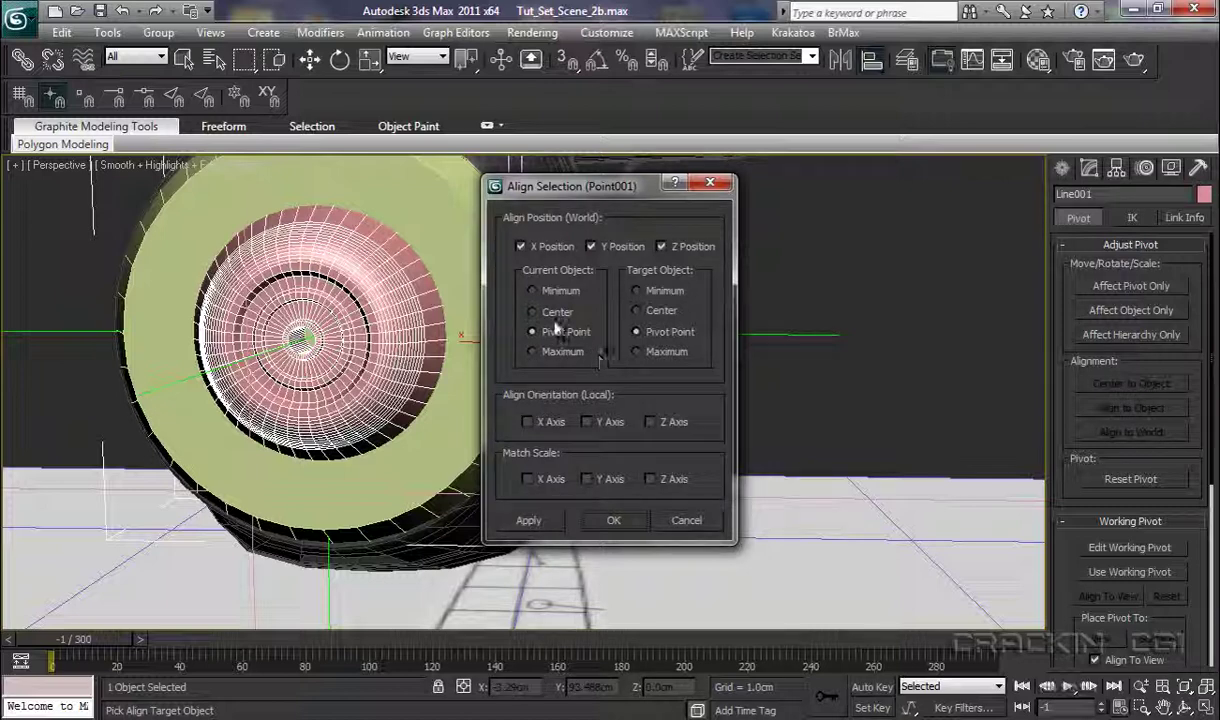
click(663, 247)
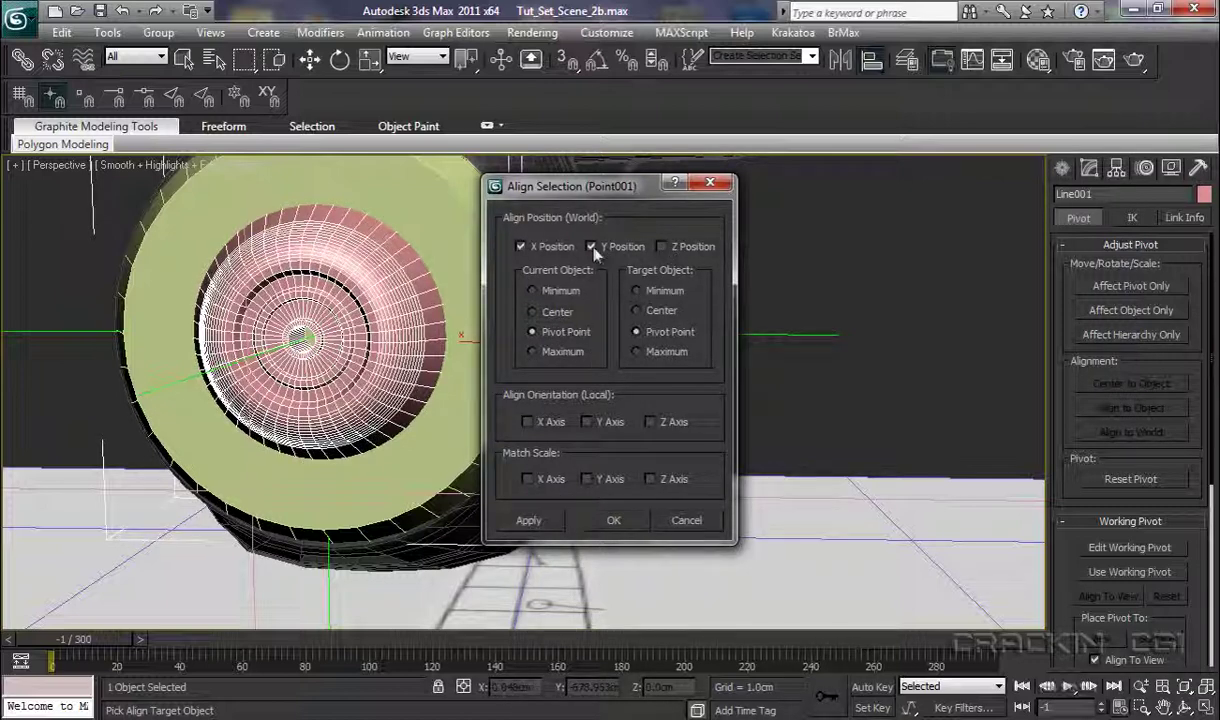
click(592, 247)
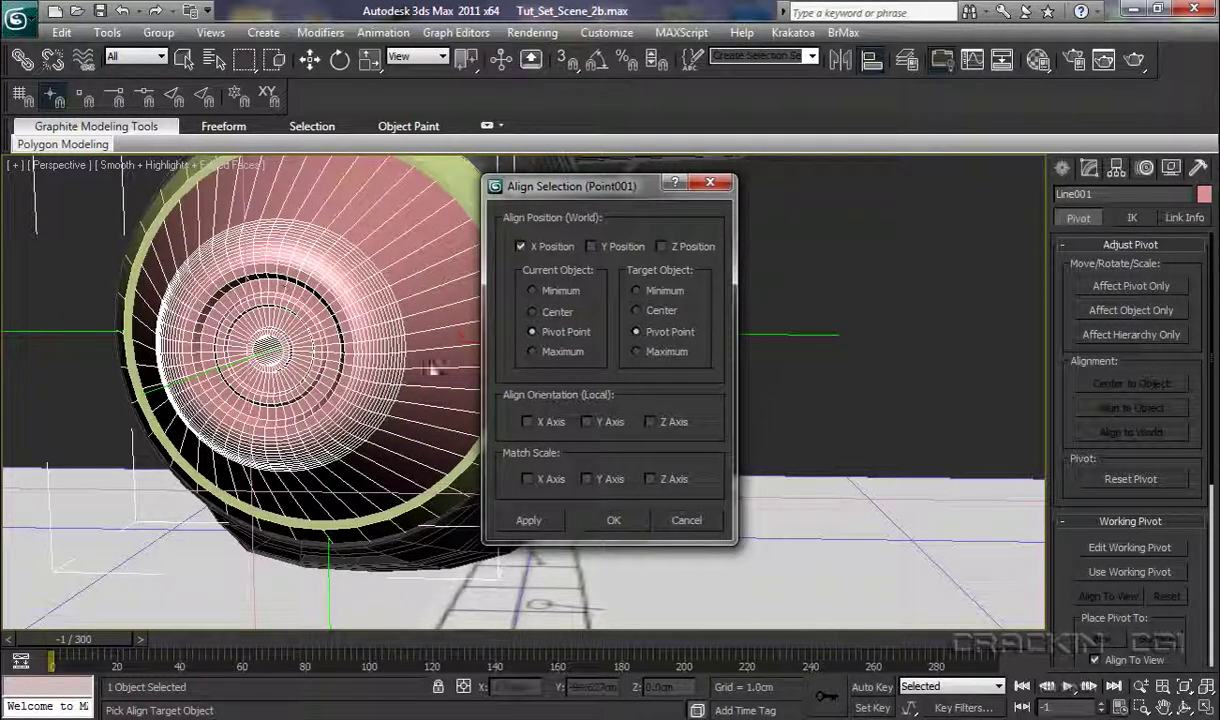
click(614, 521)
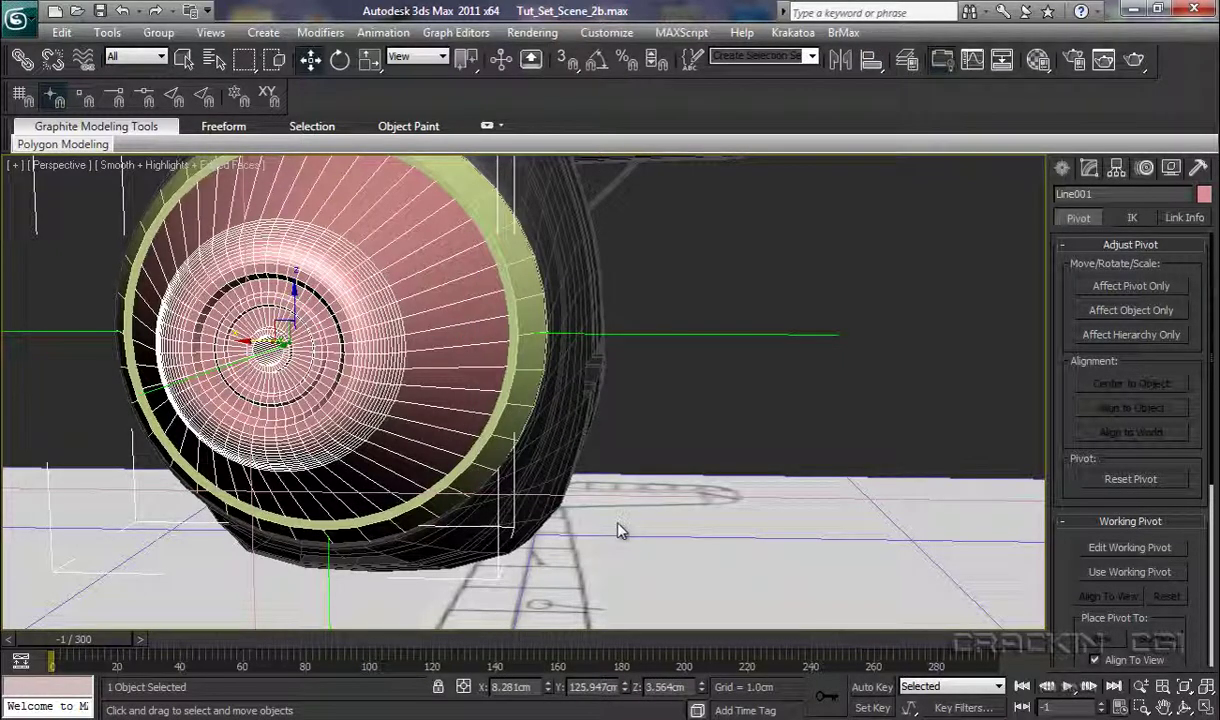
Step: Set the spinner's object color to the dark grey palette swatch
alt+middle_drag(615, 531, 626, 468)
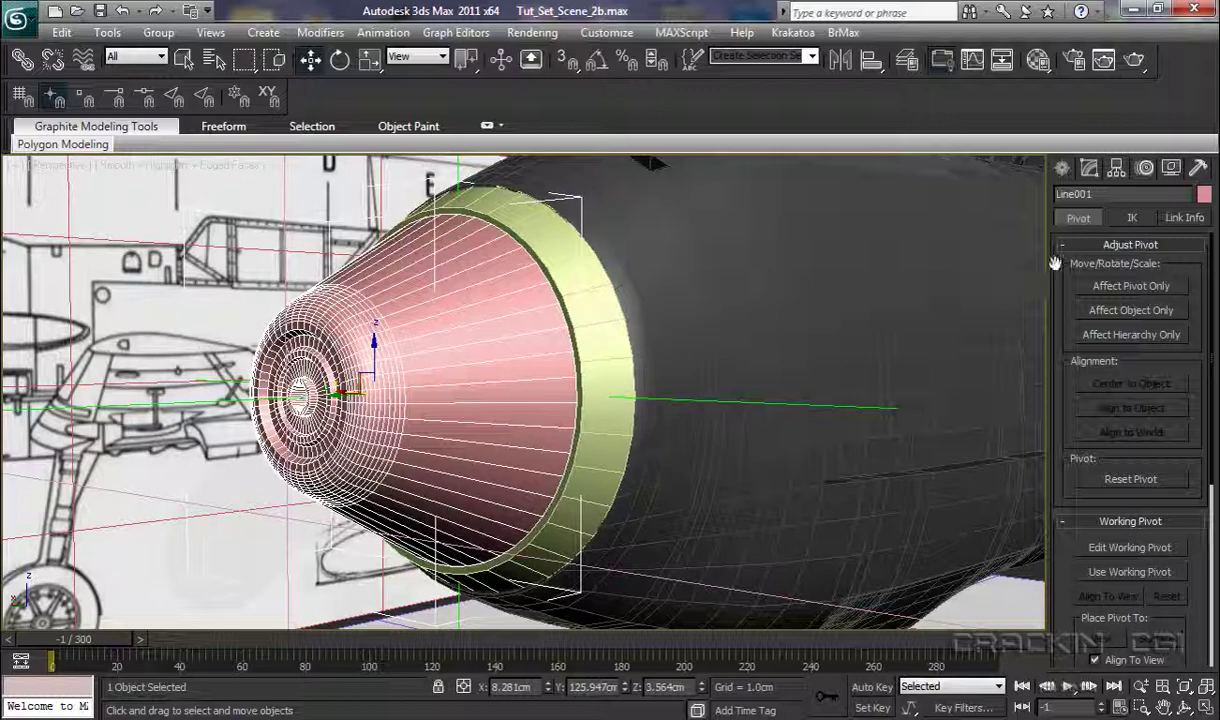
click(1203, 195)
click(439, 292)
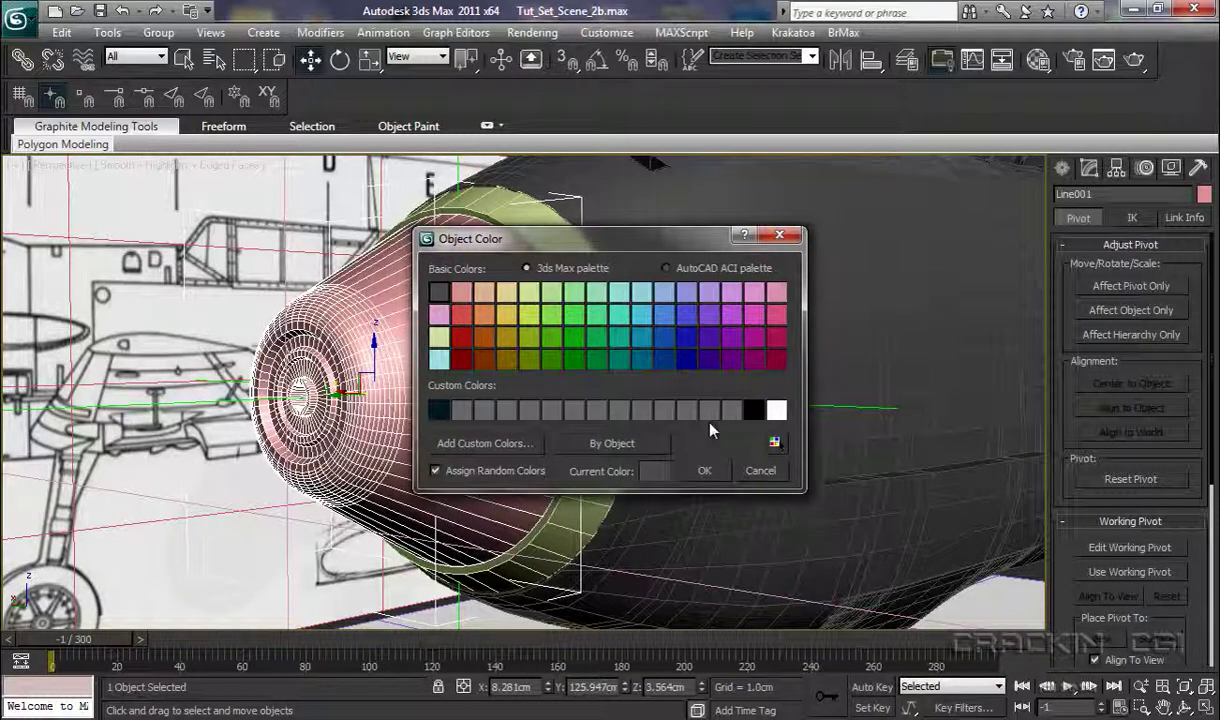
click(704, 470)
Step: Set the color of the tapered cylinder ring behind the spinner to the same dark grey
click(613, 407)
click(613, 407)
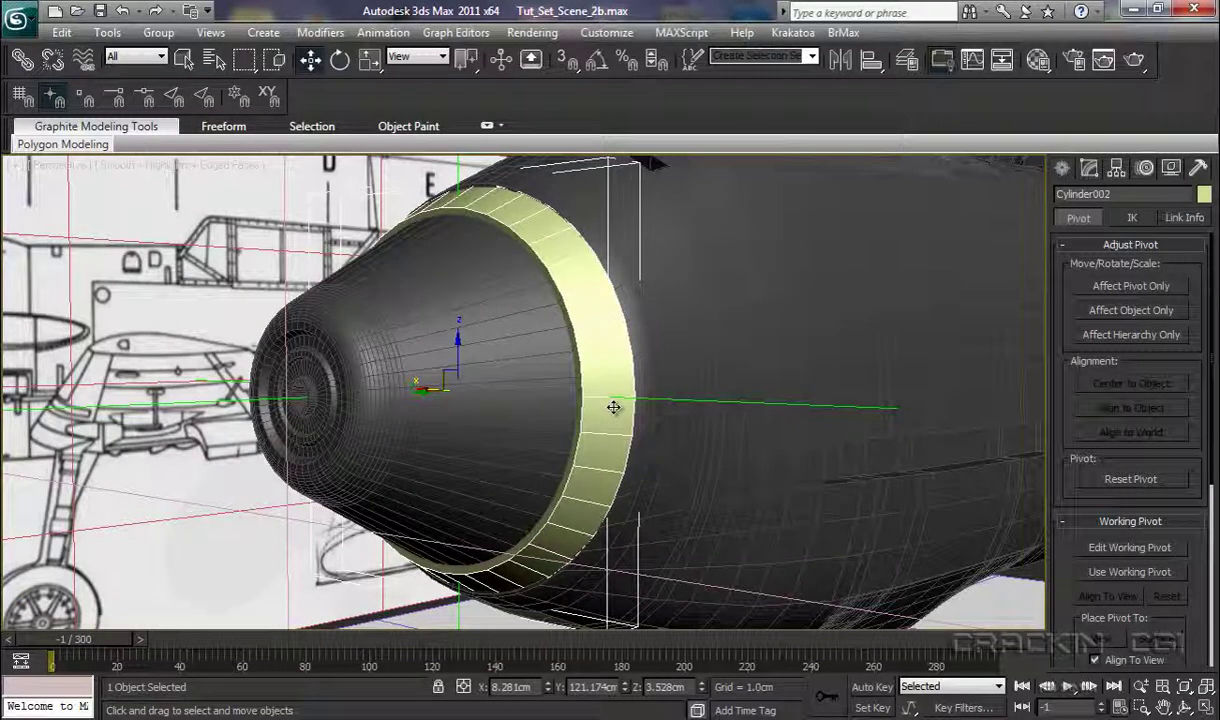
click(1089, 168)
click(1201, 195)
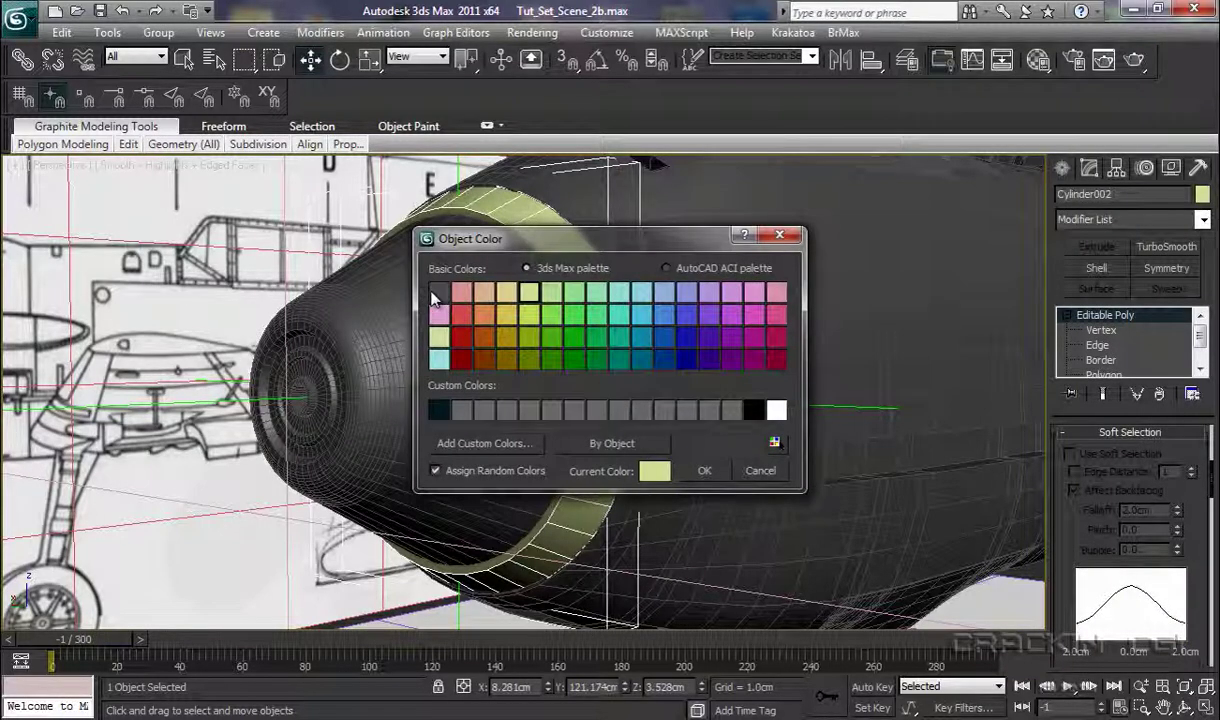
click(704, 471)
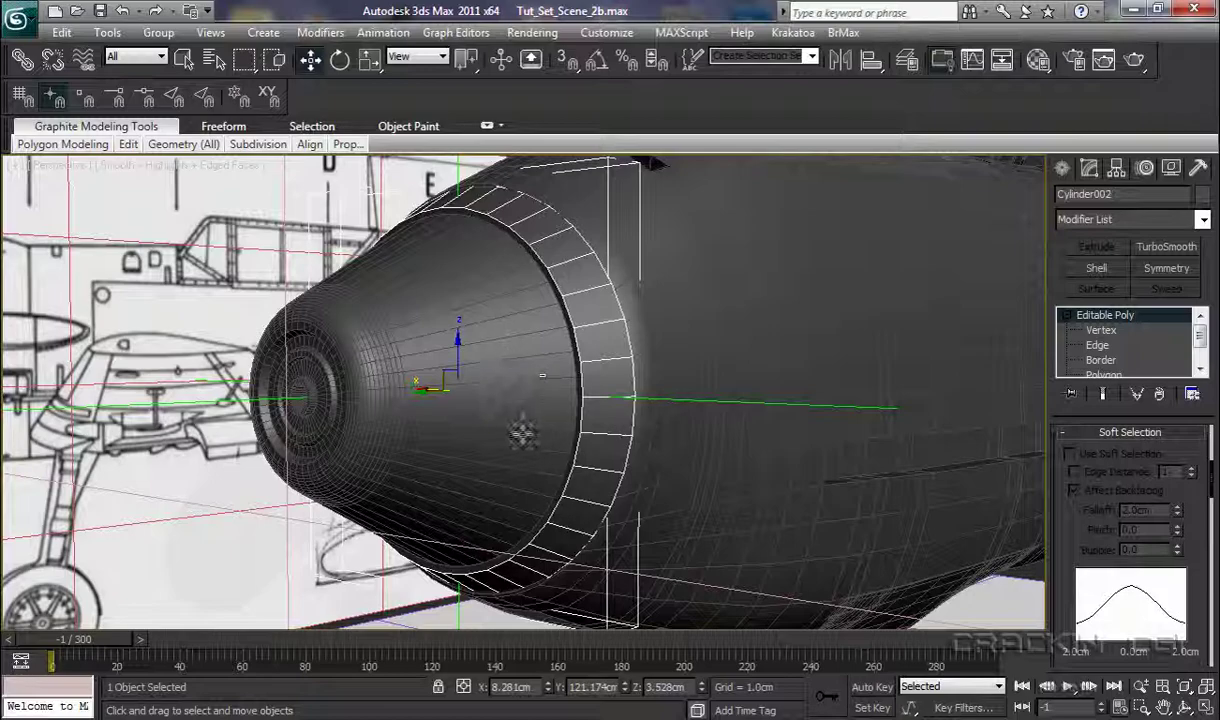
alt+middle_drag(520, 430, 591, 416)
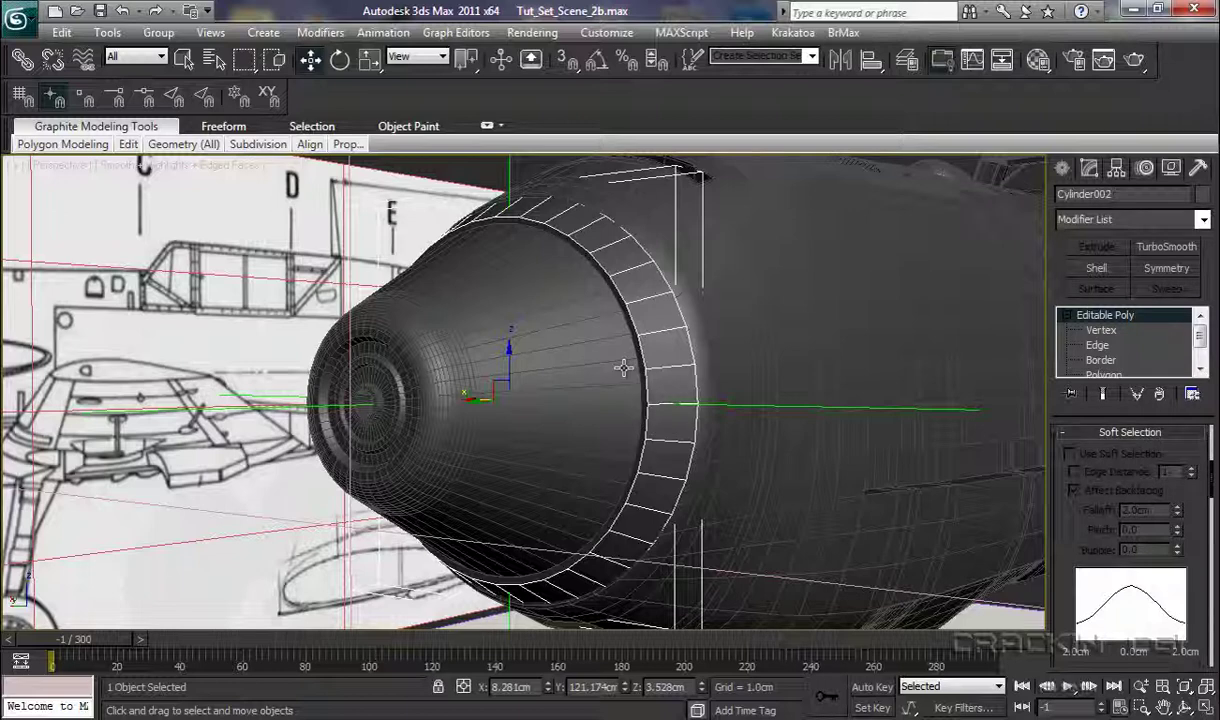